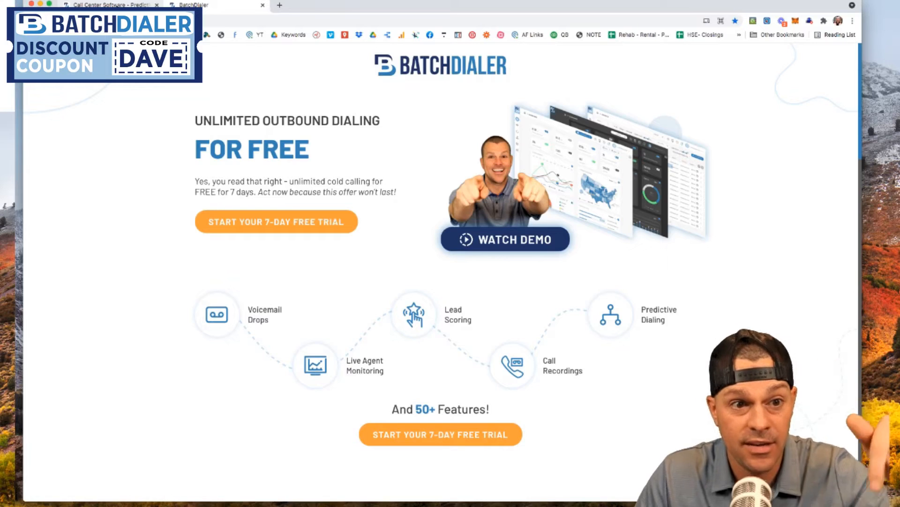
- Log in to the account from the BatchDialer home page, agreeing to the Terms of Service and Privacy Policy
click(121, 4)
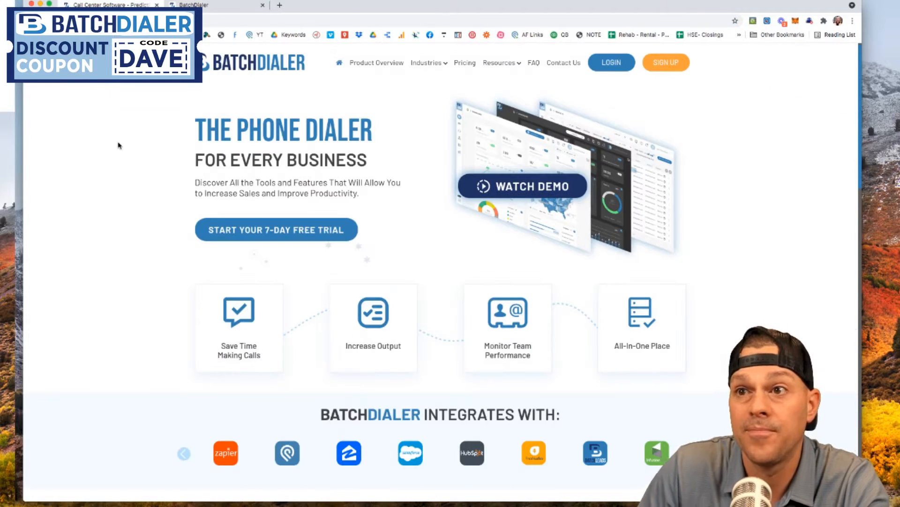
click(610, 64)
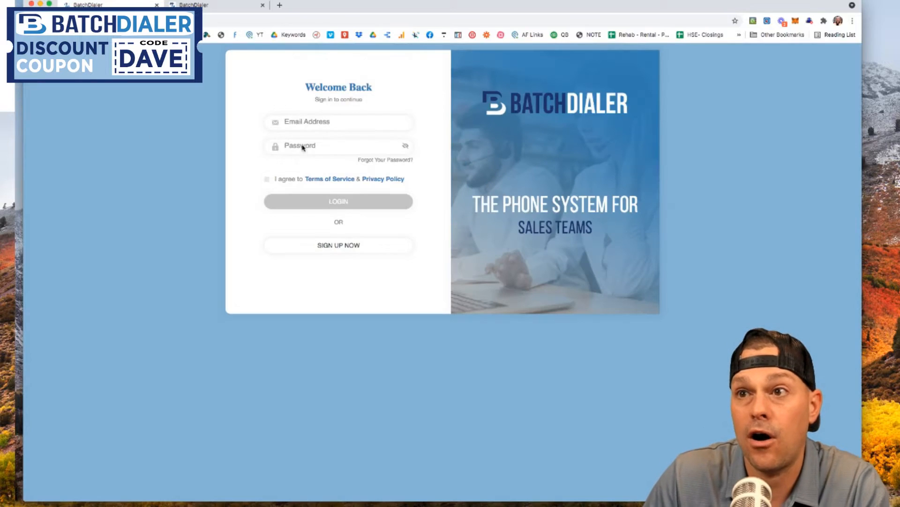
click(267, 180)
click(291, 200)
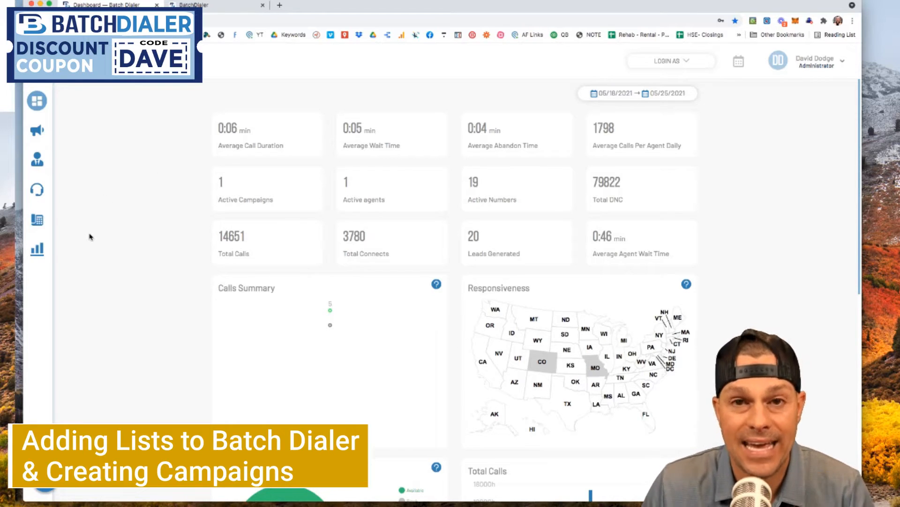
scroll(90, 237, down, 2)
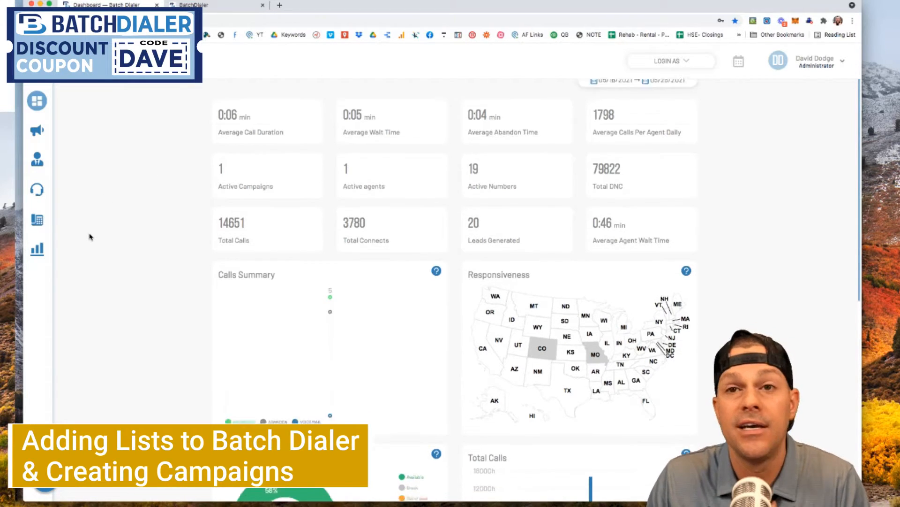
scroll(90, 236, up, 2)
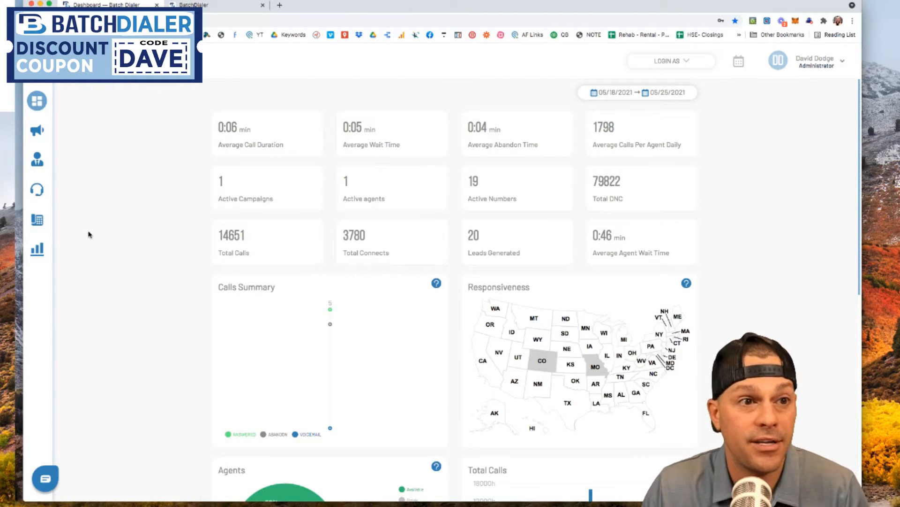
mouse_move(41, 251)
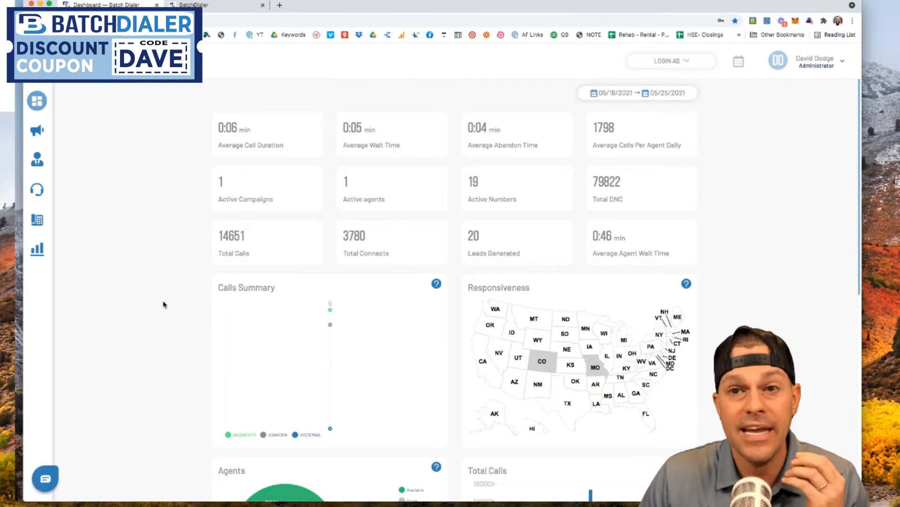
- Open the Lists page within Contacts
mouse_move(42, 162)
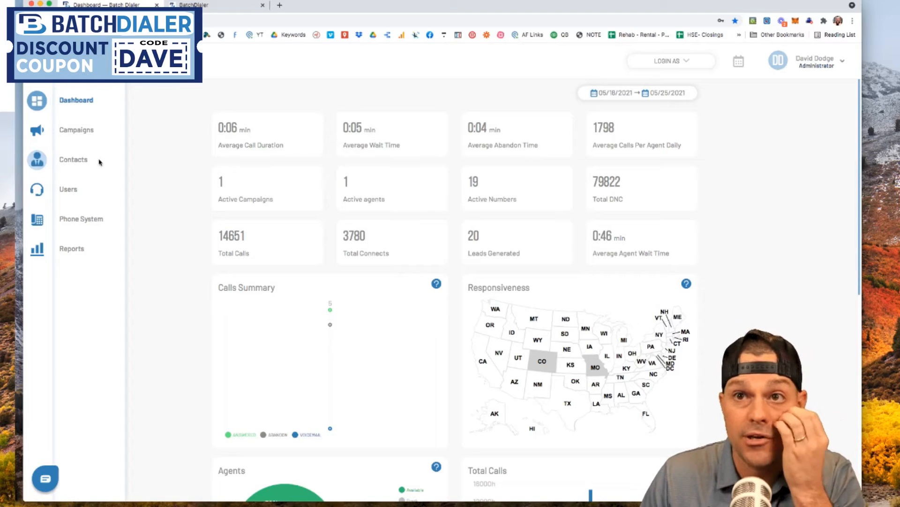
click(72, 162)
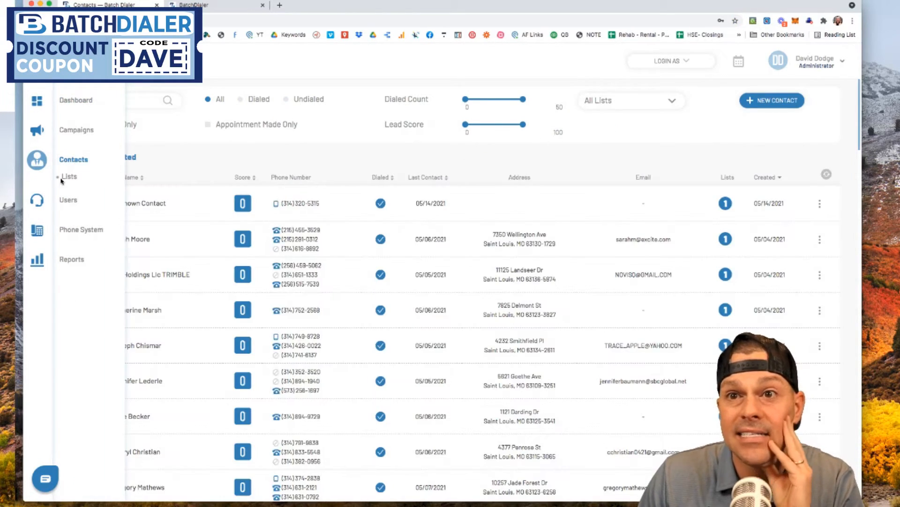
click(68, 178)
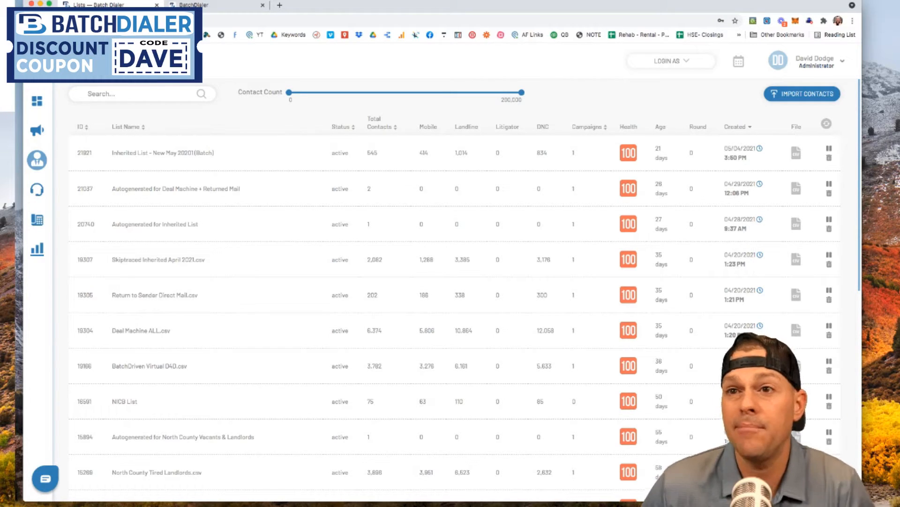
- Start a contact import and upload the file 5:25 Vacant 7.csv
mouse_move(39, 162)
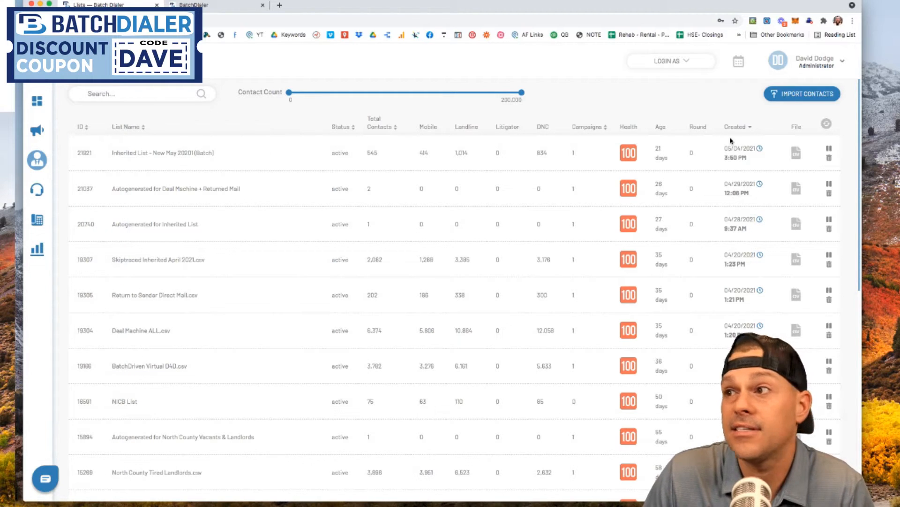
right_click(798, 100)
click(779, 100)
click(779, 96)
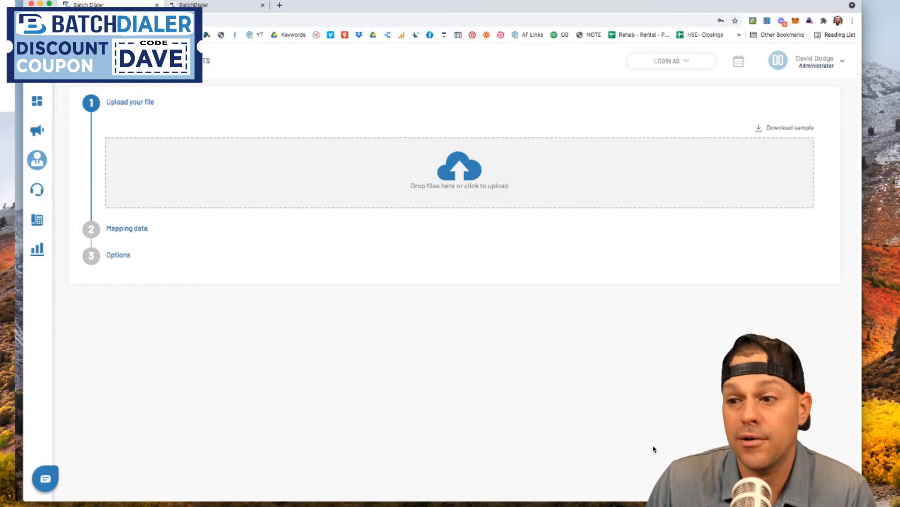
drag(382, 460, 335, 170)
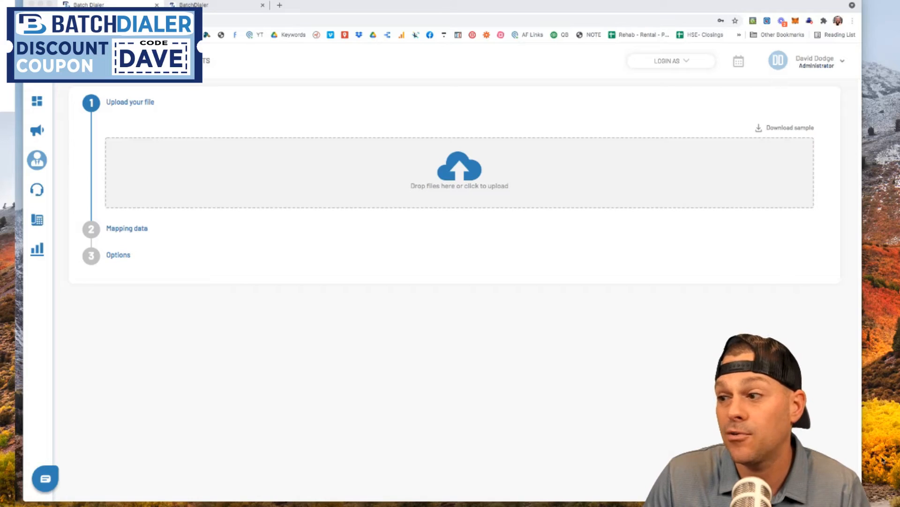
drag(653, 305, 328, 169)
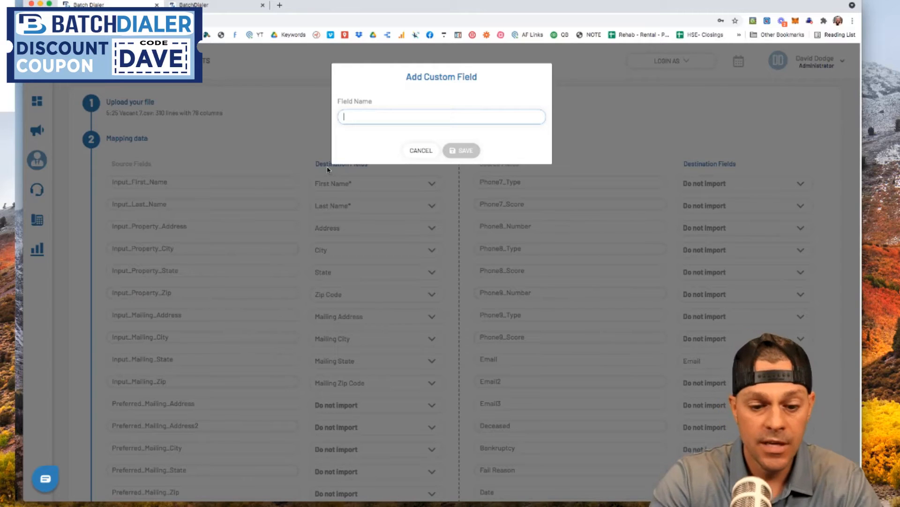
text(Va)
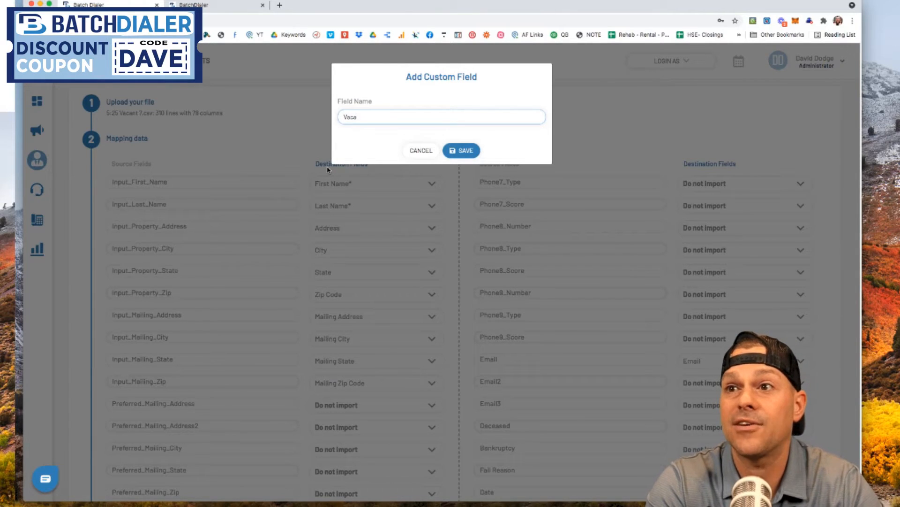
click(419, 150)
scroll(276, 147, down, 1)
scroll(174, 159, up, 1)
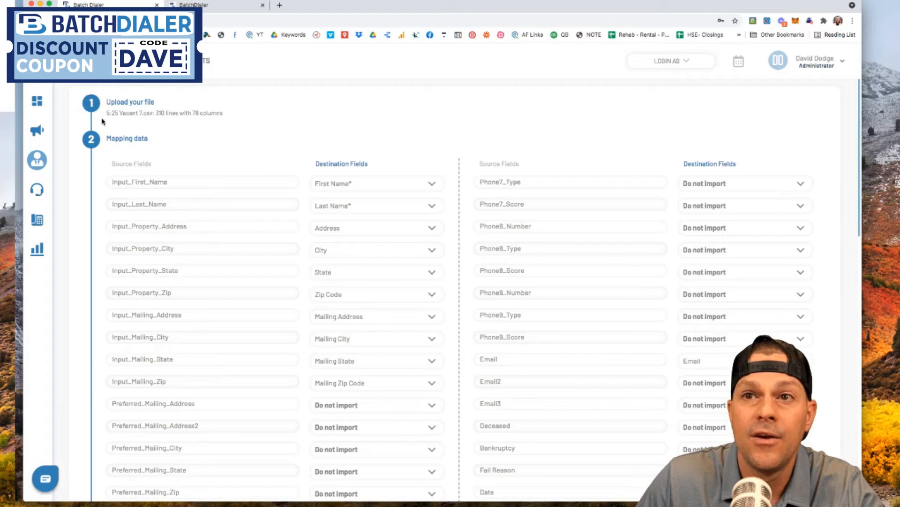
- Review the uploaded file's name and how its name, property address and mailing address columns map to destination fields
drag(106, 113, 153, 114)
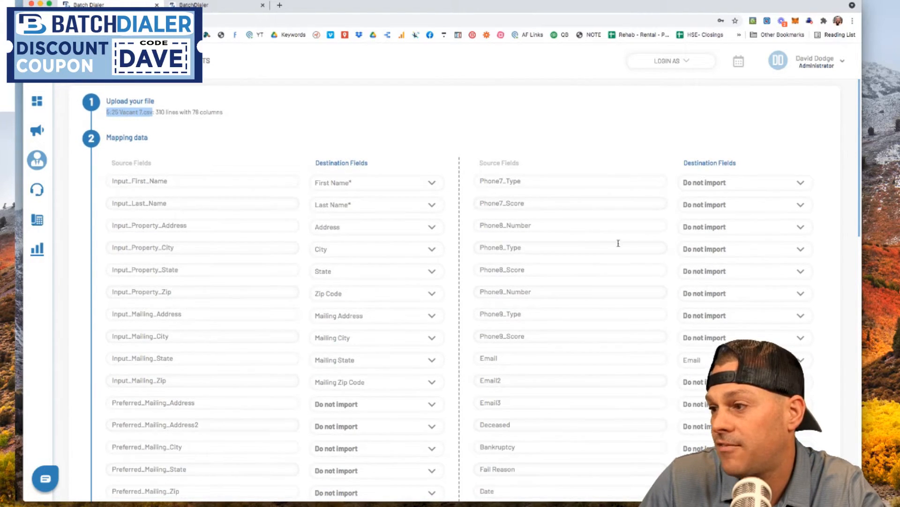
click(247, 121)
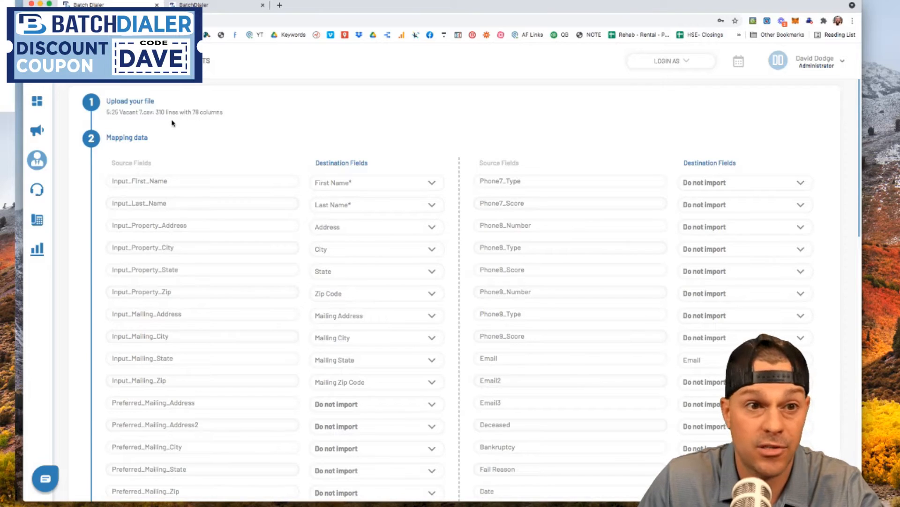
scroll(171, 156, down, 1)
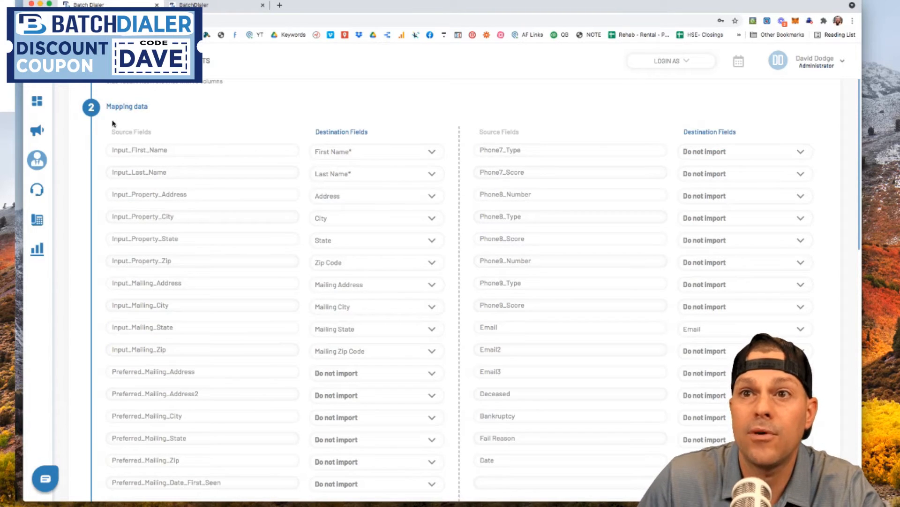
scroll(175, 156, down, 8)
scroll(175, 154, up, 10)
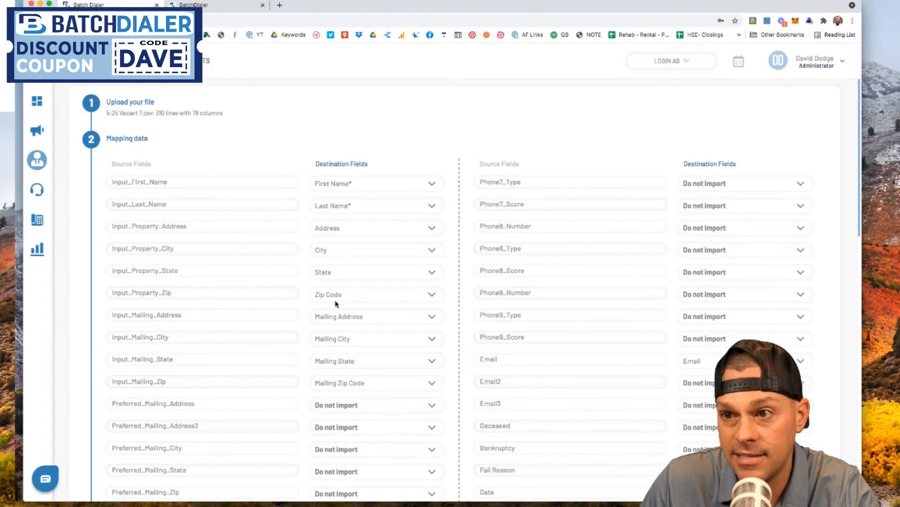
scroll(323, 295, down, 2)
click(331, 282)
click(328, 281)
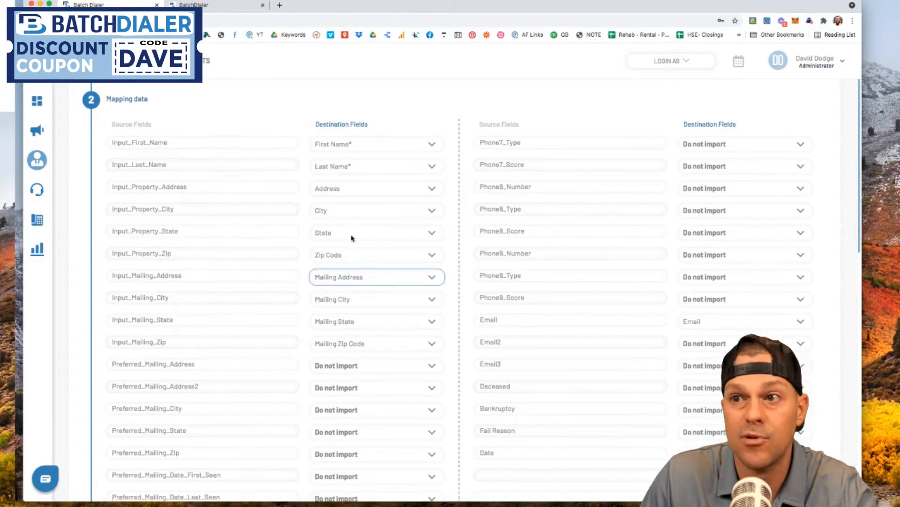
scroll(312, 252, down, 1)
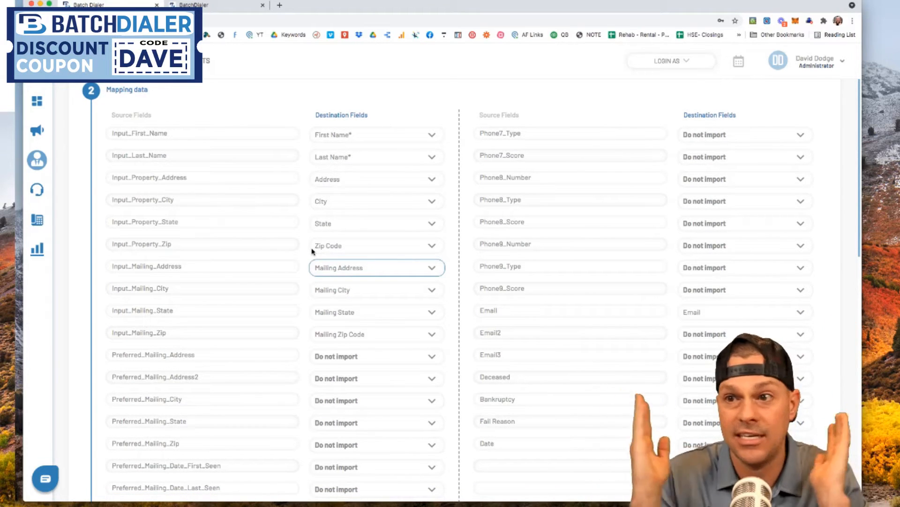
scroll(321, 253, down, 3)
scroll(319, 255, down, 4)
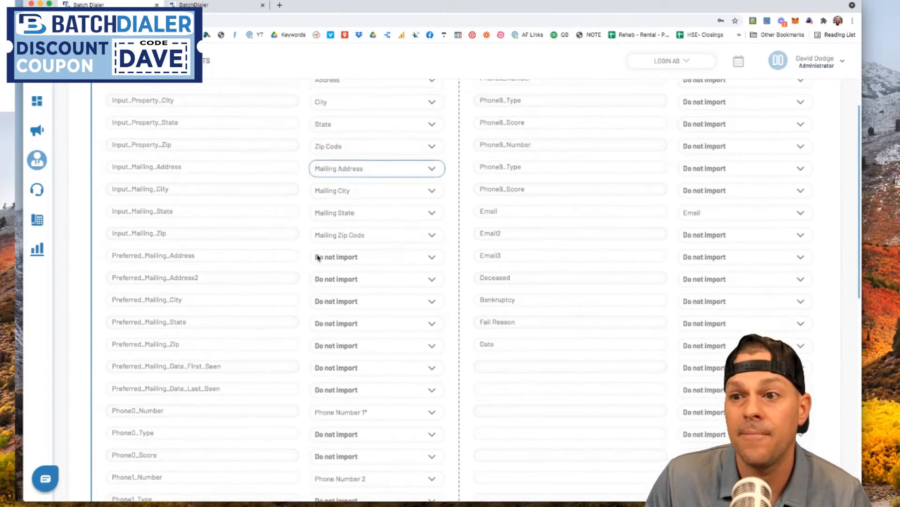
- Examine how the phone number, type and score source columns are mapped to destination fields
scroll(202, 347, down, 12)
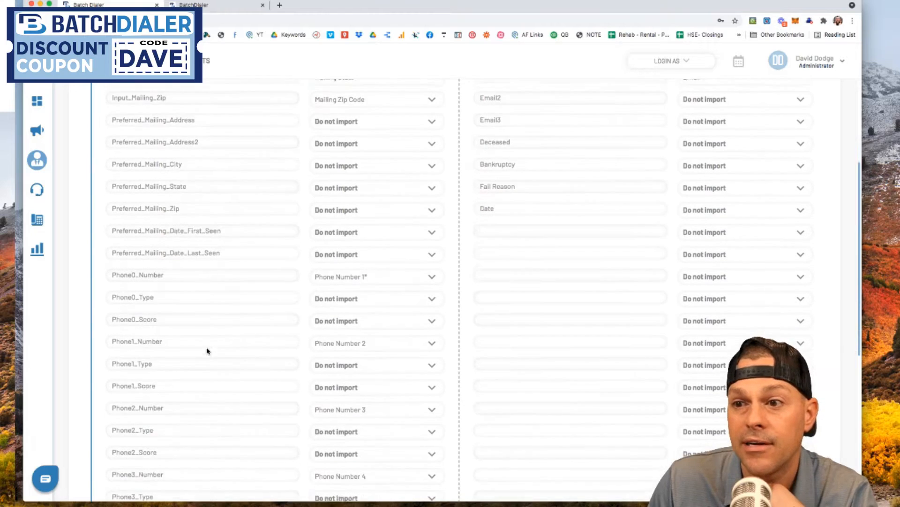
scroll(236, 348, down, 4)
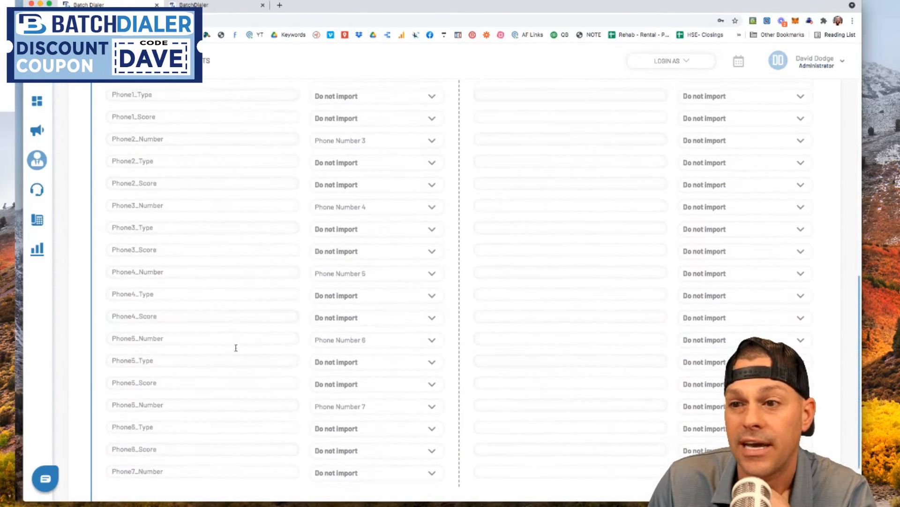
scroll(368, 364, up, 7)
scroll(367, 367, up, 14)
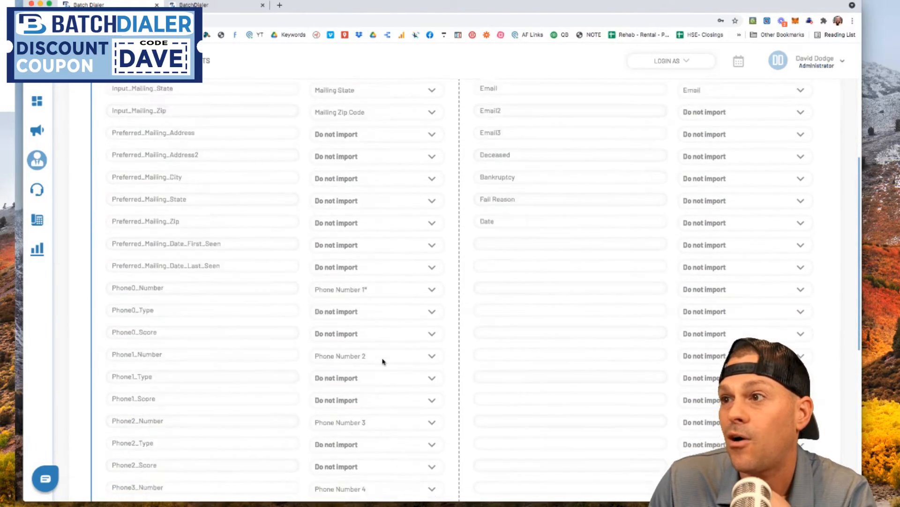
scroll(436, 348, down, 6)
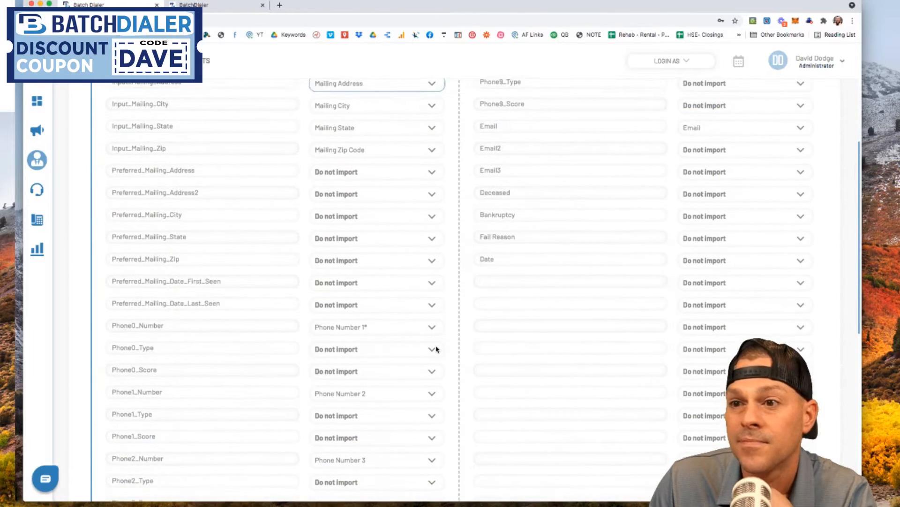
scroll(316, 319, down, 3)
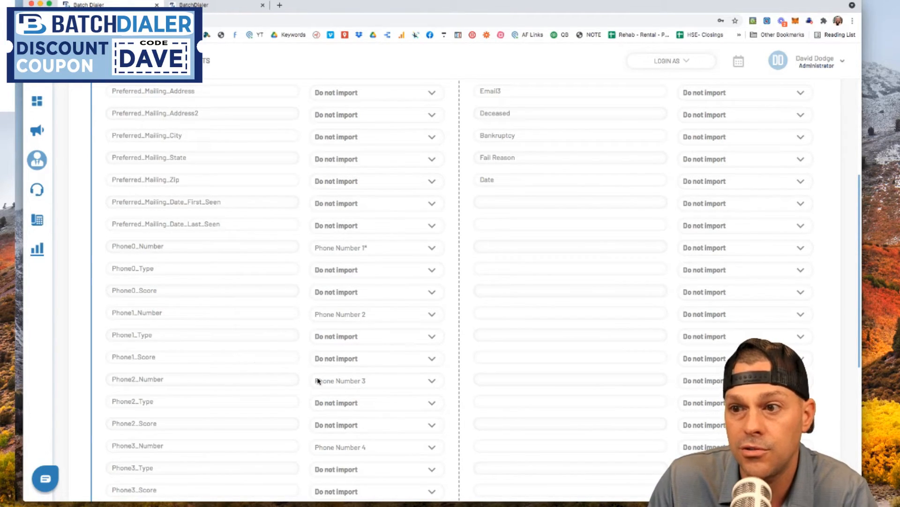
scroll(317, 380, down, 3)
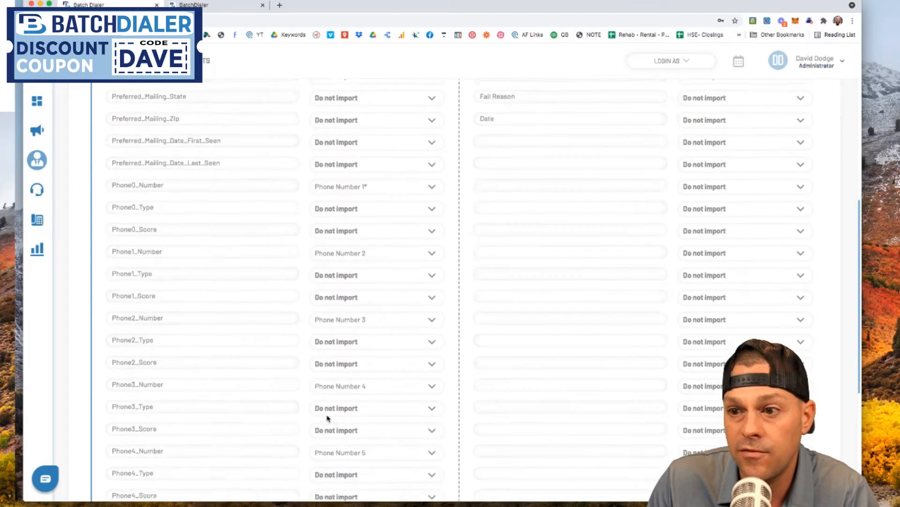
scroll(281, 427, down, 3)
scroll(310, 431, down, 3)
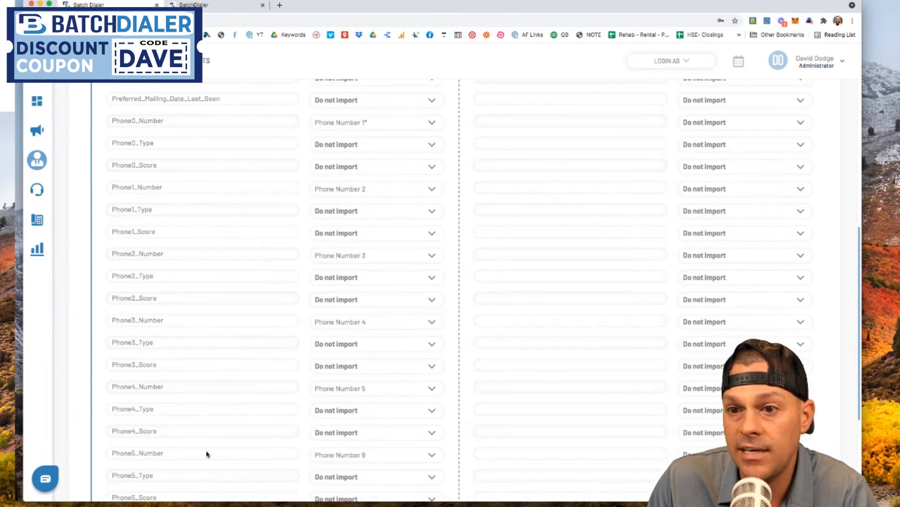
scroll(317, 452, down, 4)
scroll(297, 436, down, 5)
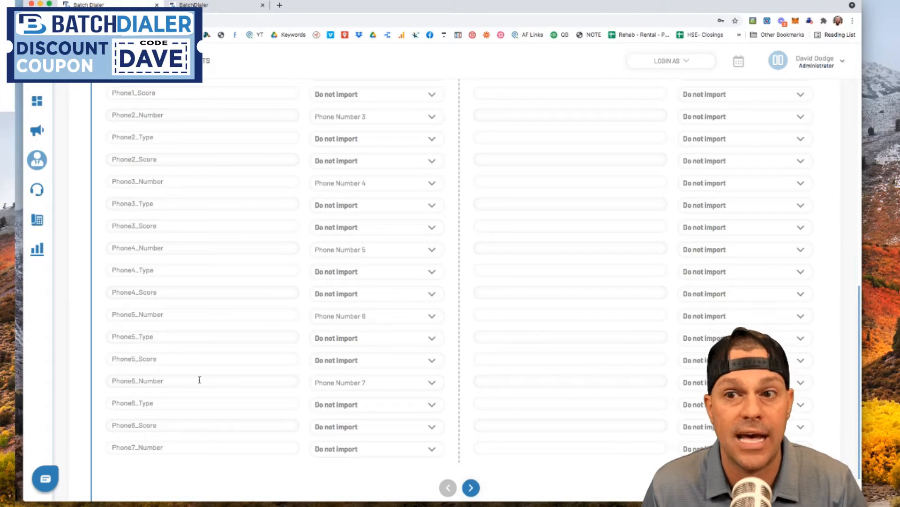
- Check the destination fields assigned to the Email, Email2 and Email3 source columns
scroll(375, 326, up, 5)
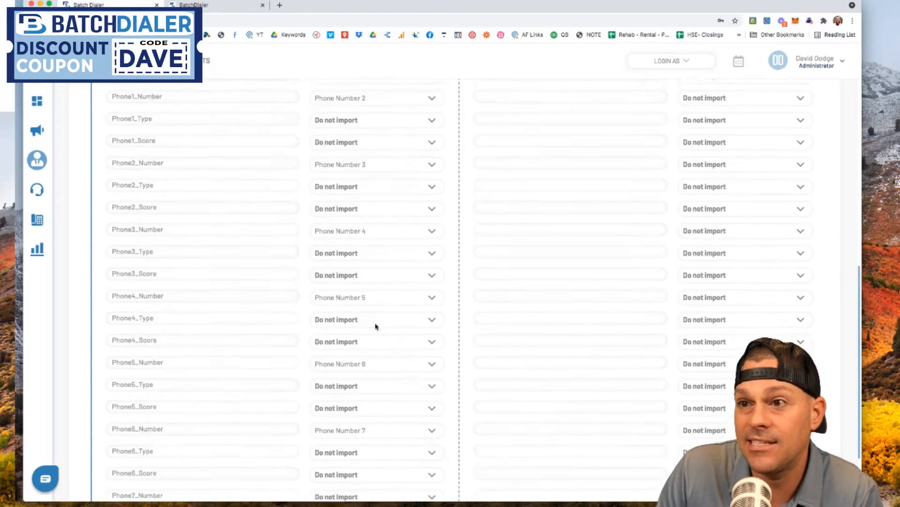
scroll(376, 326, up, 6)
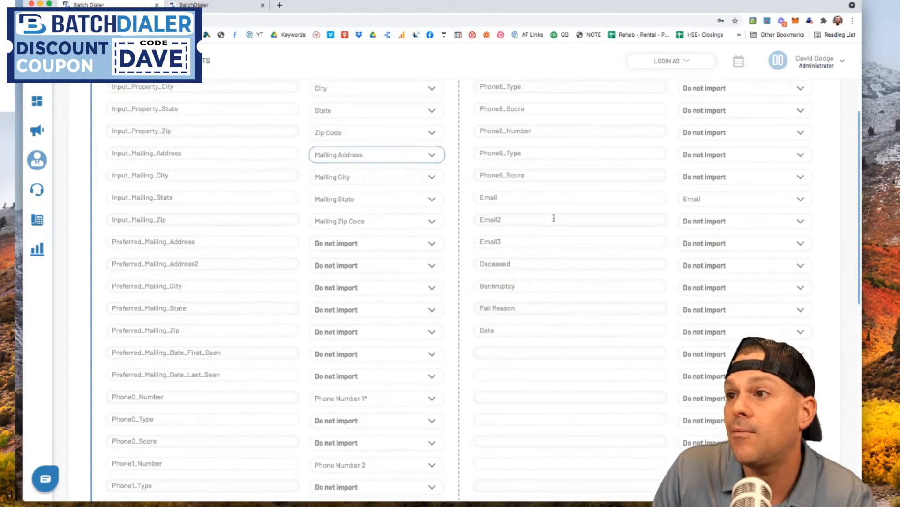
scroll(554, 218, up, 1)
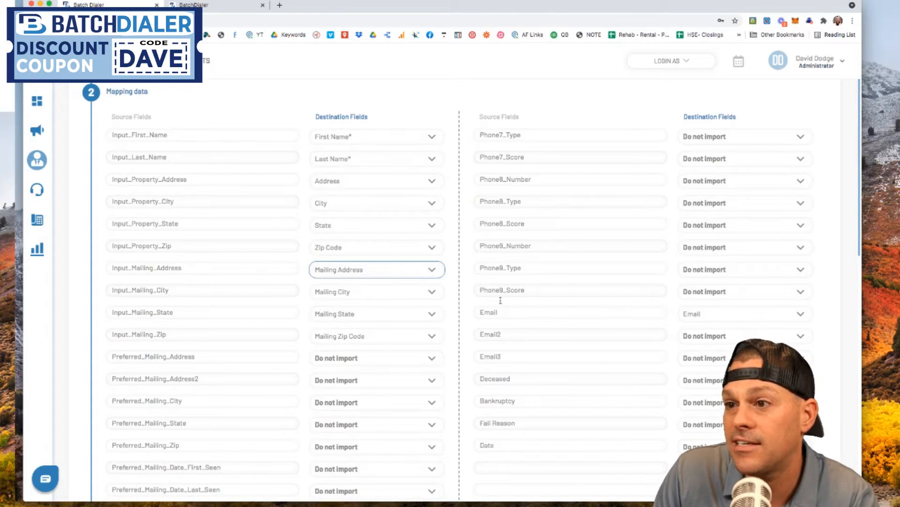
scroll(544, 310, up, 1)
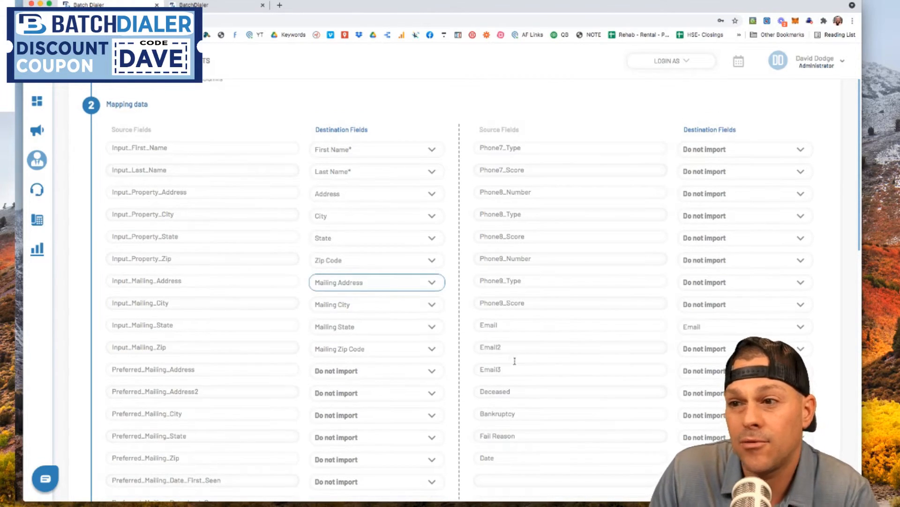
scroll(548, 346, up, 1)
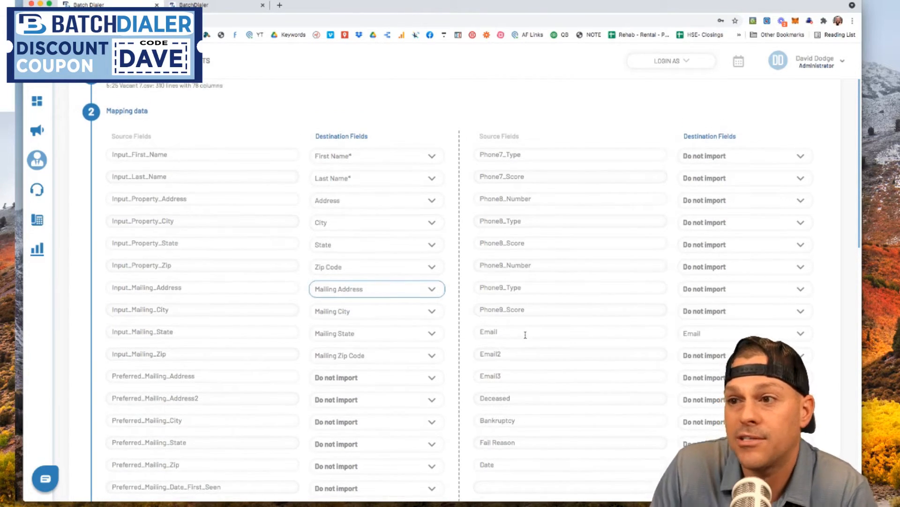
- Look over the remaining field mapping of 5:25 Vacant 7.csv and accept it to proceed to the import options
scroll(617, 334, up, 1)
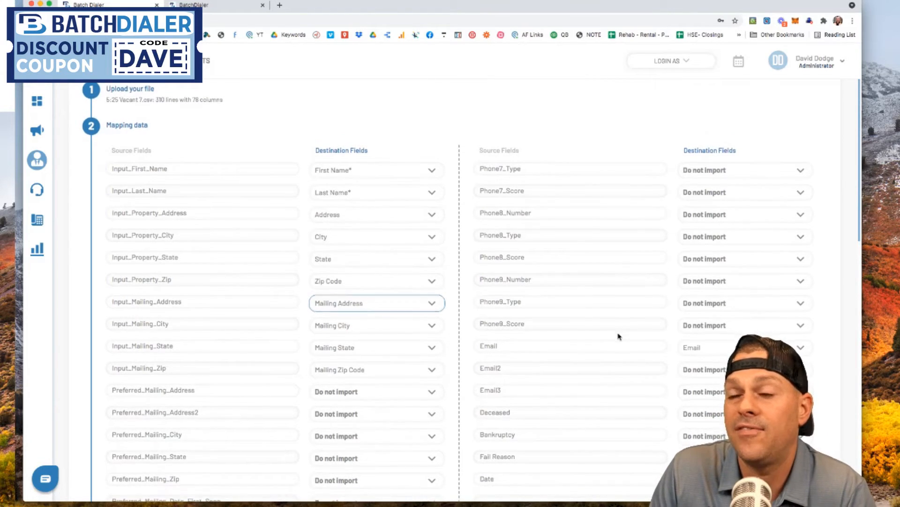
scroll(619, 336, down, 3)
scroll(617, 336, down, 4)
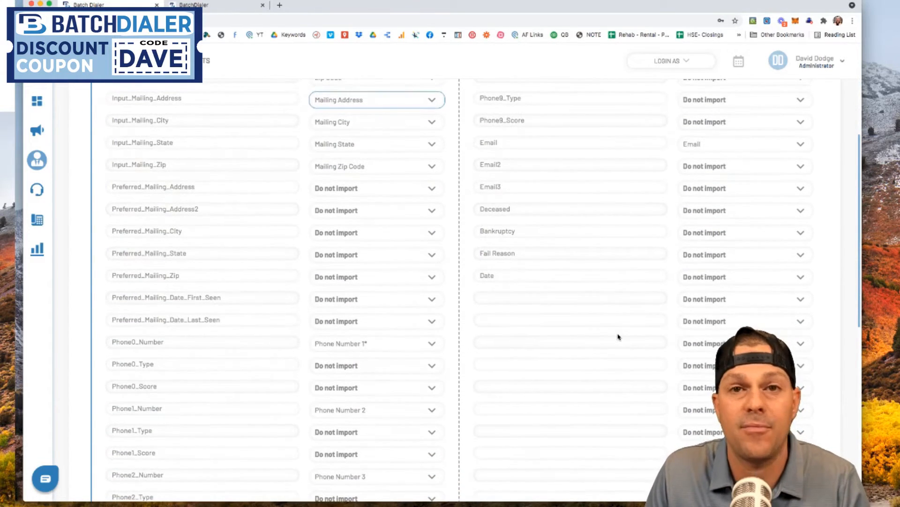
scroll(563, 331, up, 1)
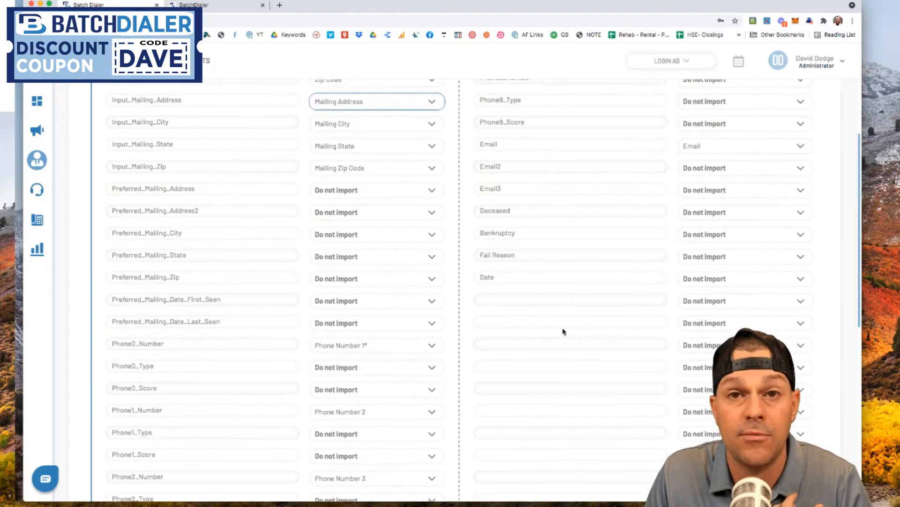
scroll(557, 327, down, 15)
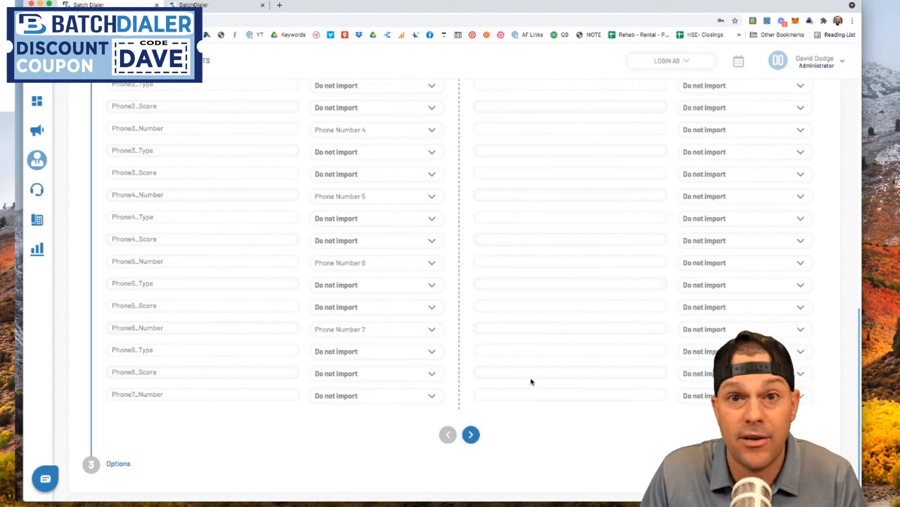
scroll(526, 425, up, 15)
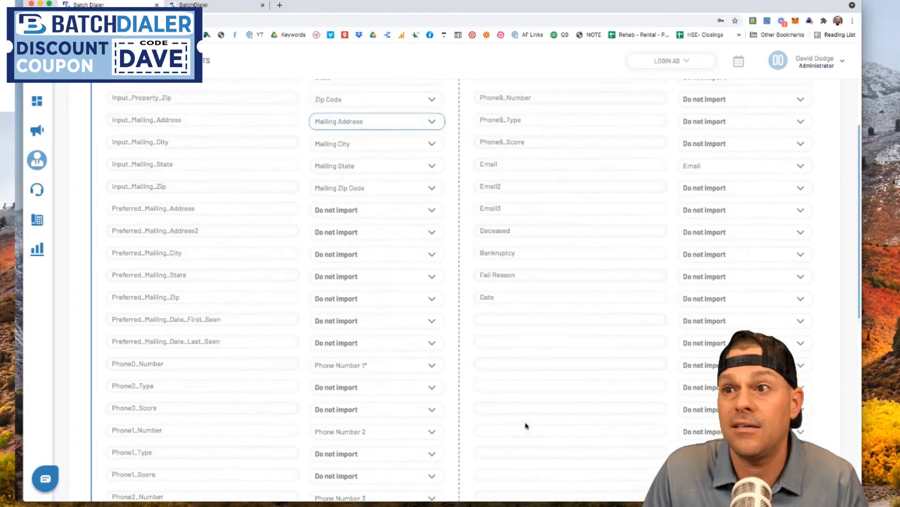
scroll(526, 425, up, 4)
scroll(526, 425, down, 18)
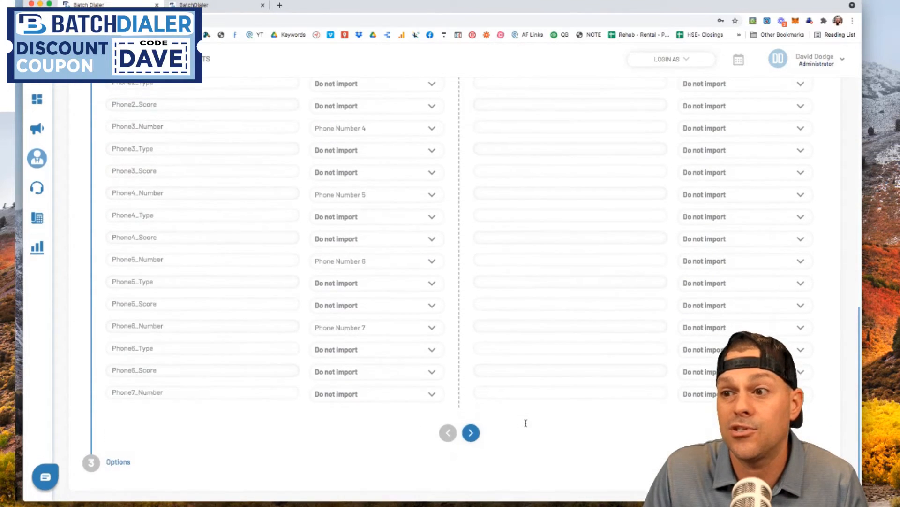
click(471, 433)
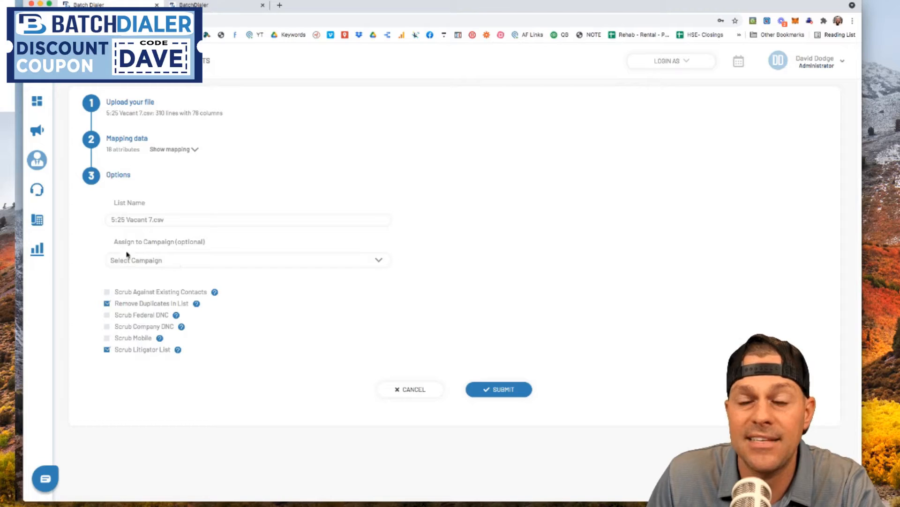
- Look through the campaigns available for assignment without choosing one, and read the explanations of the existing-contacts and Federal DNC scrub options
click(175, 263)
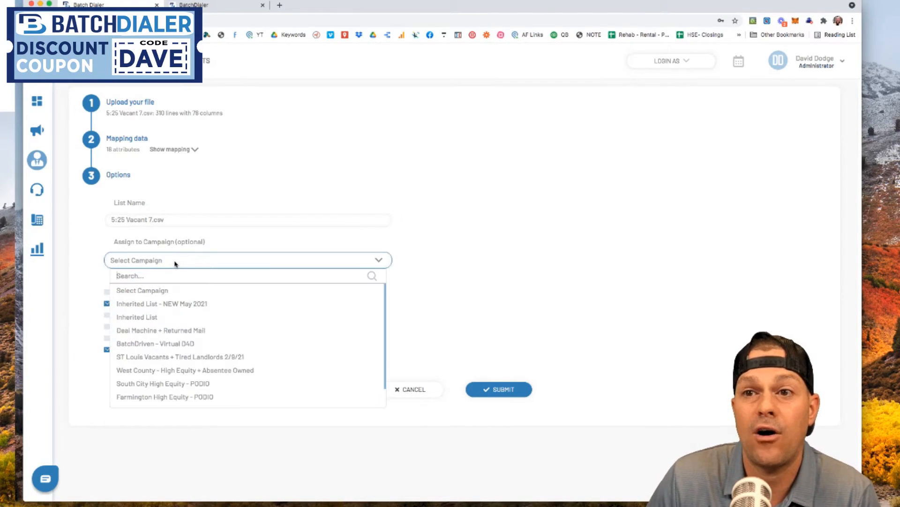
click(92, 256)
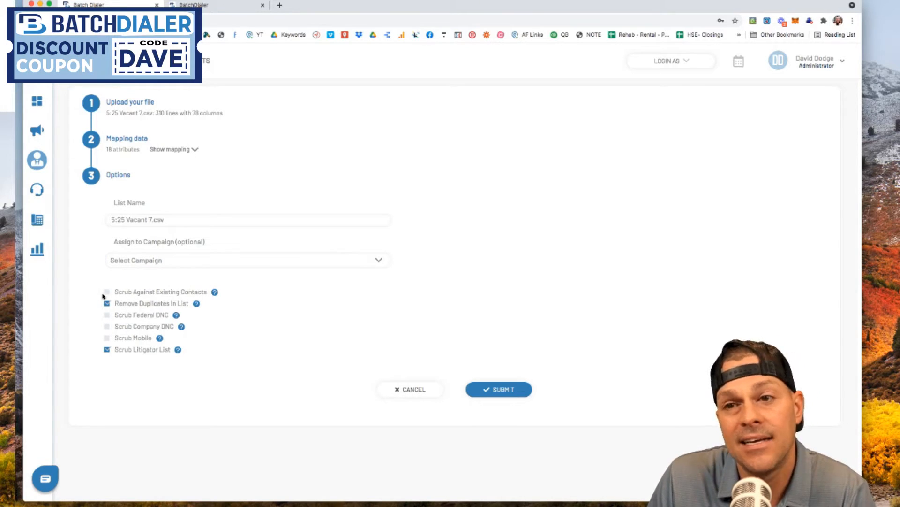
mouse_move(215, 294)
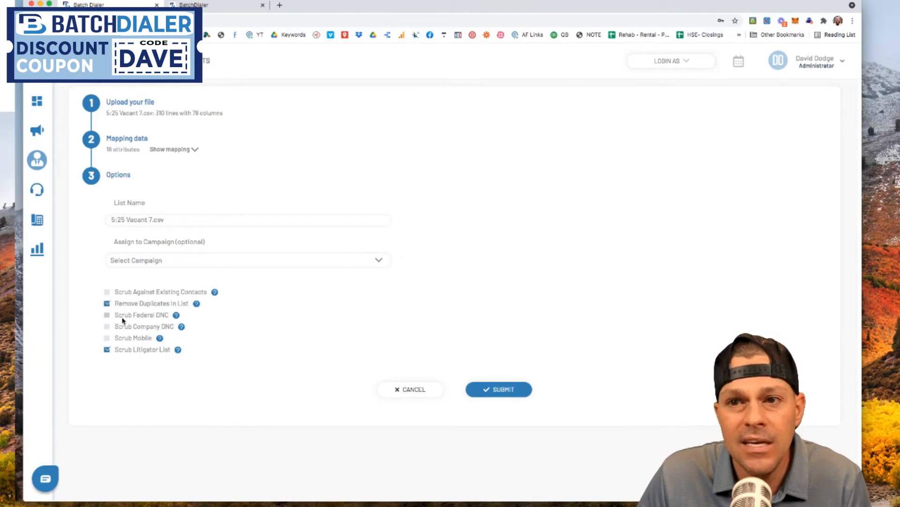
mouse_move(174, 320)
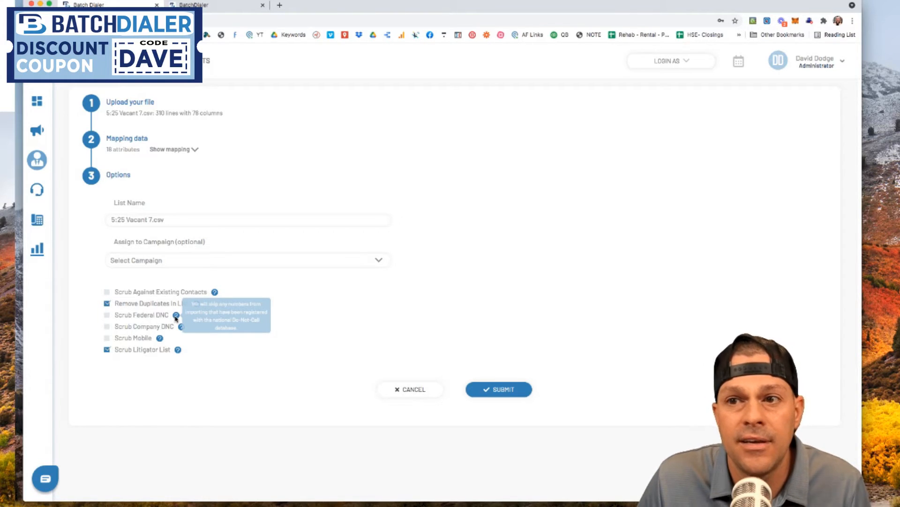
- Enable Scrub Company DNC and submit the import under the list name 5:25 Vacant 7.csv
click(107, 329)
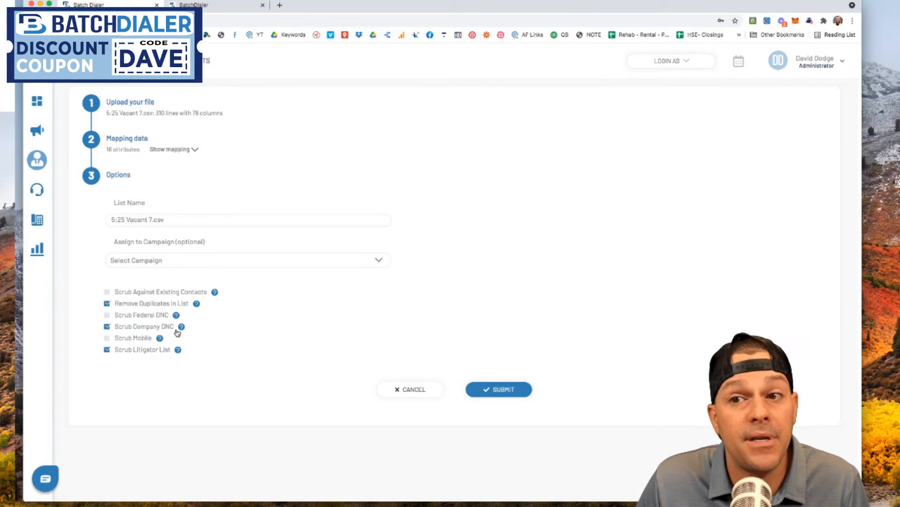
mouse_move(180, 329)
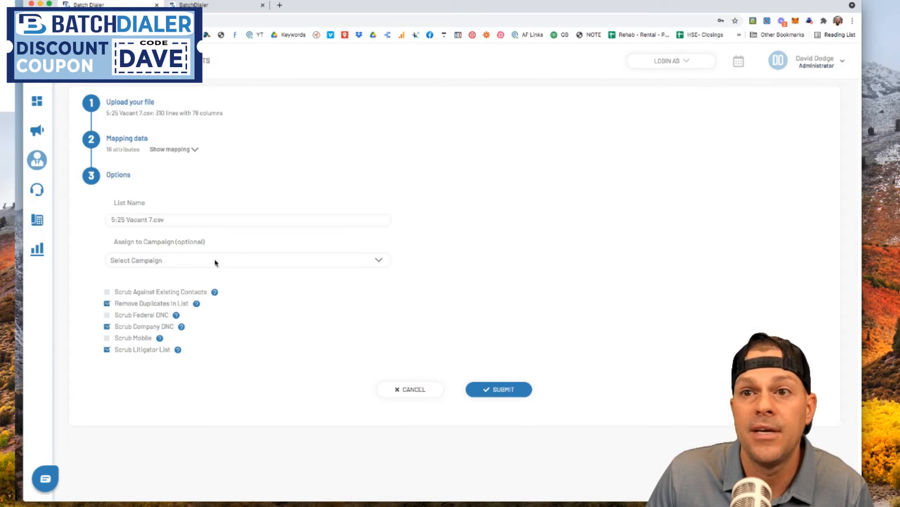
click(110, 219)
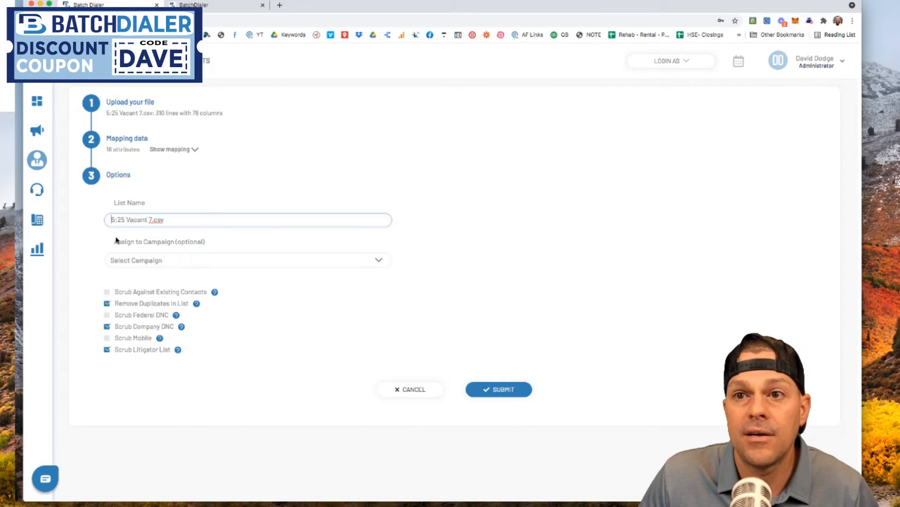
click(496, 395)
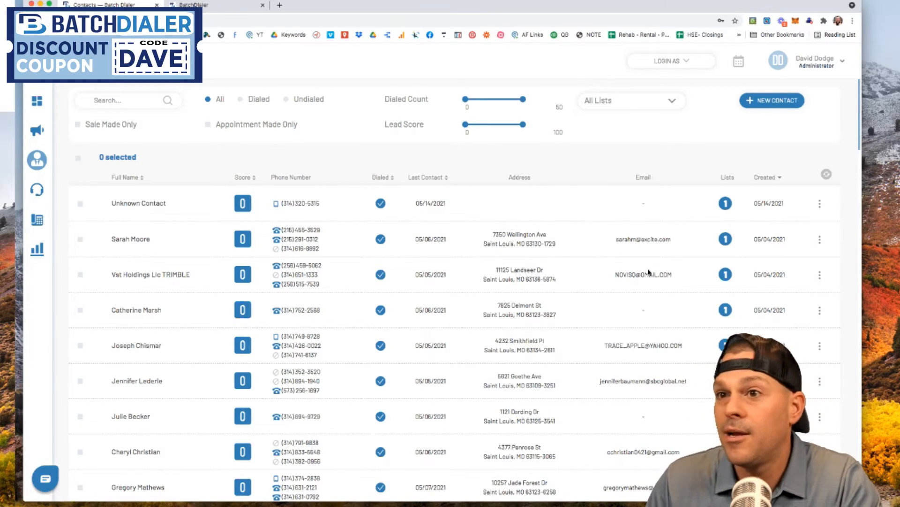
- Open the contact lists and check the processing status and total contacts of 5:25 Vacant 7.csv
click(68, 178)
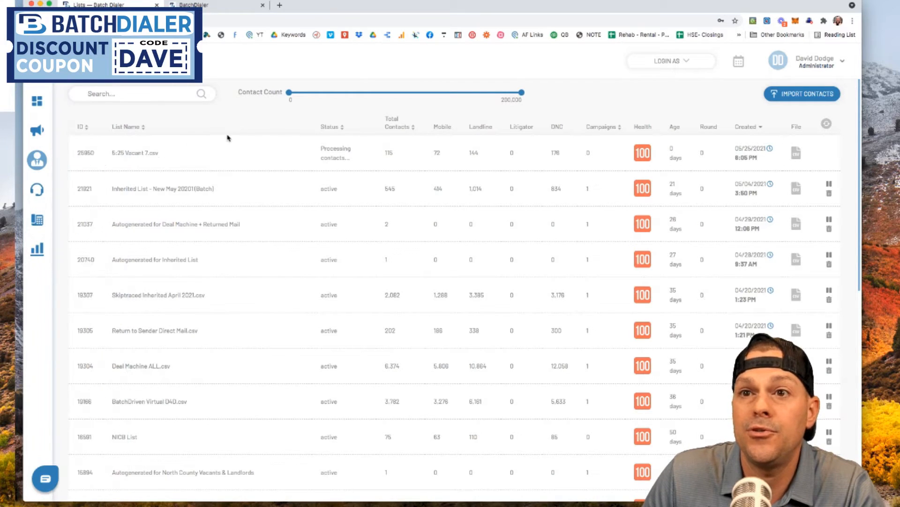
mouse_move(84, 158)
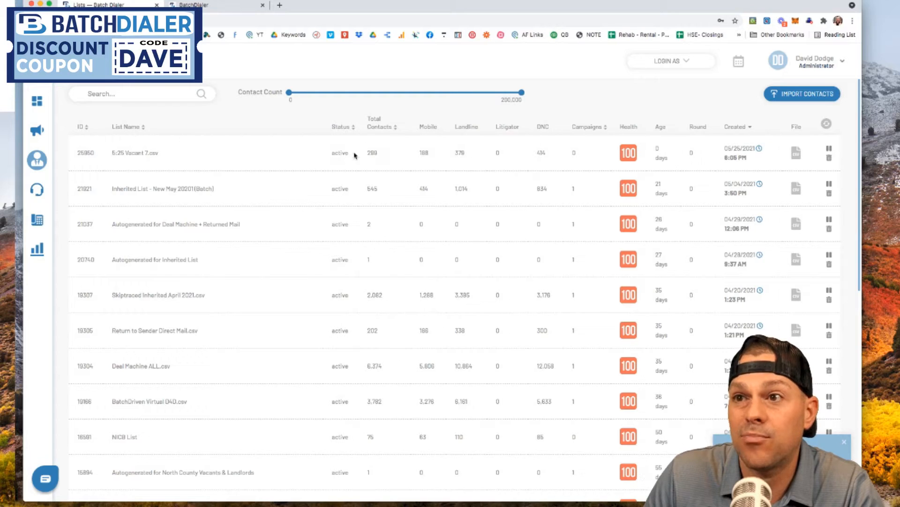
drag(325, 155, 390, 152)
click(389, 152)
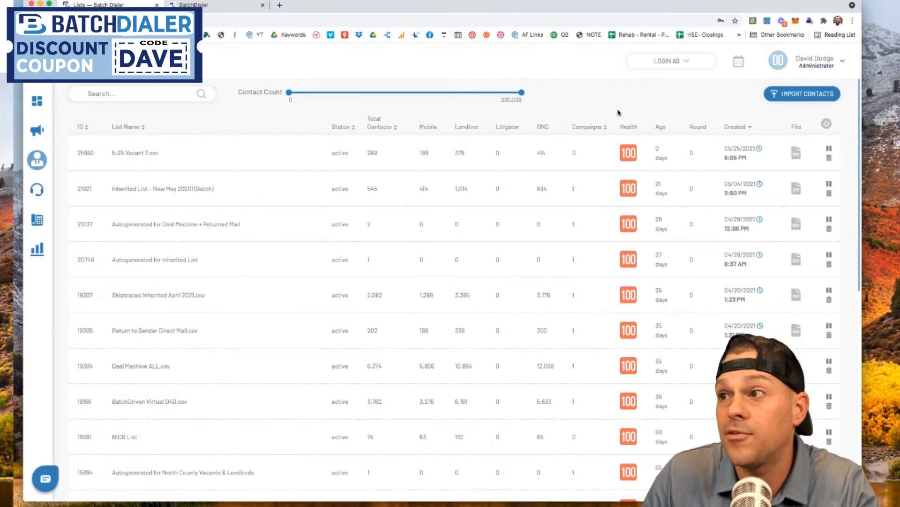
- Start another contact import, upload the file 5:25 Vacant 6.csv and dismiss the Add Custom Field dialog
click(788, 97)
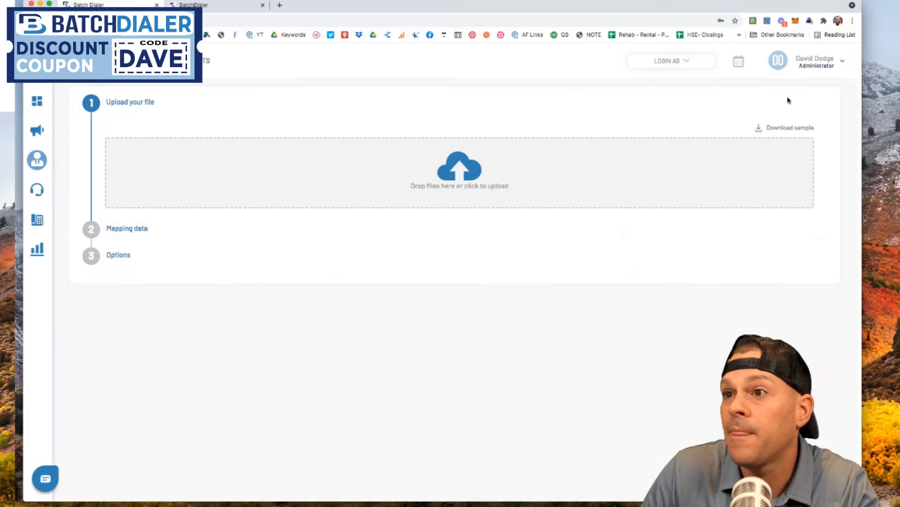
drag(893, 491, 428, 159)
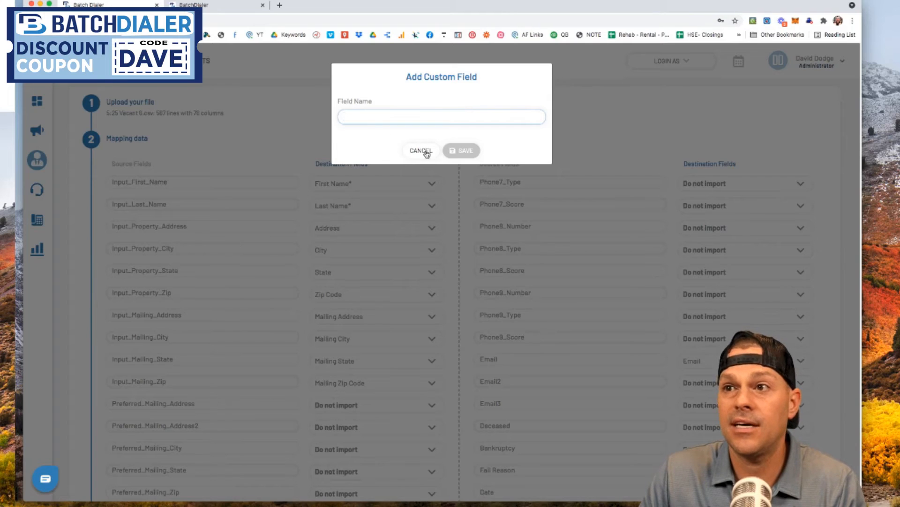
click(425, 151)
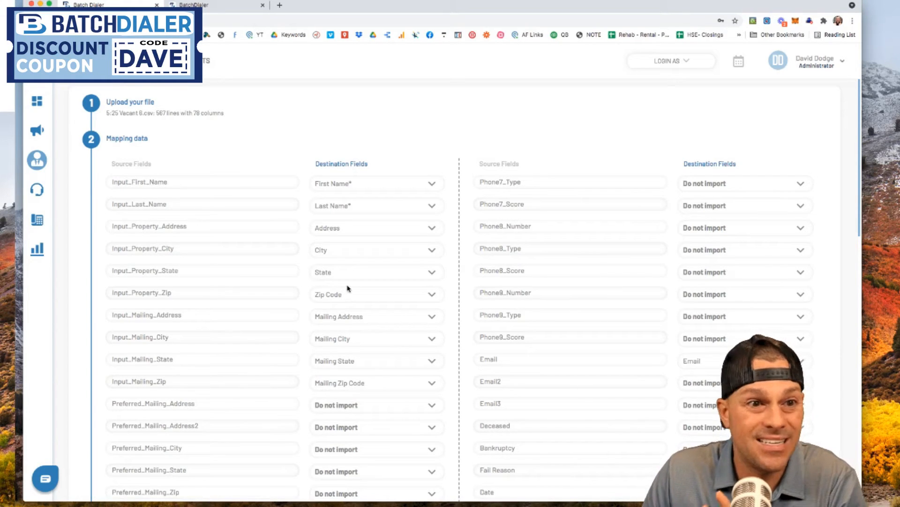
- Check how the name, address, phone and email columns of 5:25 Vacant 6.csv map to destination fields, and accept the mapping
scroll(154, 181, down, 1)
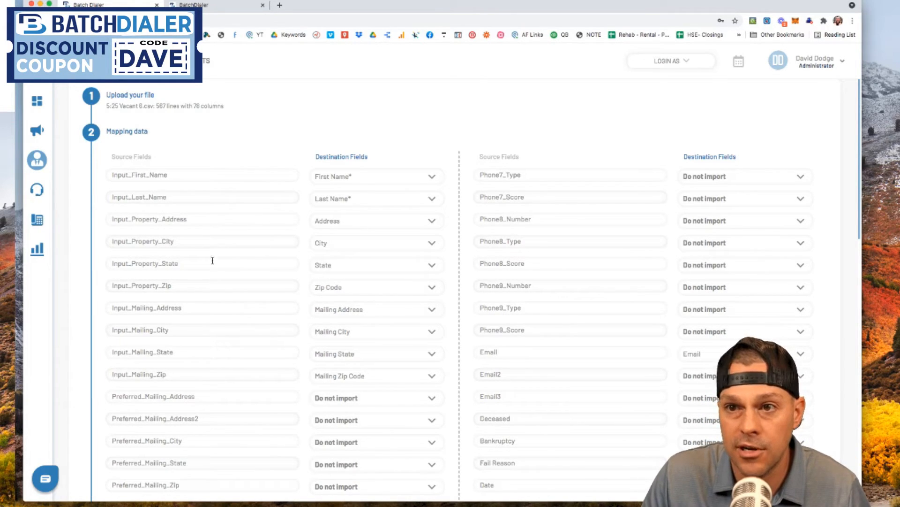
scroll(254, 292, down, 3)
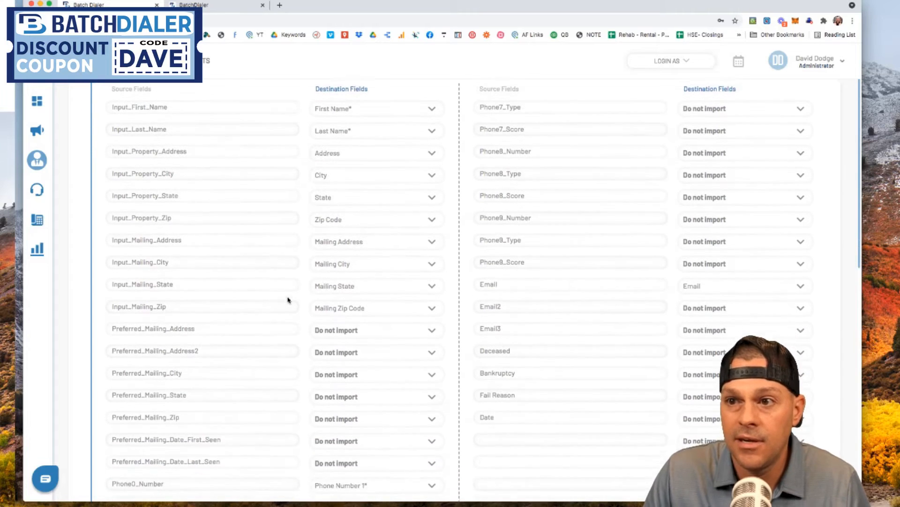
scroll(267, 302, down, 5)
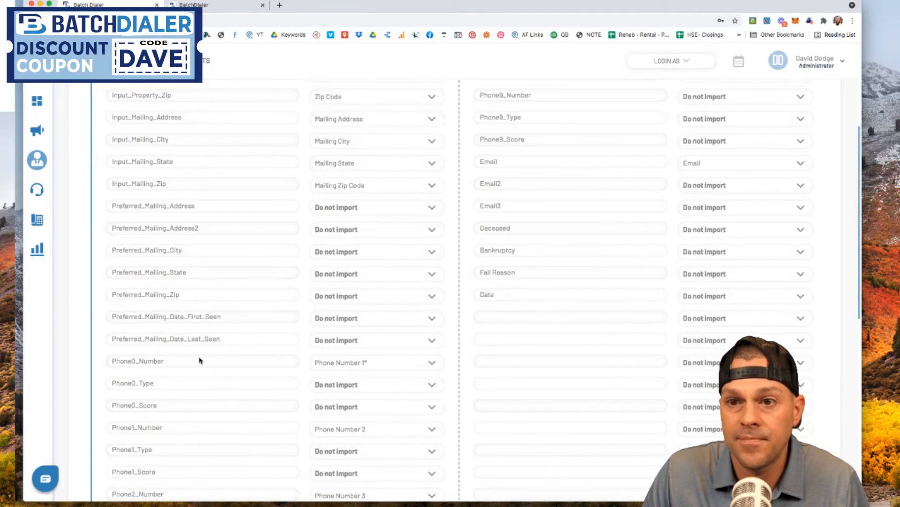
scroll(300, 366, down, 8)
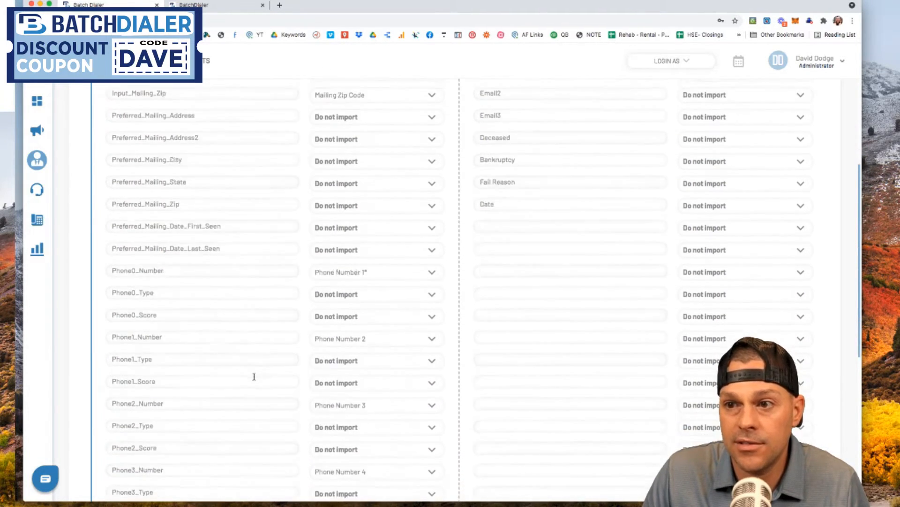
scroll(256, 376, down, 10)
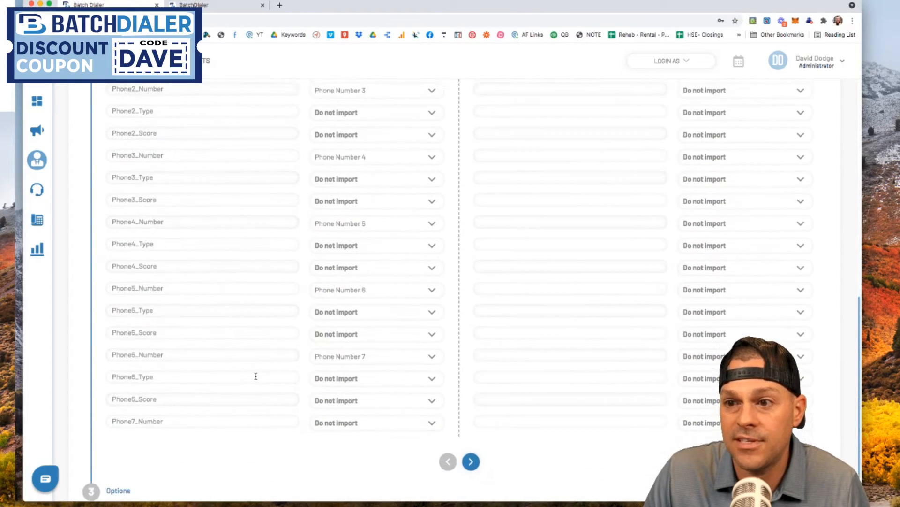
scroll(262, 381, up, 11)
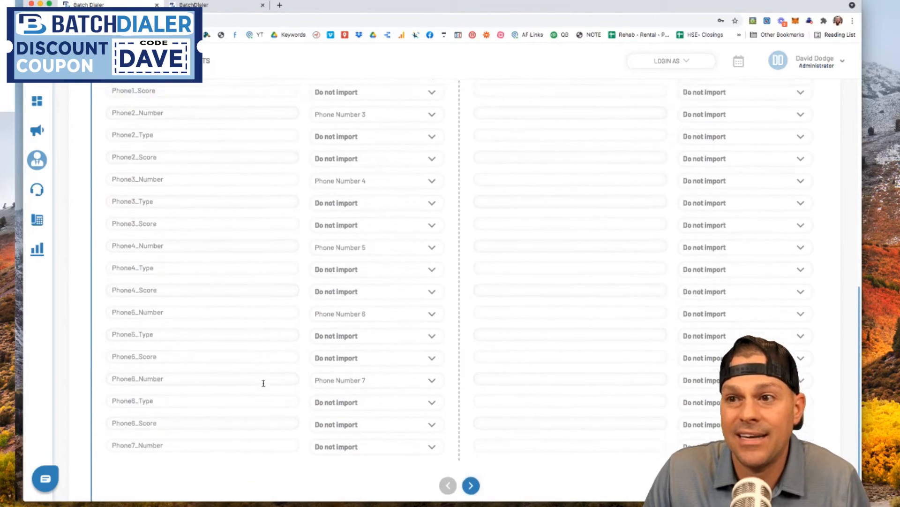
scroll(267, 381, up, 7)
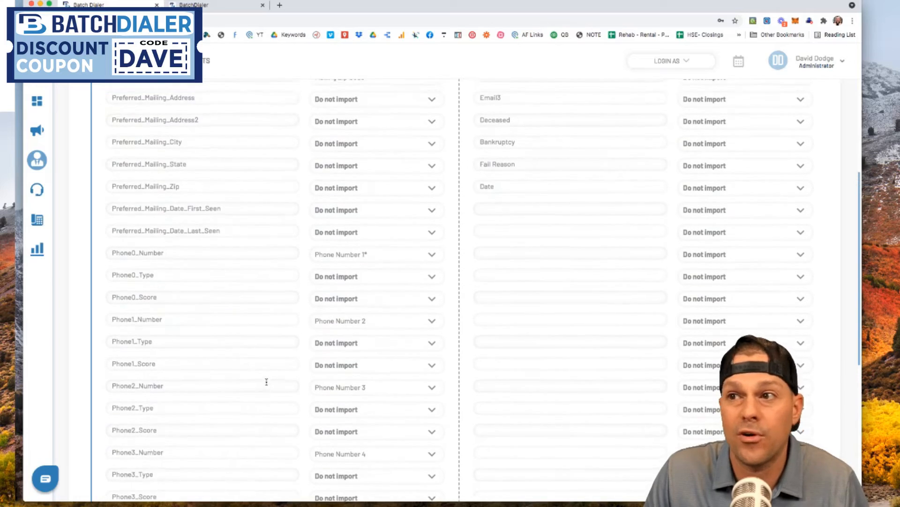
scroll(272, 380, up, 3)
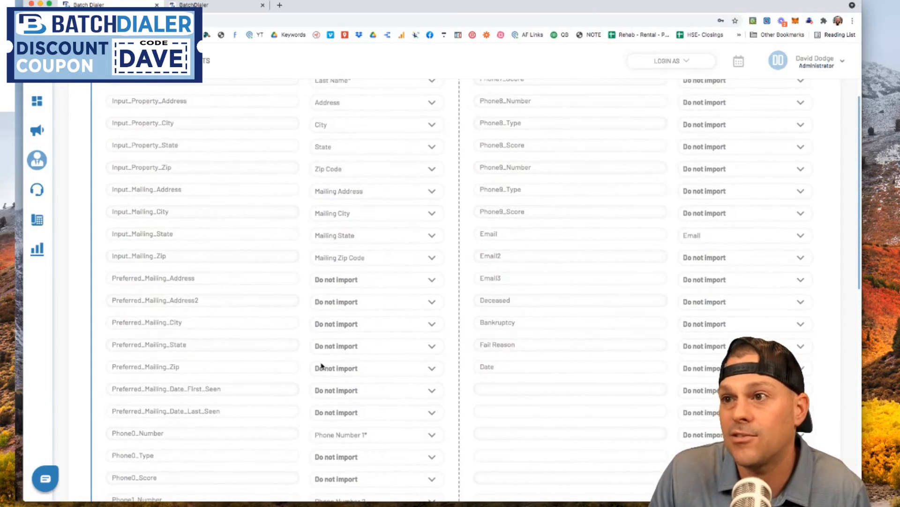
scroll(659, 260, up, 5)
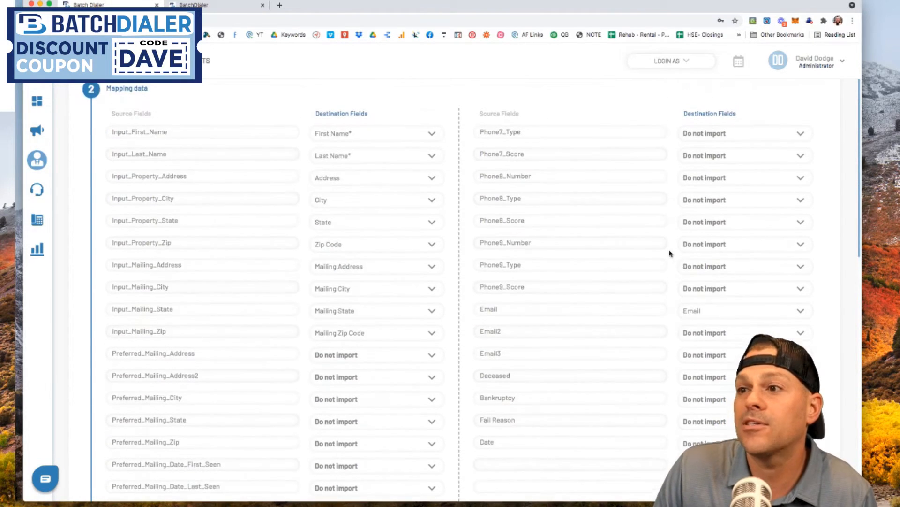
scroll(652, 258, down, 20)
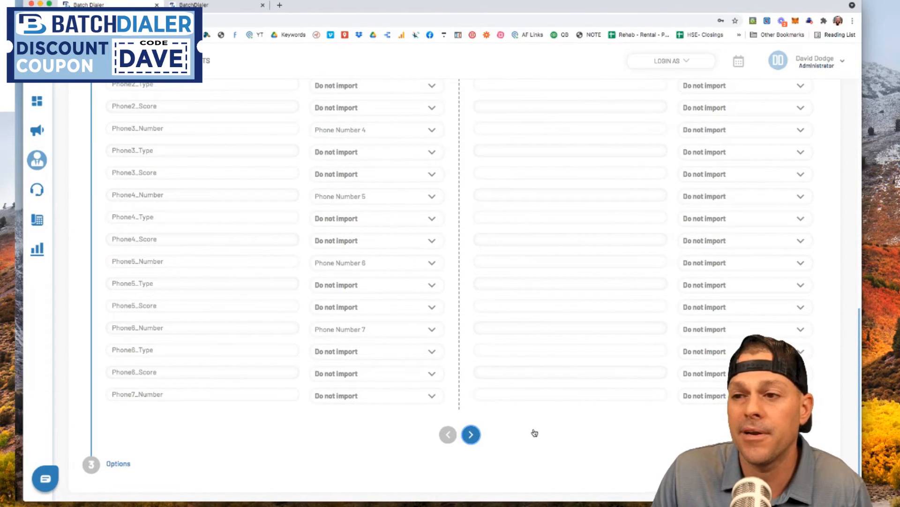
click(472, 435)
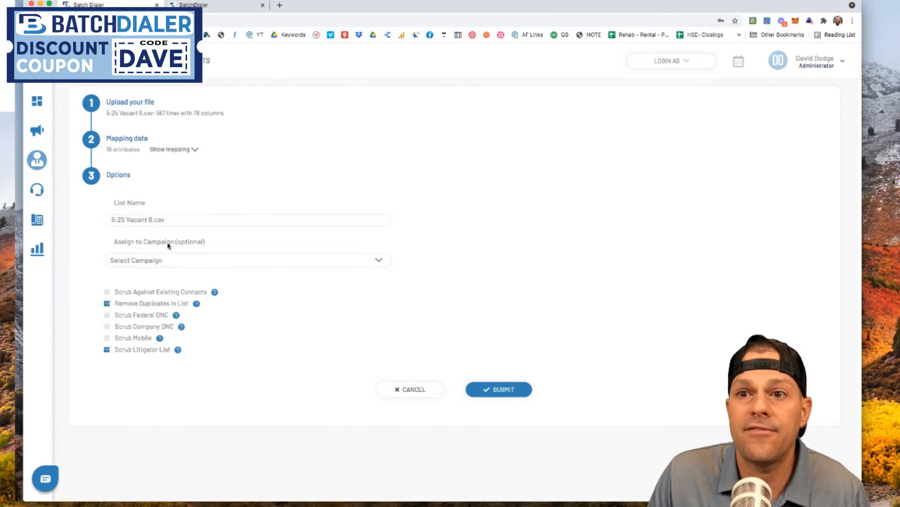
- Submit the 5:25 Vacant 6.csv import with Scrub Company DNC enabled and return to the contact lists
click(106, 326)
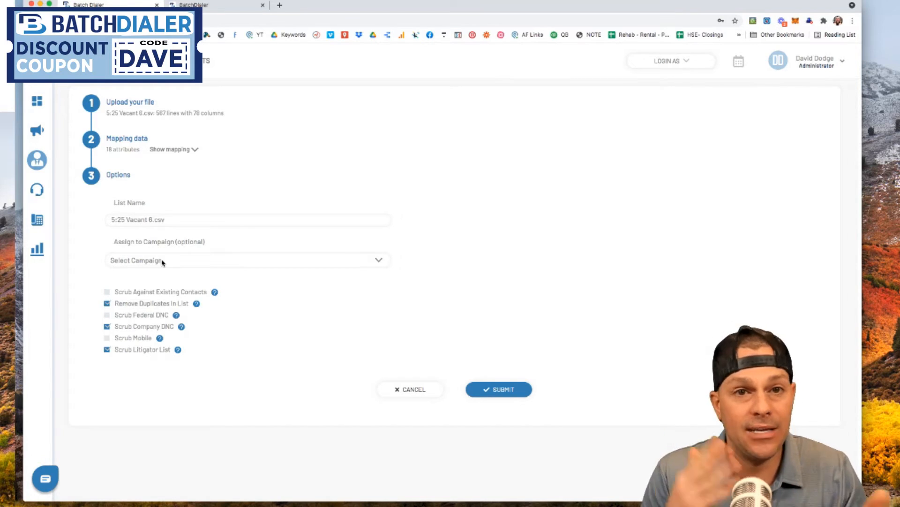
click(512, 391)
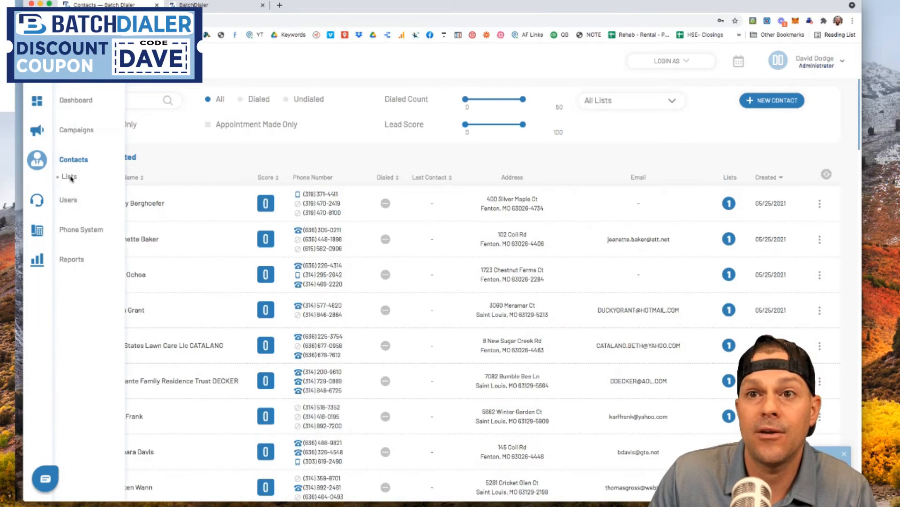
click(69, 177)
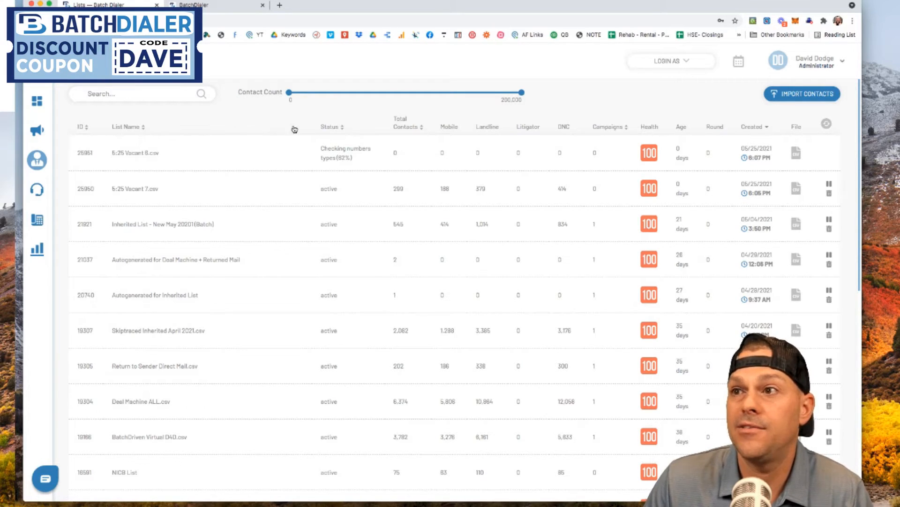
- Start another contact import, upload the file 5:25 Vacant 5.csv and dismiss the Add Custom Field dialog
click(801, 93)
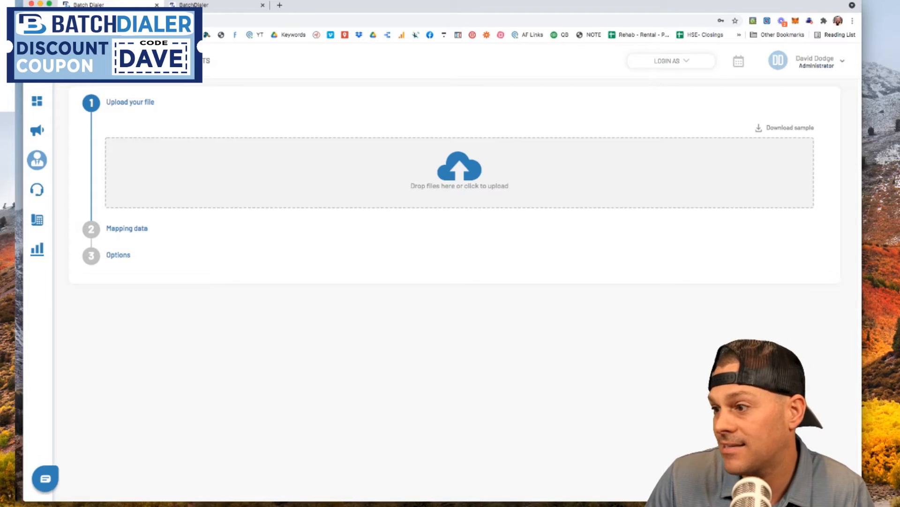
drag(500, 243, 414, 172)
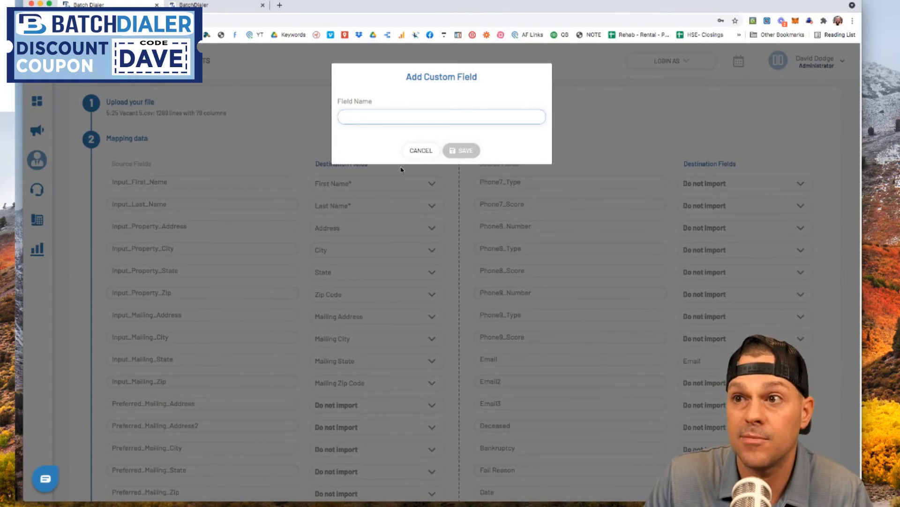
click(421, 156)
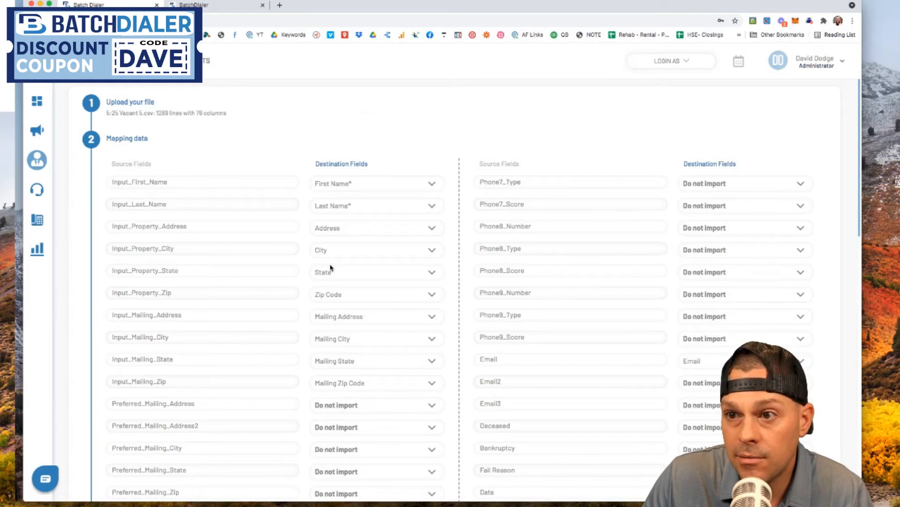
- Review how the address, phone and email columns of 5:25 Vacant 5.csv map to destination fields, and accept the mapping
scroll(330, 269, down, 5)
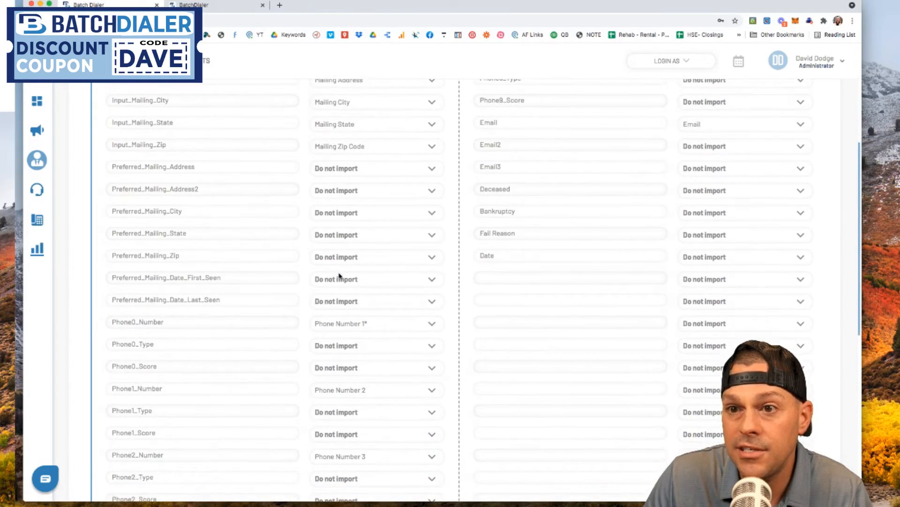
scroll(340, 276, down, 4)
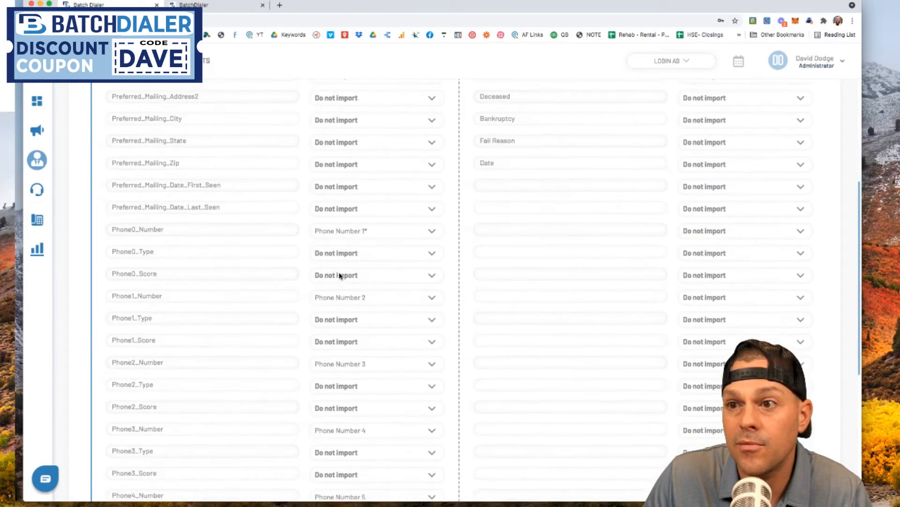
scroll(340, 275, down, 3)
scroll(340, 276, up, 6)
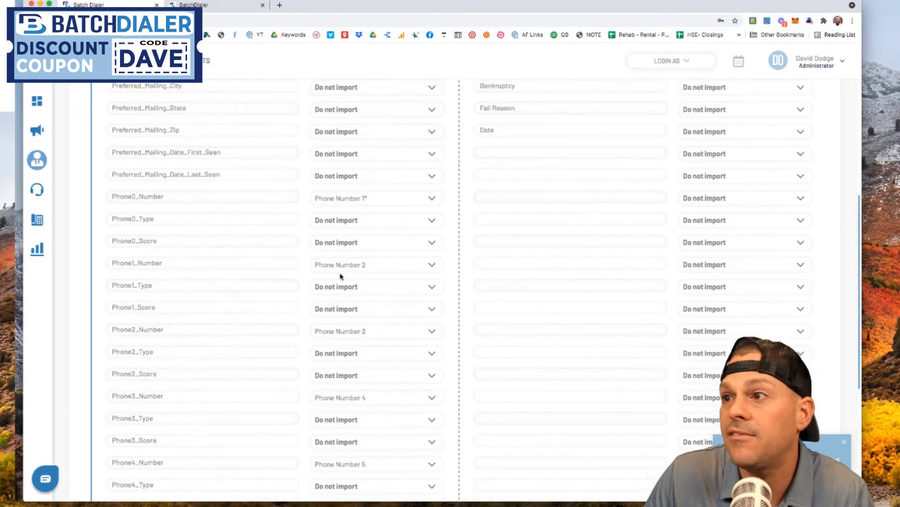
scroll(340, 276, up, 6)
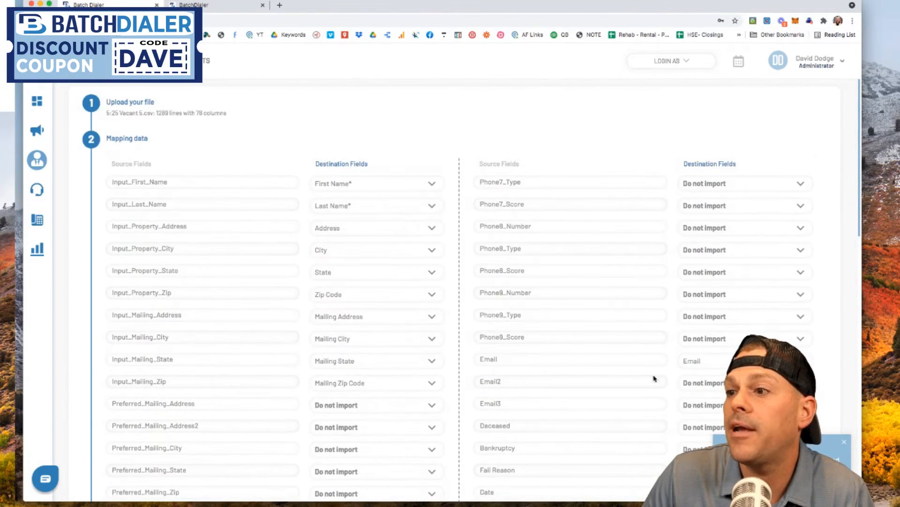
scroll(535, 308, down, 11)
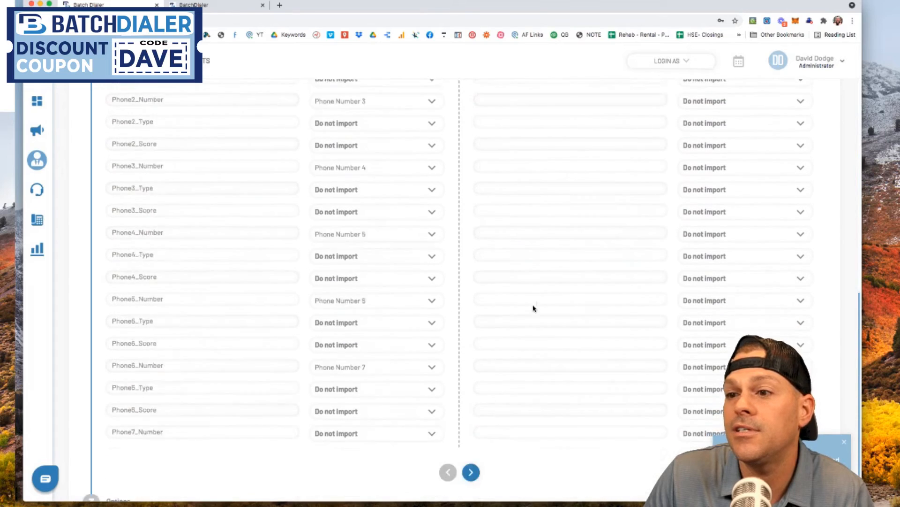
scroll(534, 308, down, 5)
click(470, 432)
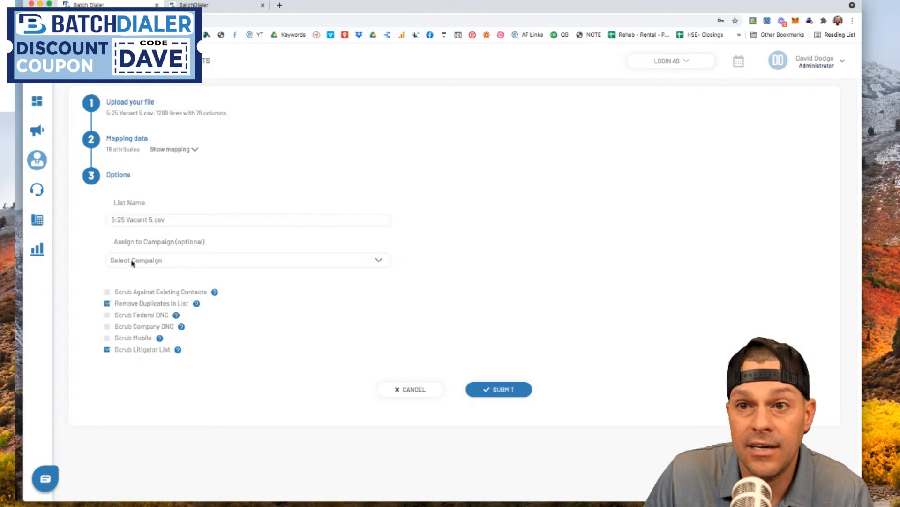
- Submit the 5:25 Vacant 5.csv import with Scrub Company DNC enabled and return to the contact lists
click(107, 326)
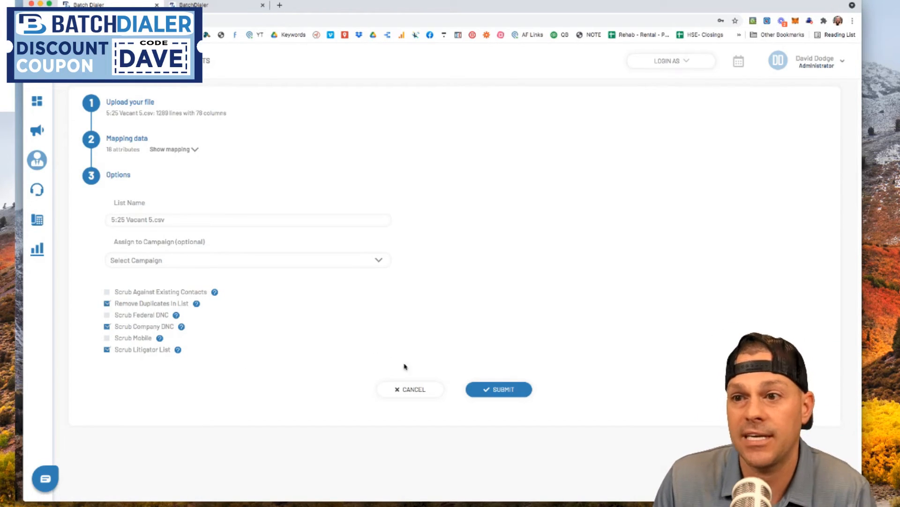
click(496, 389)
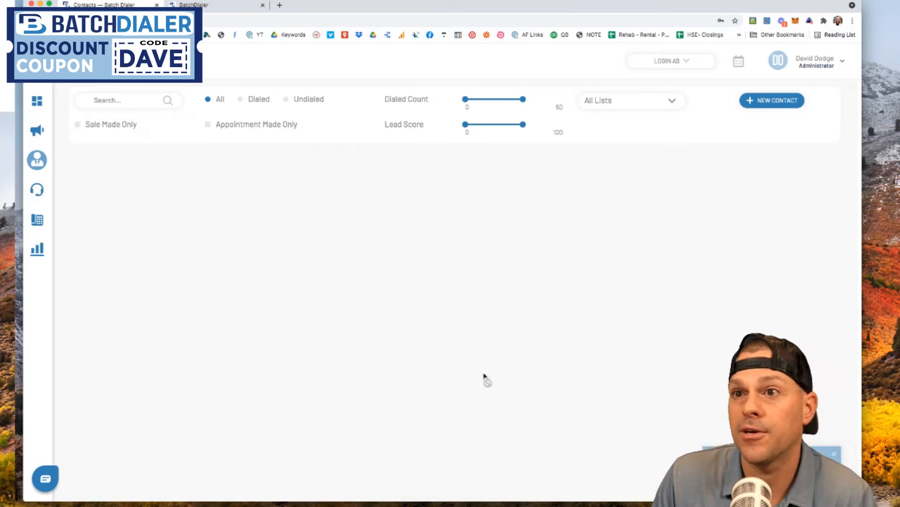
mouse_move(37, 164)
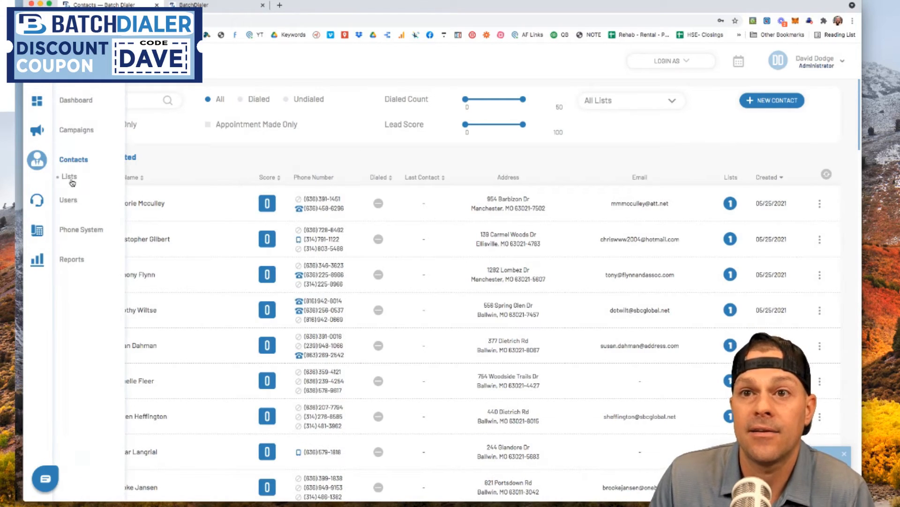
click(65, 176)
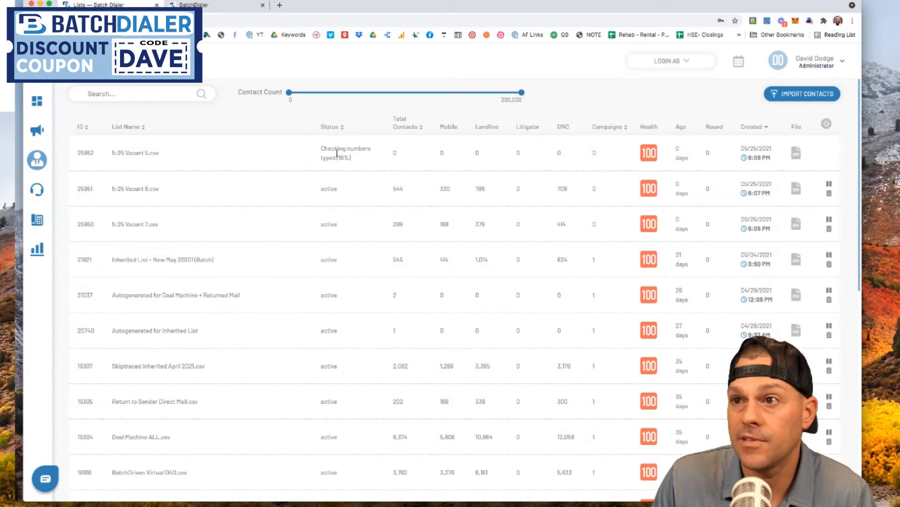
- Check the total contacts of the 5:25 Vacant 7.csv and 5:25 Vacant 6.csv lists
drag(407, 227, 378, 220)
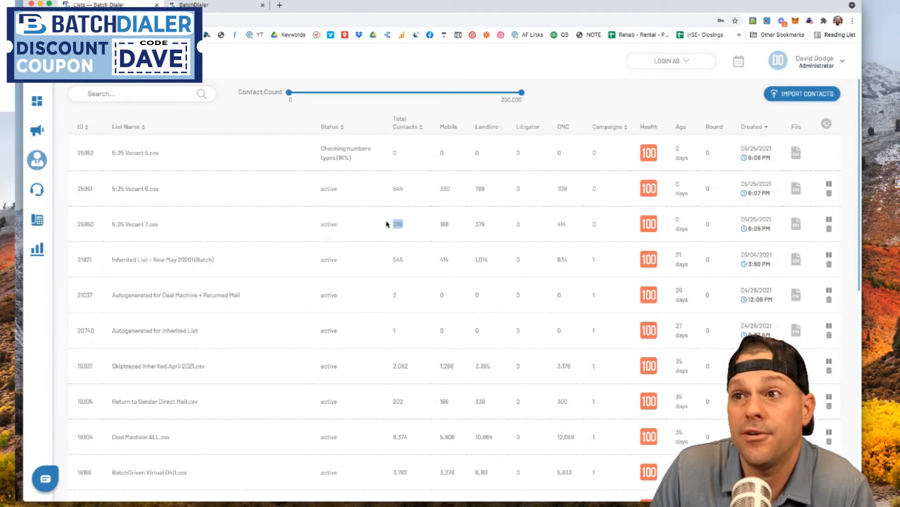
drag(408, 191, 382, 190)
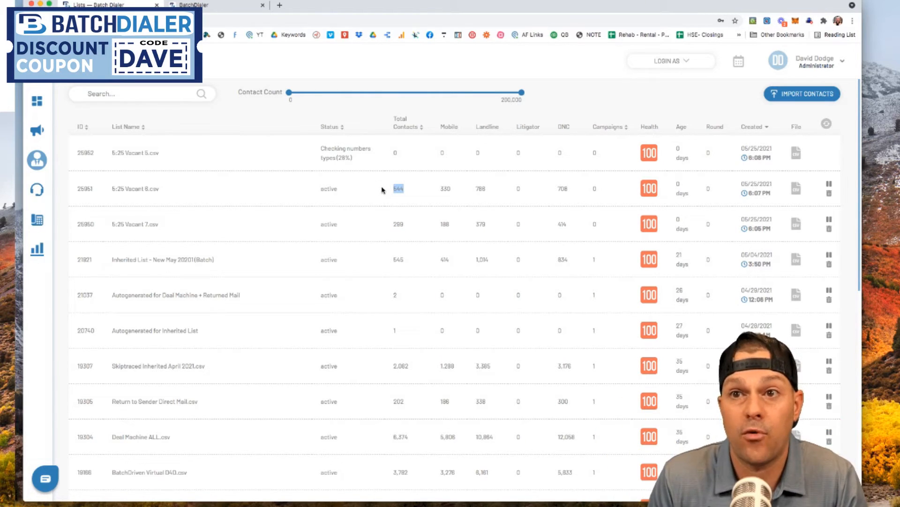
click(290, 140)
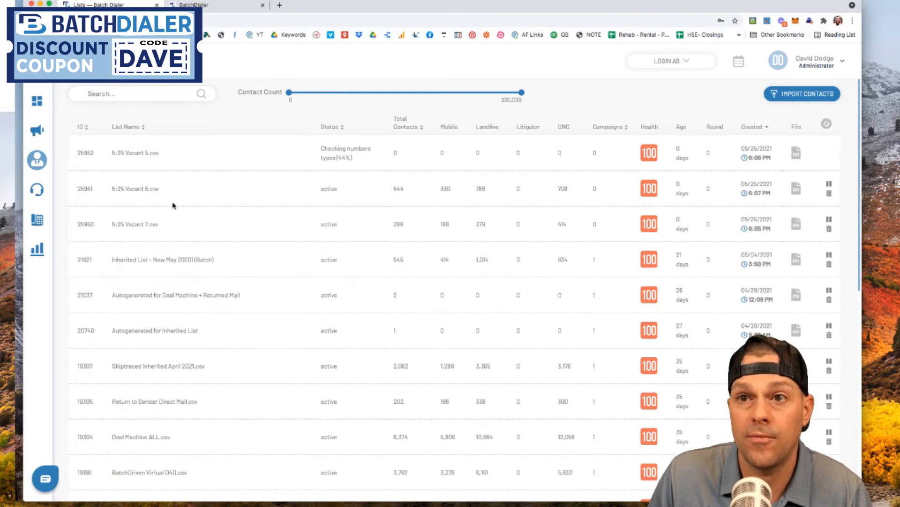
- Start another contact import, upload the file 5:25 Vacant 4.csv and dismiss the Add Custom Field dialog
click(793, 96)
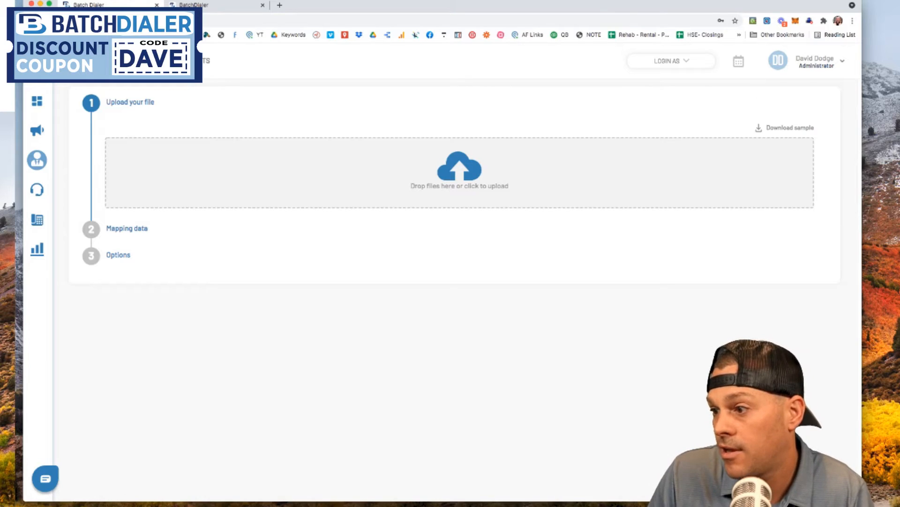
drag(482, 152, 476, 152)
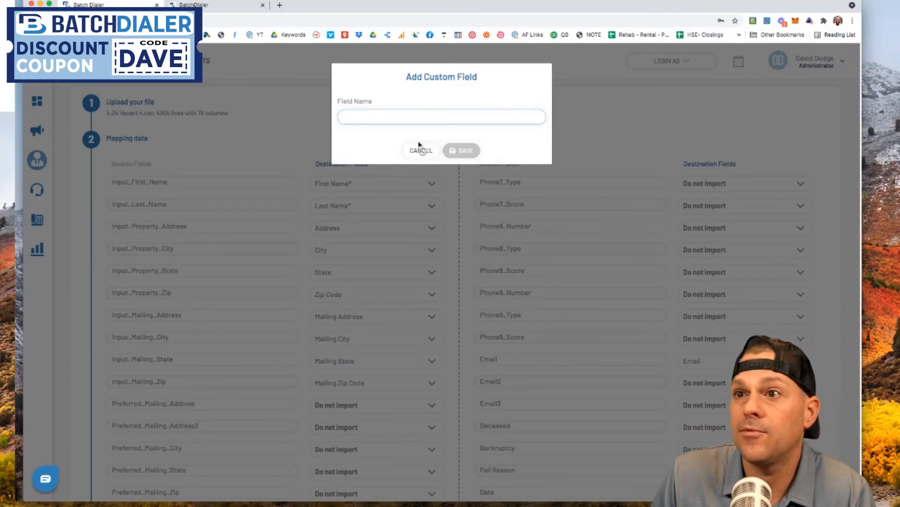
click(415, 149)
- Review how the name, address, phone and email columns of 5:25 Vacant 4.csv map to destination fields, and accept the mapping
scroll(277, 155, down, 1)
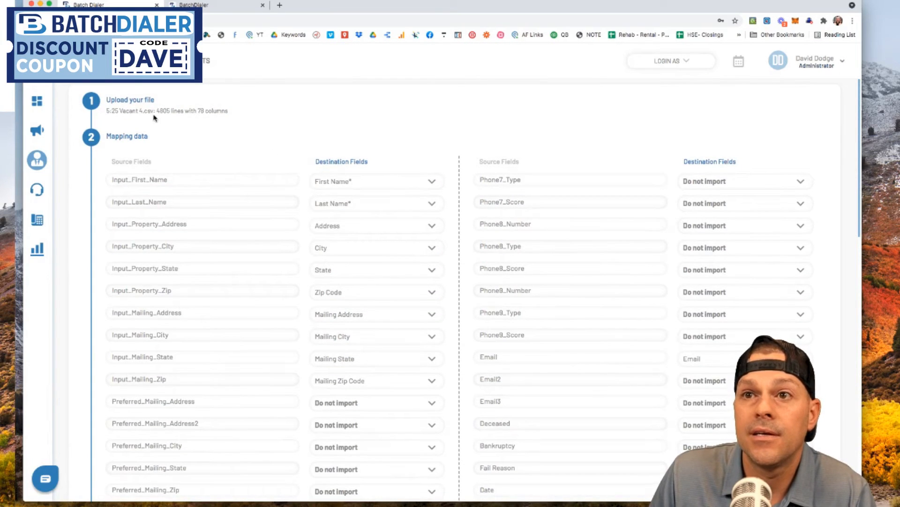
drag(151, 111, 106, 112)
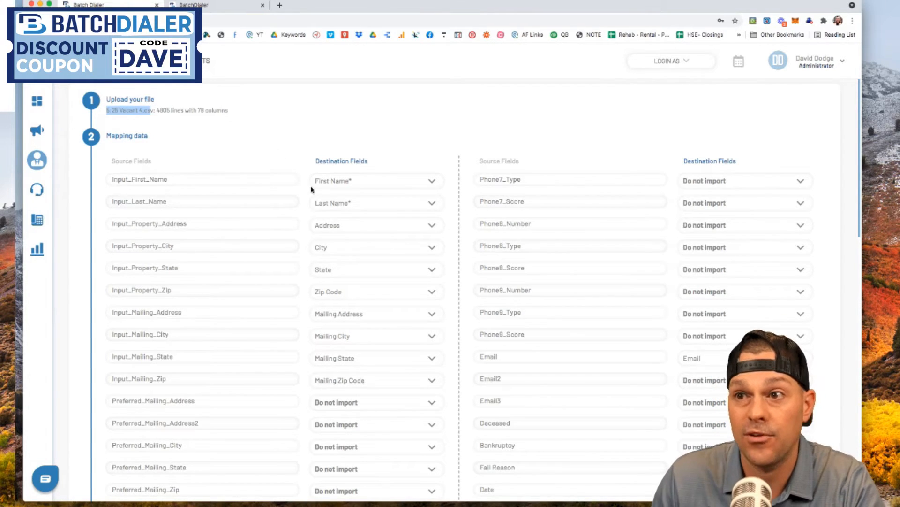
scroll(310, 190, down, 3)
scroll(313, 262, down, 9)
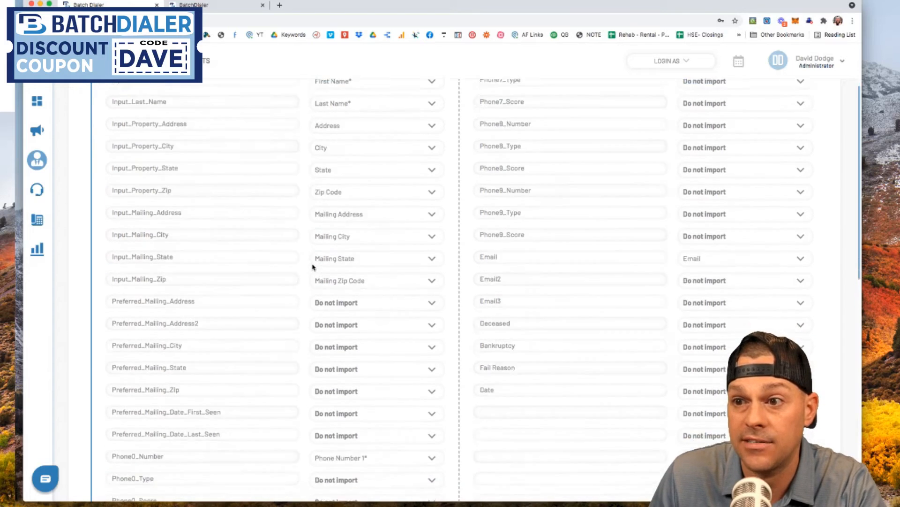
scroll(313, 267, down, 20)
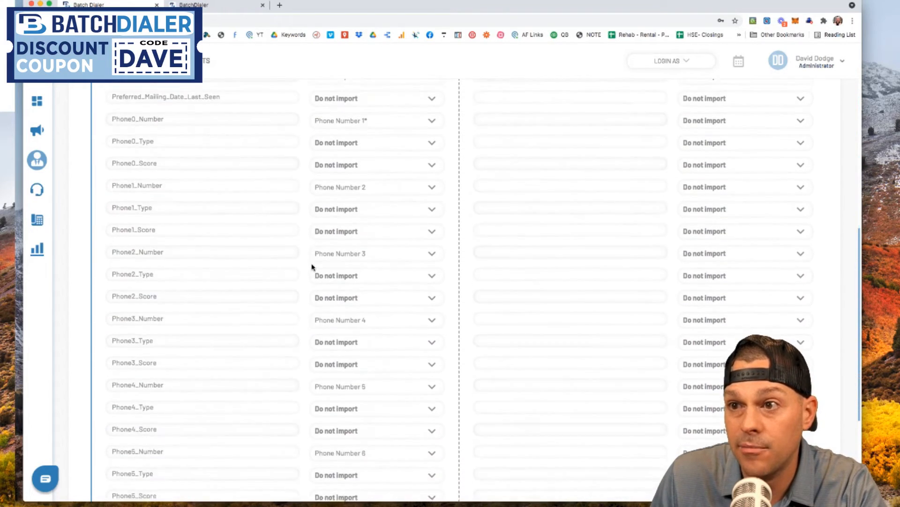
scroll(312, 267, up, 20)
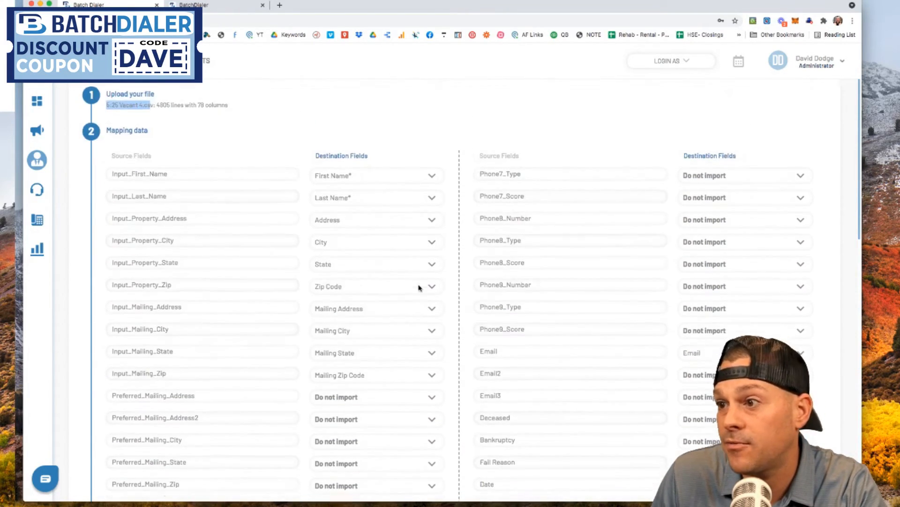
scroll(420, 287, down, 20)
click(471, 434)
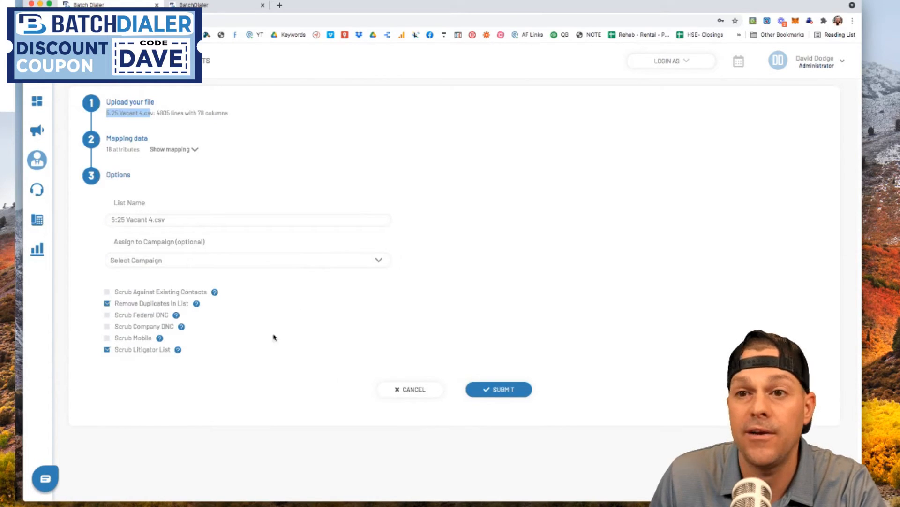
- Submit the 5:25 Vacant 4.csv import with Scrub Company DNC enabled and return to the contact lists
click(107, 326)
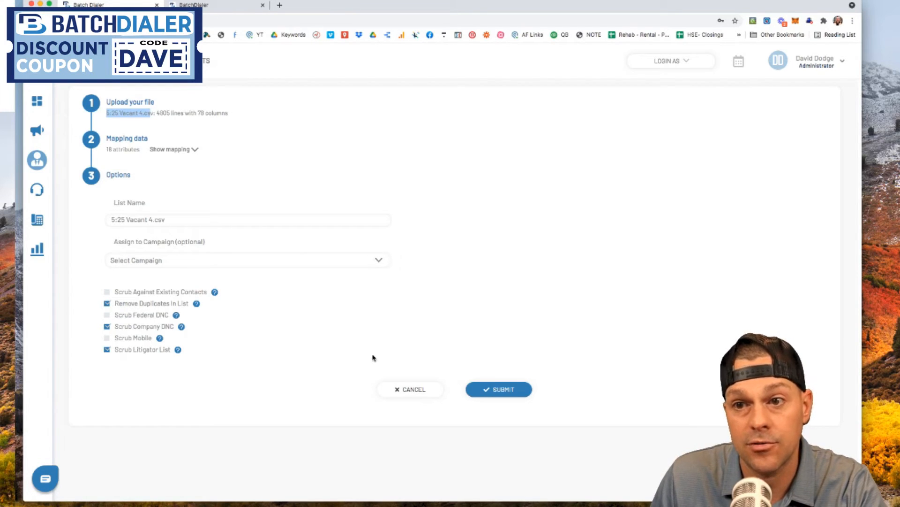
click(511, 390)
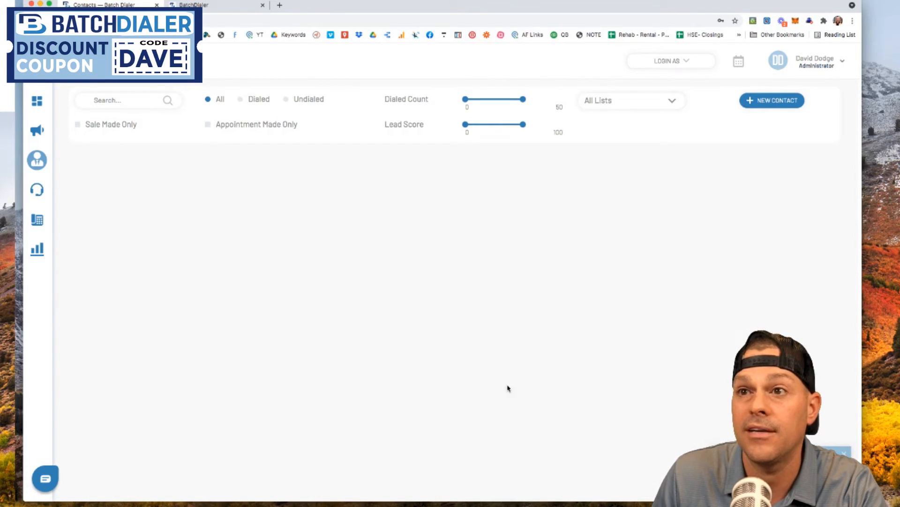
click(66, 177)
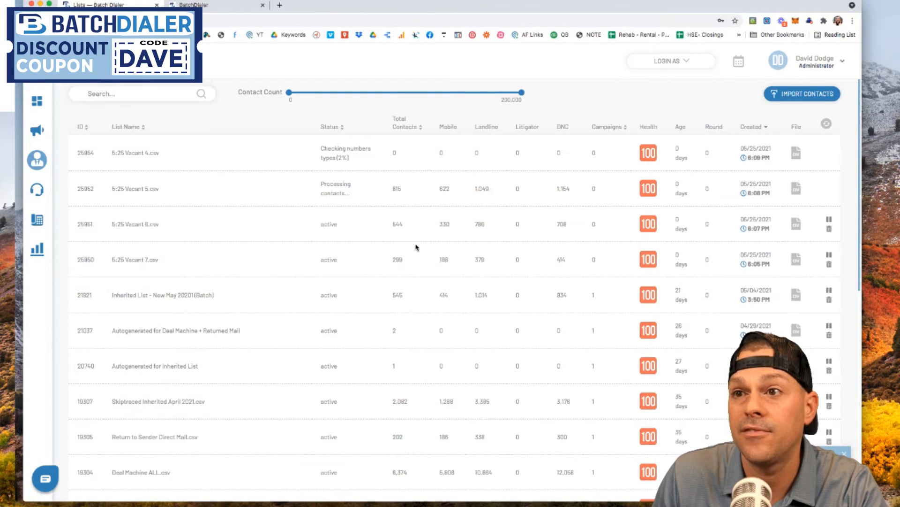
- Compare the total contacts of the 5:25 Vacant 7, 6, 5 and 4 lists while the newest ones are processed
drag(410, 263, 389, 259)
drag(408, 224, 378, 222)
drag(416, 189, 372, 188)
scroll(374, 187, down, 1)
click(407, 156)
scroll(355, 195, up, 1)
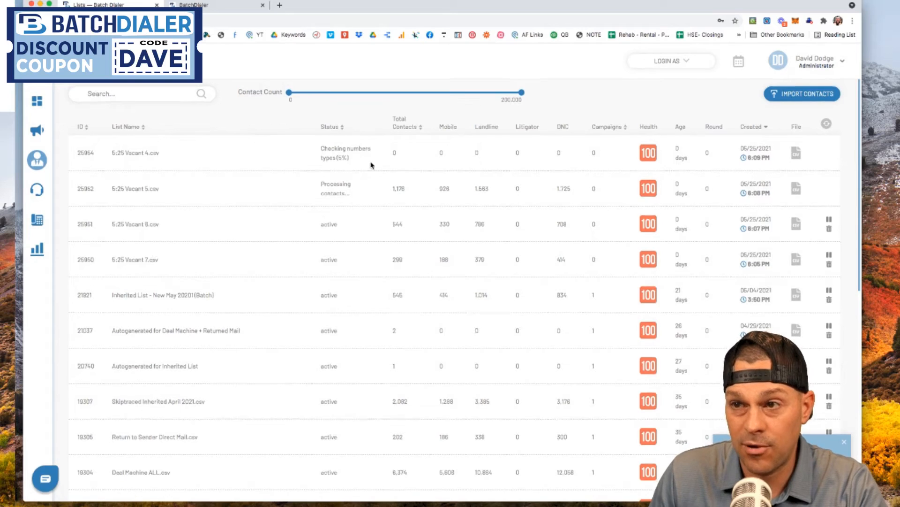
- Start another contact import, upload the file 5:25 Vacant 3.csv and dismiss the Add Custom Field dialog
click(797, 94)
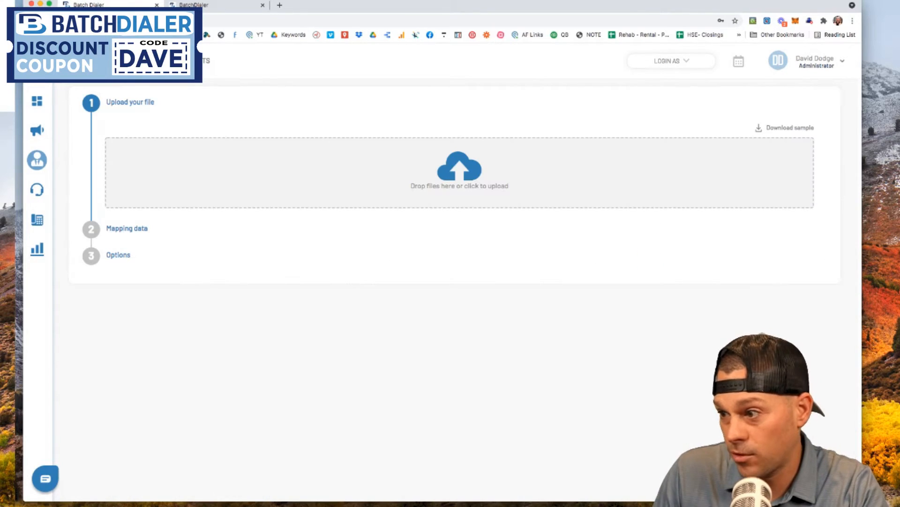
drag(476, 214, 412, 179)
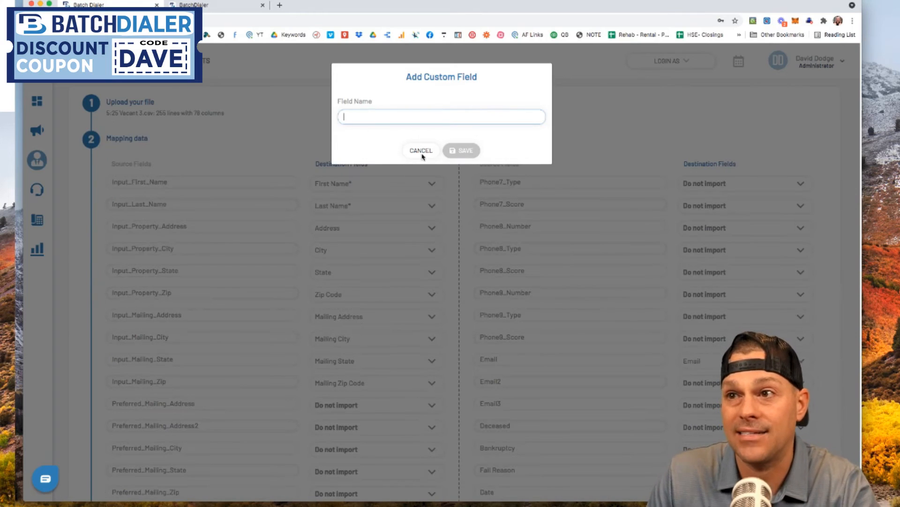
click(422, 155)
- Review how the address, phone and email columns of 5:25 Vacant 3.csv map to destination fields, and accept the mapping
scroll(278, 220, down, 10)
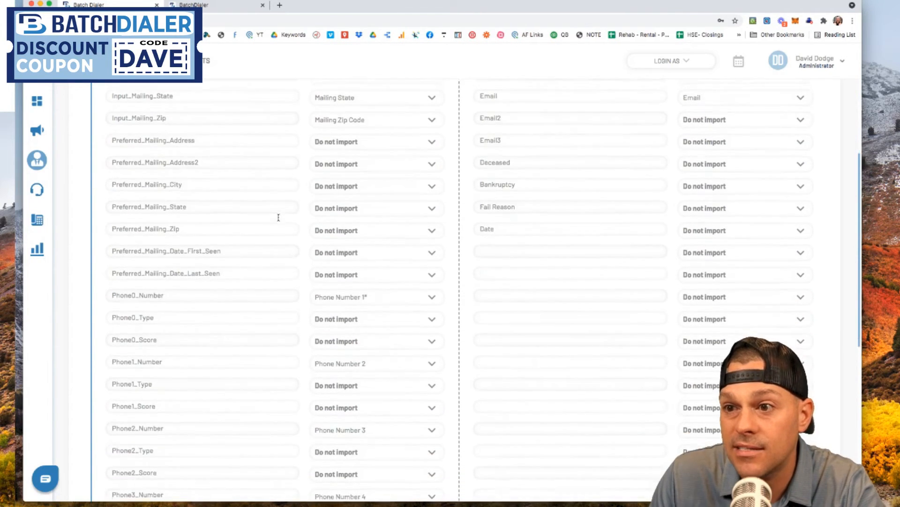
scroll(280, 220, up, 10)
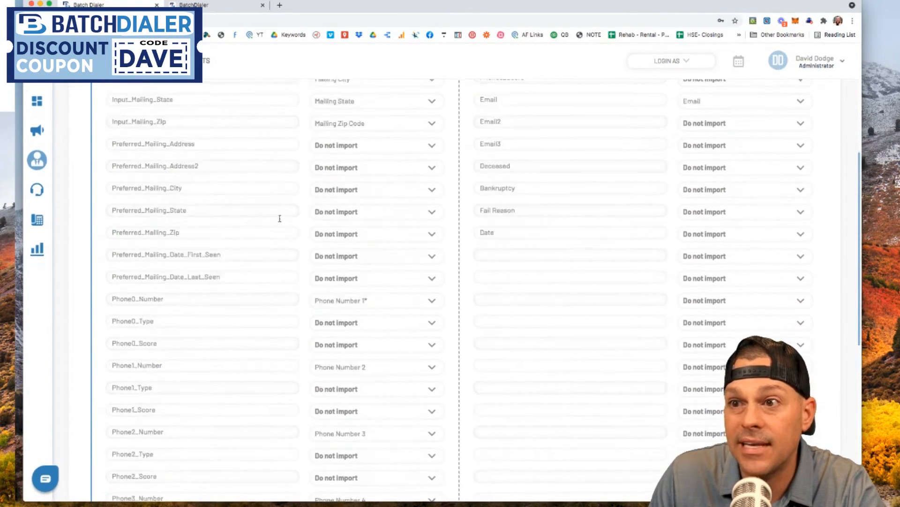
scroll(279, 221, down, 10)
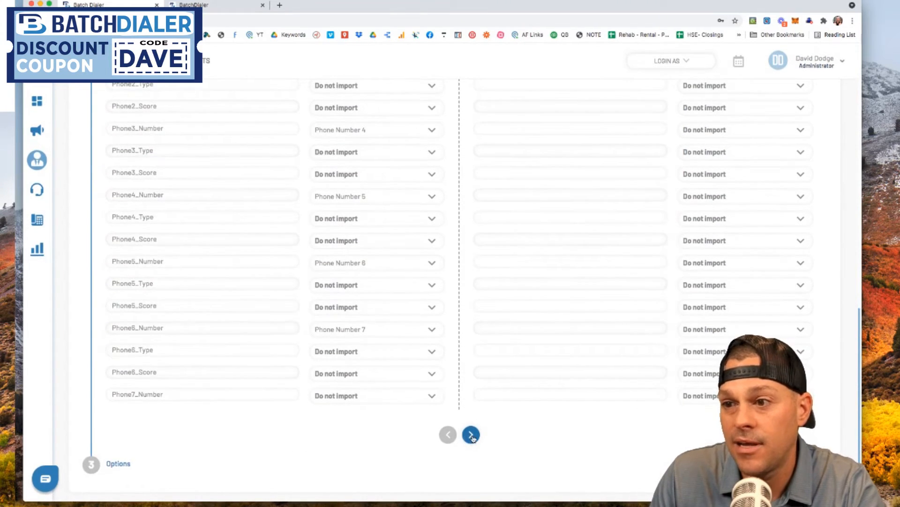
click(471, 432)
- Submit the 5:25 Vacant 3.csv import with Scrub Company DNC enabled and return to the contact lists
click(107, 326)
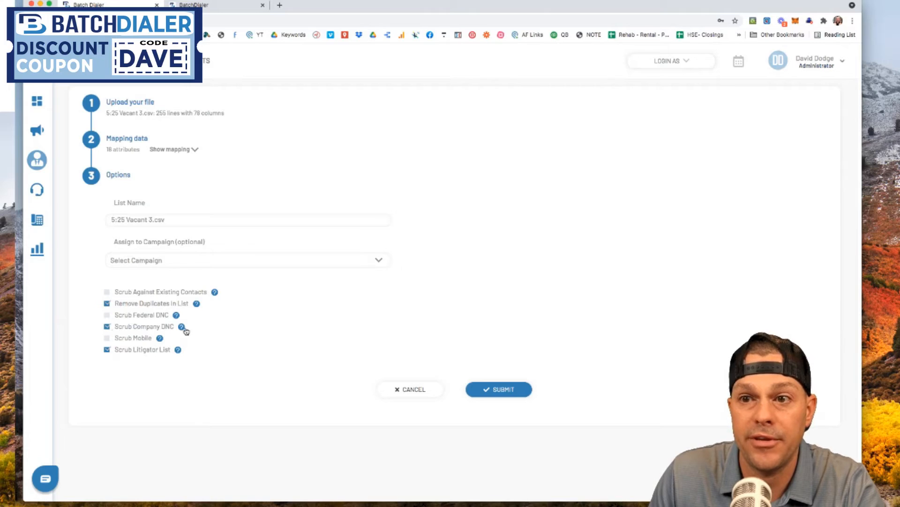
click(474, 388)
mouse_move(49, 195)
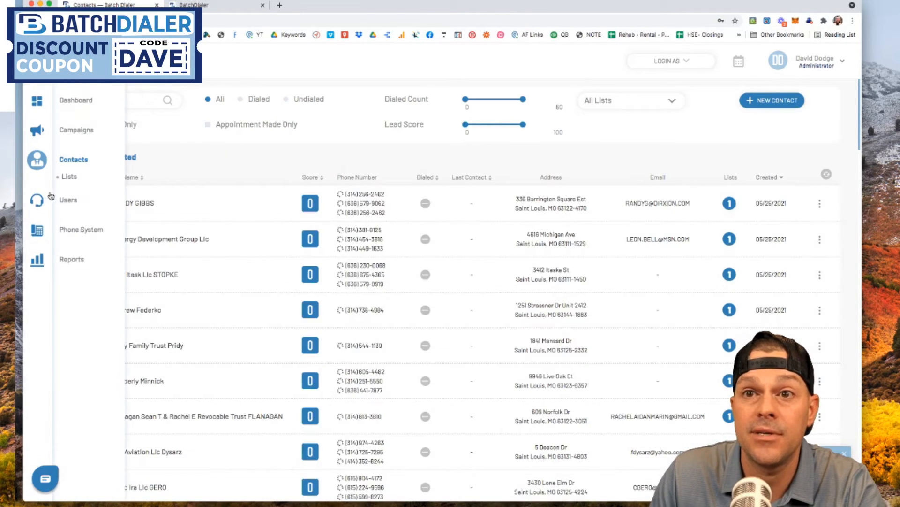
click(69, 177)
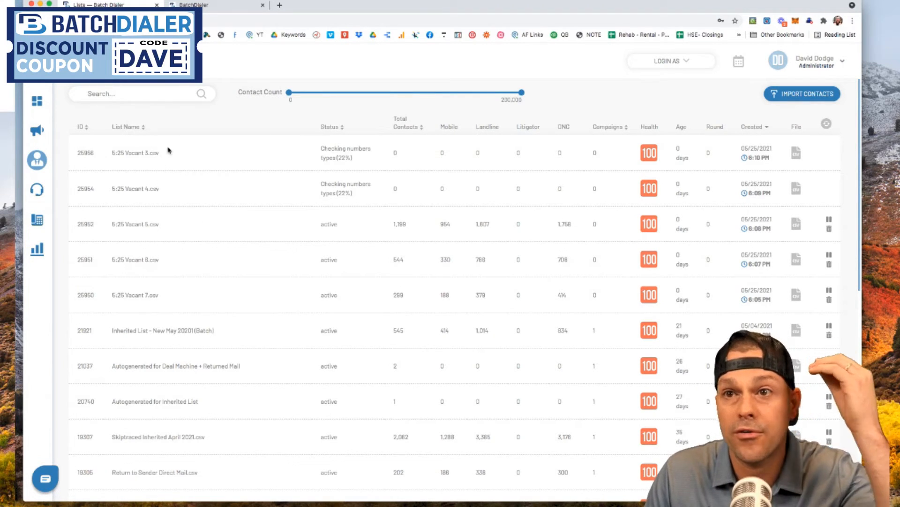
- Start a new contact import with the file 5:25 Vacant 2.csv and dismiss the Add Custom Field dialog
click(819, 95)
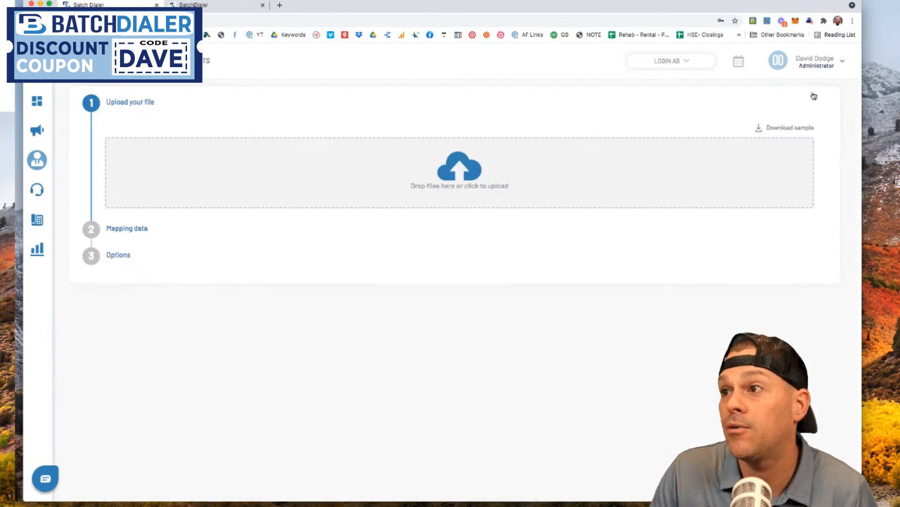
drag(896, 462, 444, 184)
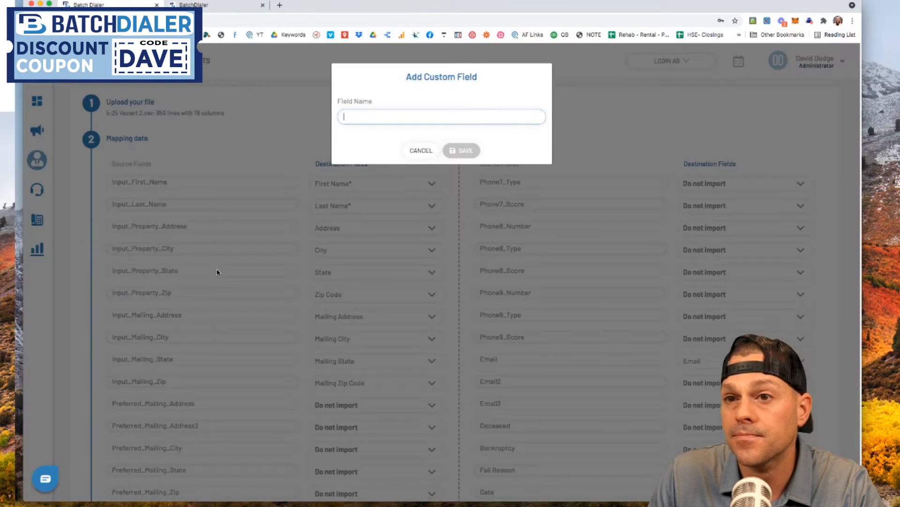
click(421, 150)
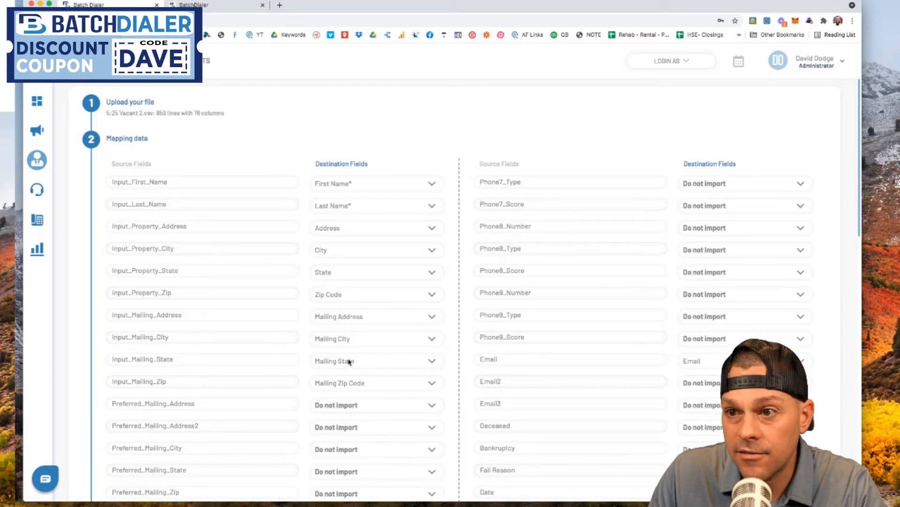
- Check how the source columns of 5:25 Vacant 2.csv map to destination fields, and accept the mapping unchanged
scroll(354, 298, down, 1)
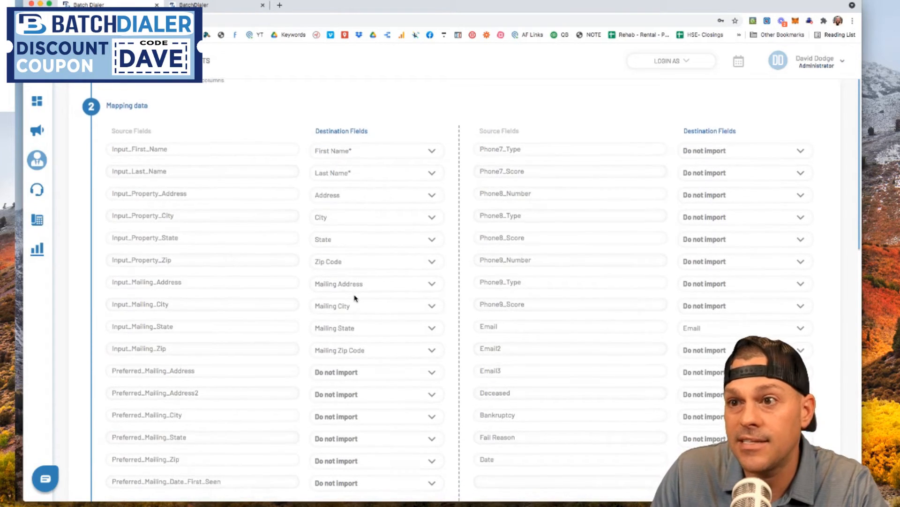
scroll(354, 298, down, 1)
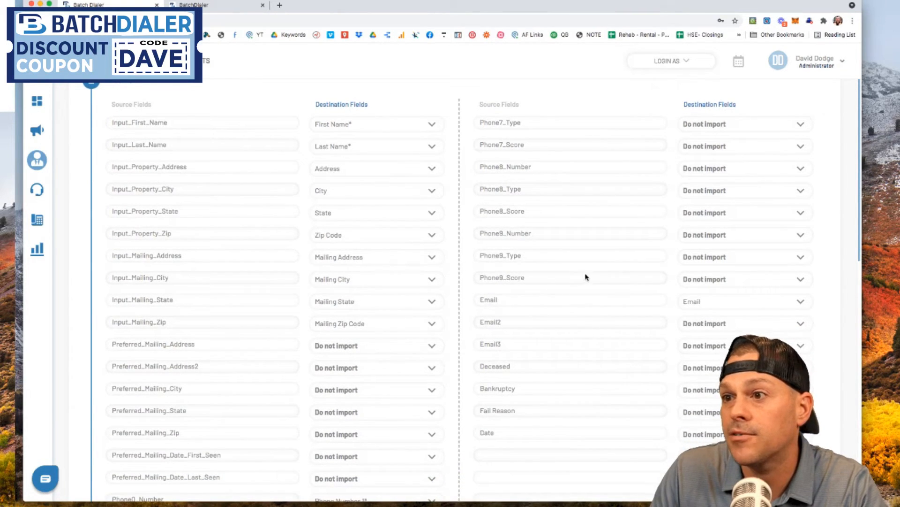
scroll(216, 284, down, 15)
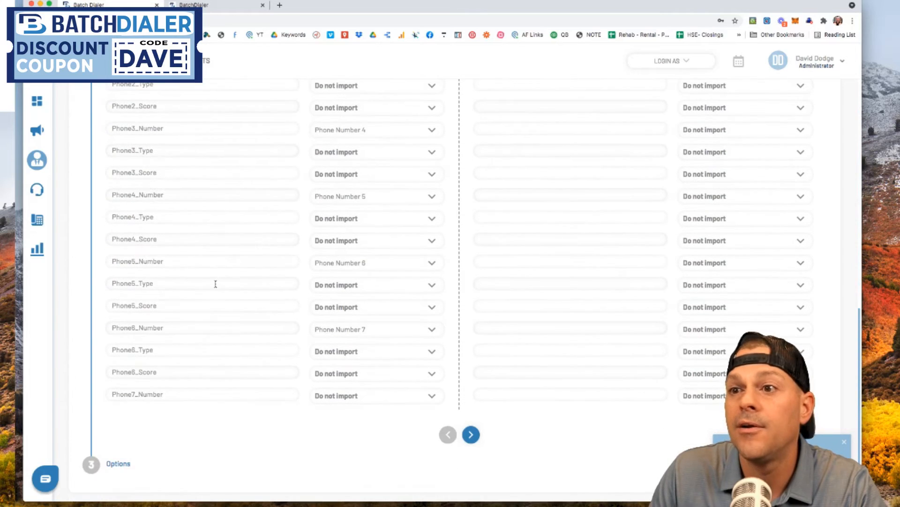
click(471, 435)
- Enable Scrub Company DNC for the 5:25 Vacant 2.csv import, submit it and go back to the contact lists
click(106, 327)
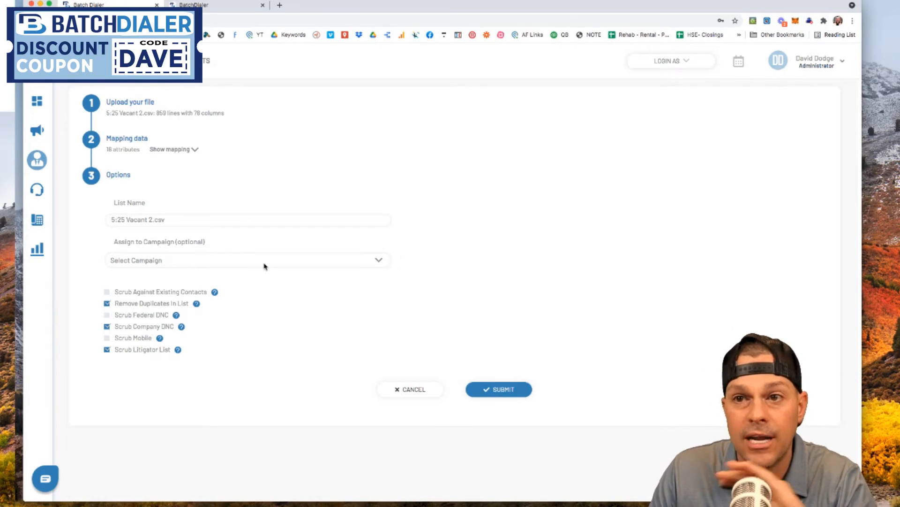
click(494, 389)
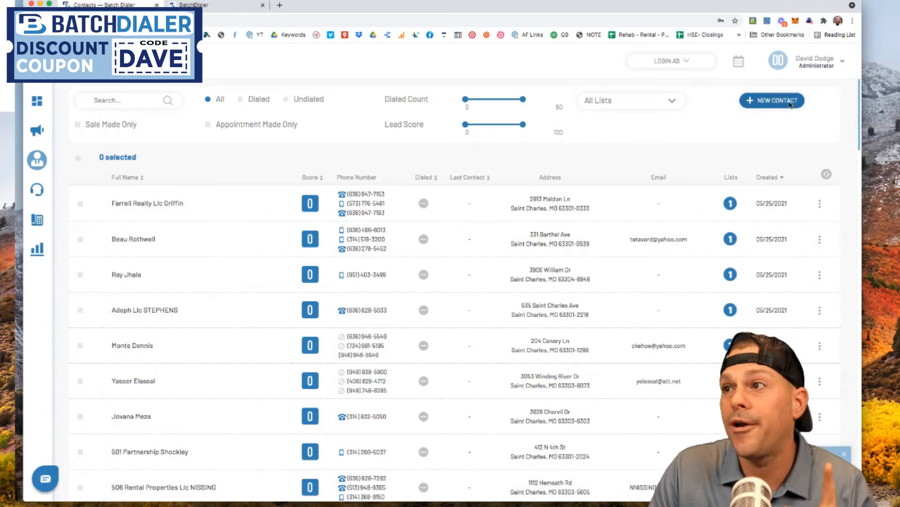
mouse_move(47, 163)
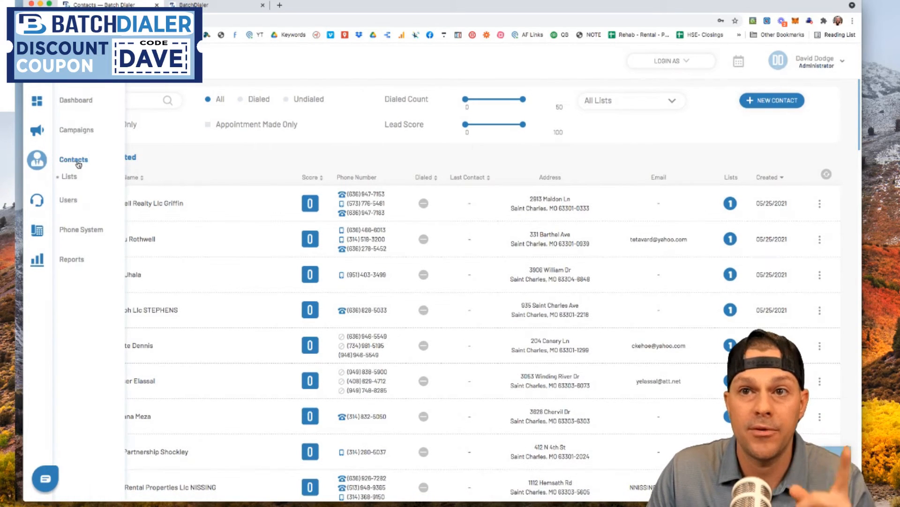
click(68, 176)
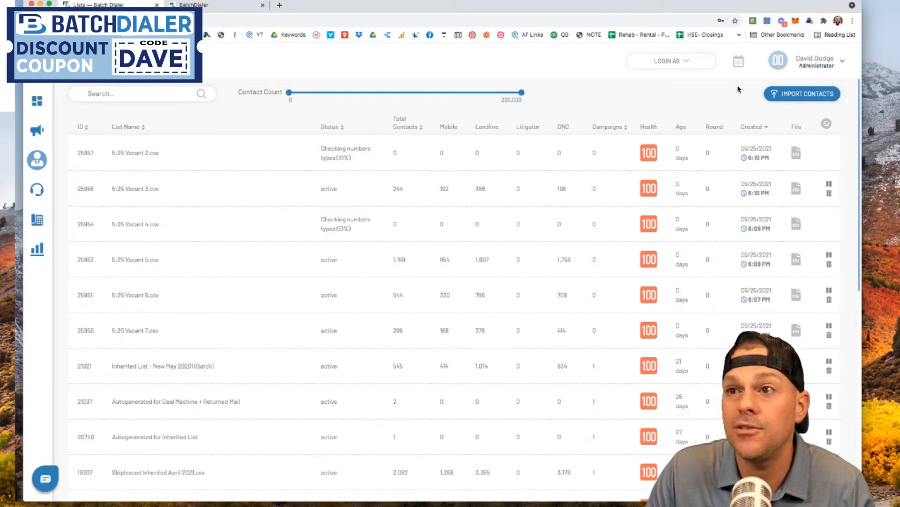
- Start a new contact import with the file 5:25 Vacant 1.csv and dismiss the Add Custom Field dialog
click(823, 96)
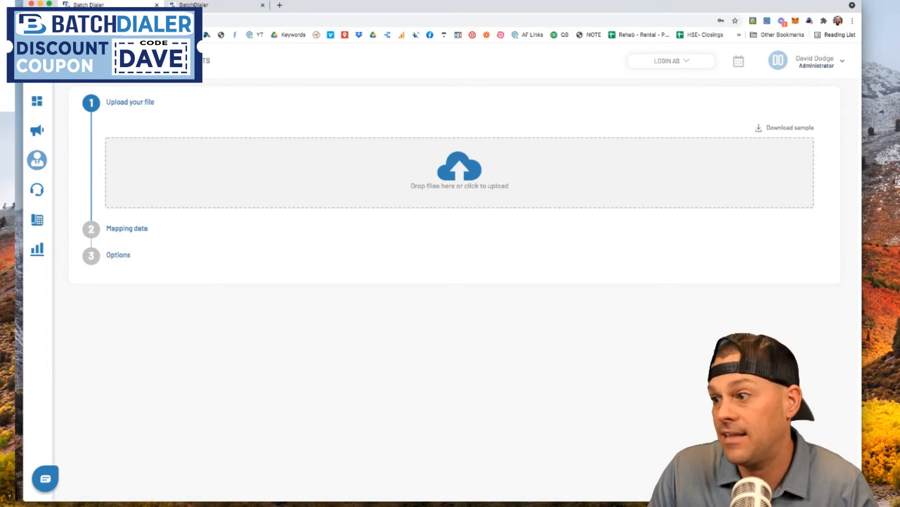
drag(468, 203, 400, 176)
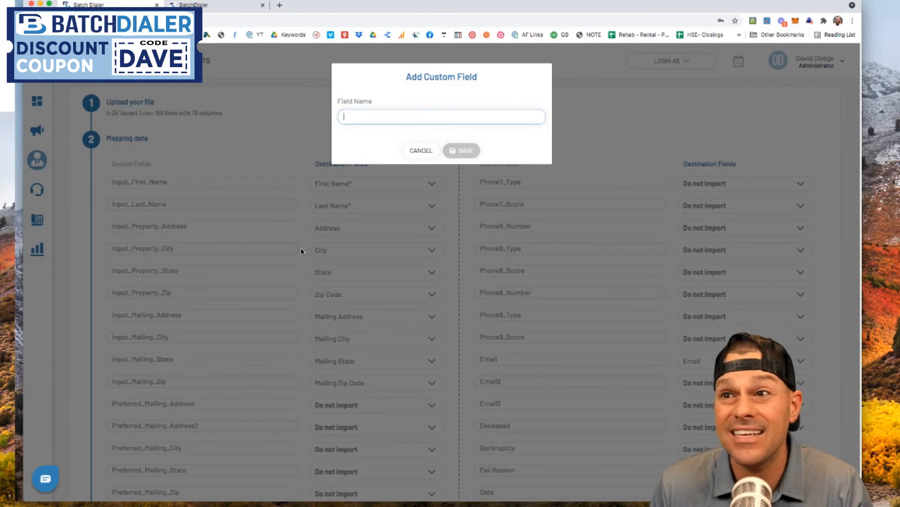
click(421, 151)
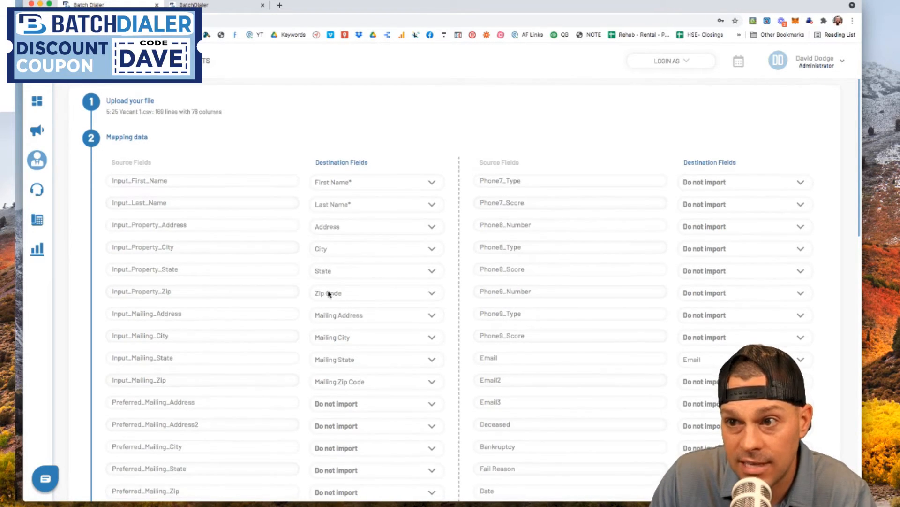
- Review the mapping of 5:25 Vacant 1.csv, leaving the Preferred_Mailing columns as Do not import, and accept it
scroll(329, 293, down, 3)
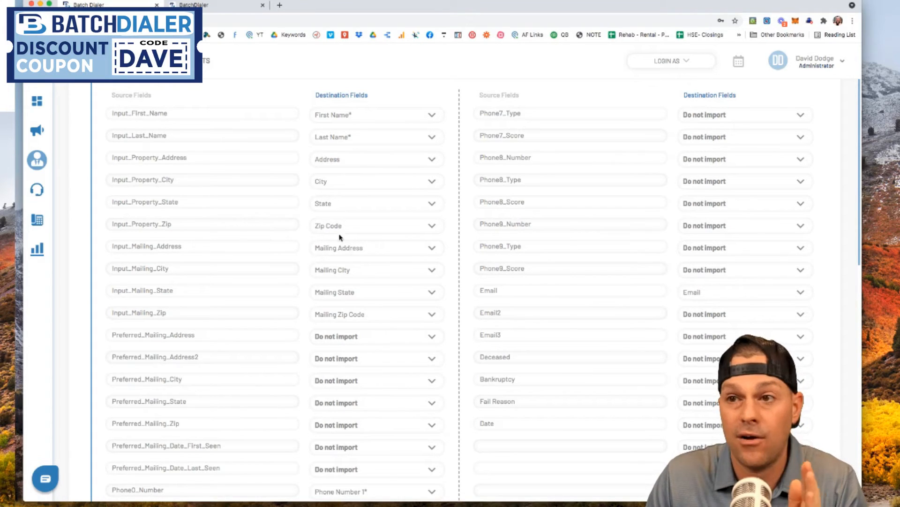
click(361, 337)
scroll(366, 406, down, 3)
scroll(365, 407, up, 3)
click(346, 369)
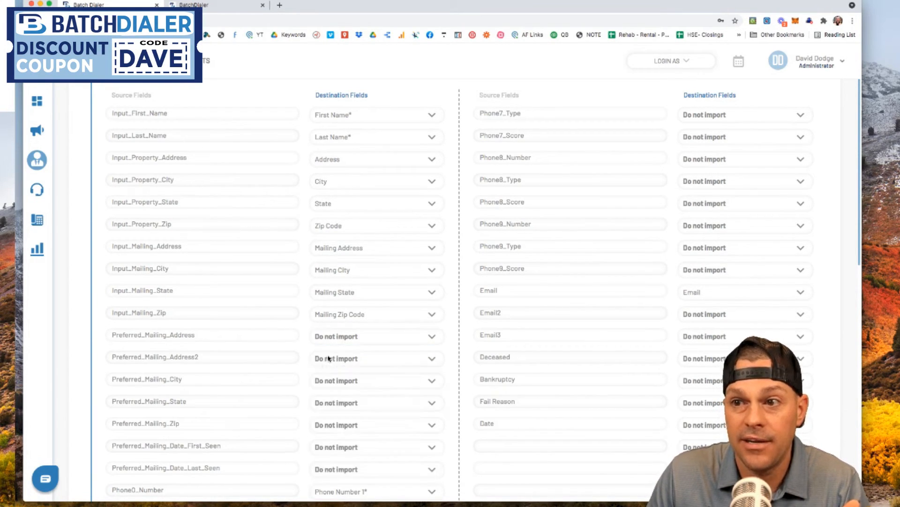
click(356, 336)
click(328, 338)
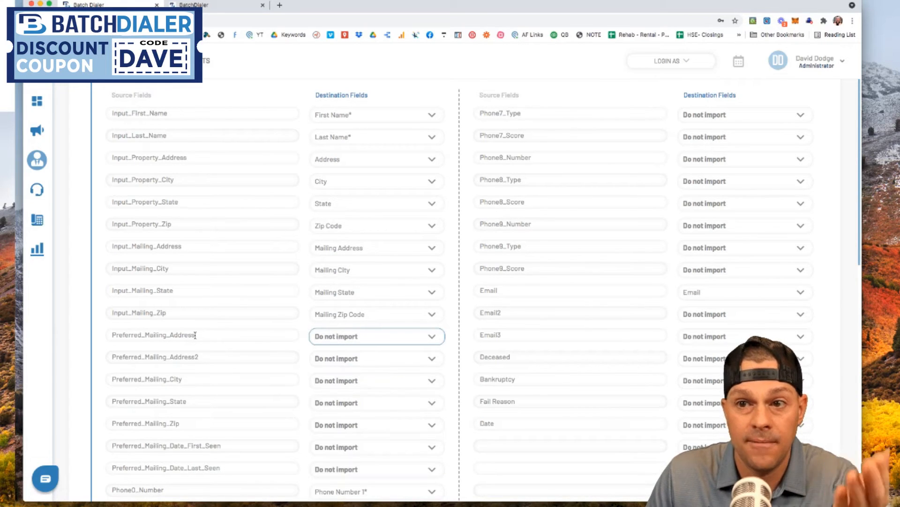
click(287, 336)
scroll(289, 339, down, 1)
click(97, 319)
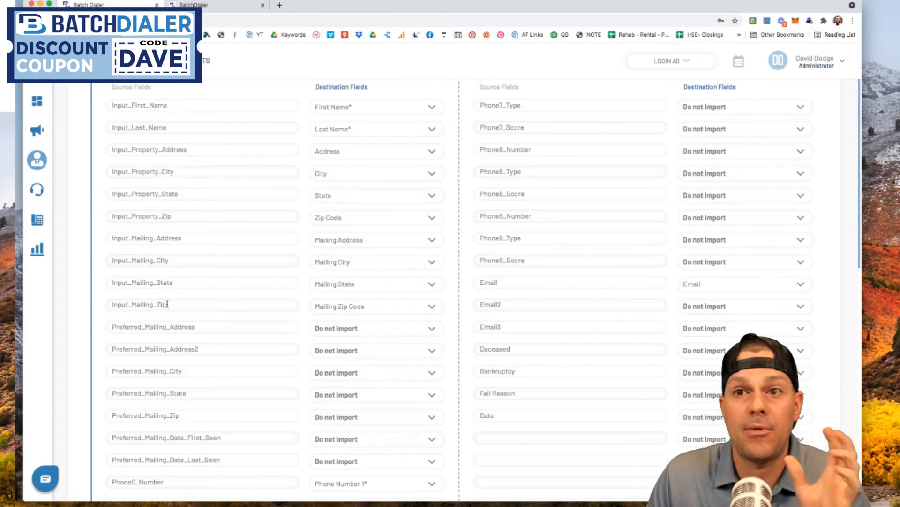
scroll(374, 271, down, 10)
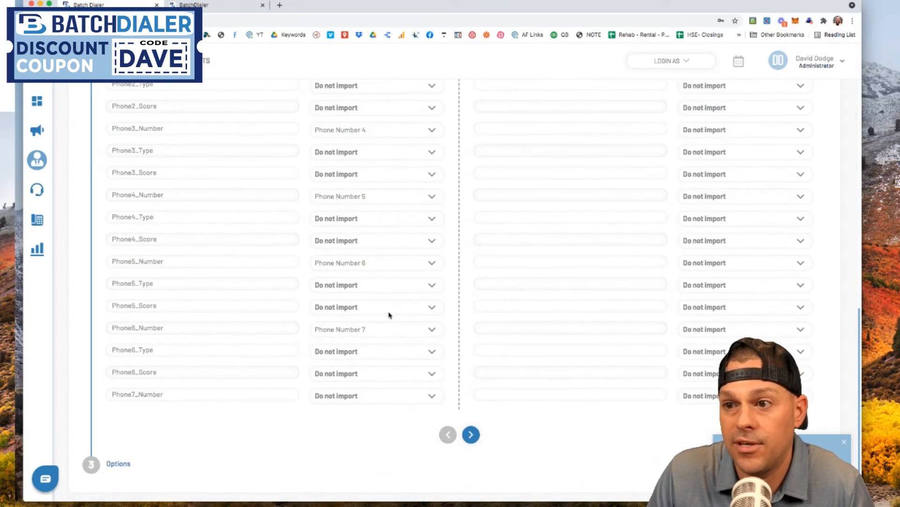
click(471, 434)
- Submit the 5:25 Vacant 1.csv import with Scrub Company DNC enabled and return to the contact lists
click(108, 327)
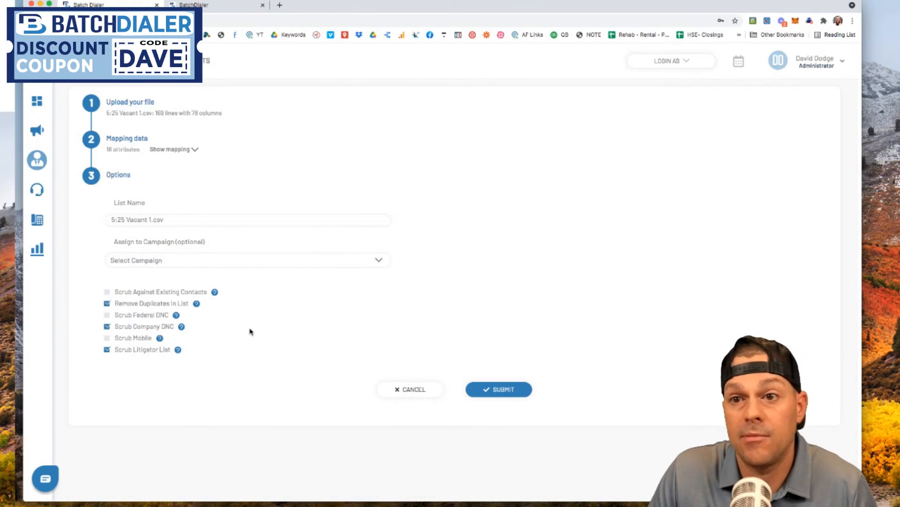
click(489, 389)
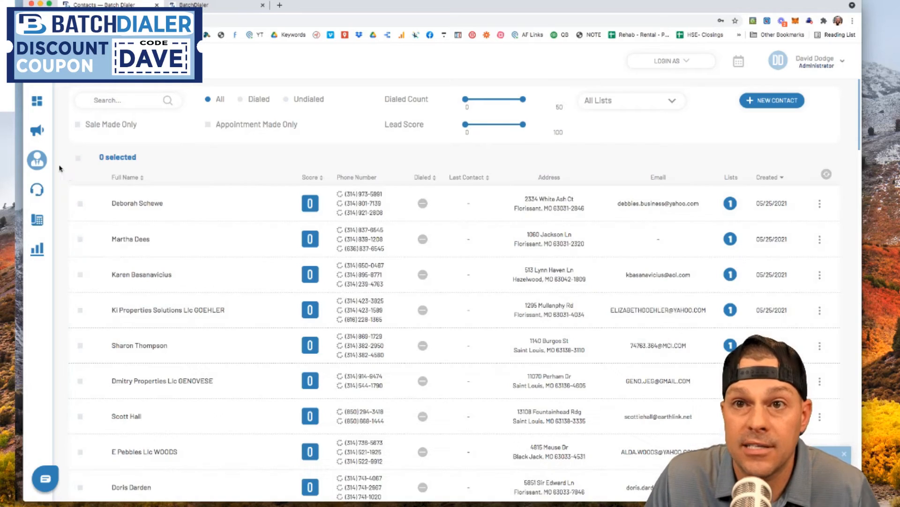
click(66, 178)
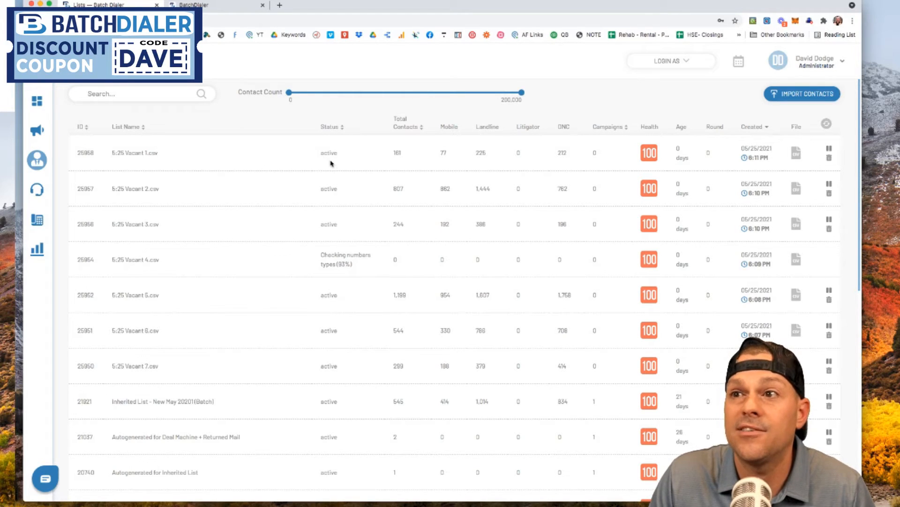
- Compare the total contacts of the imported 5:25 Vacant lists and check the processing status of 5:25 Vacant 4.csv
drag(415, 154, 381, 155)
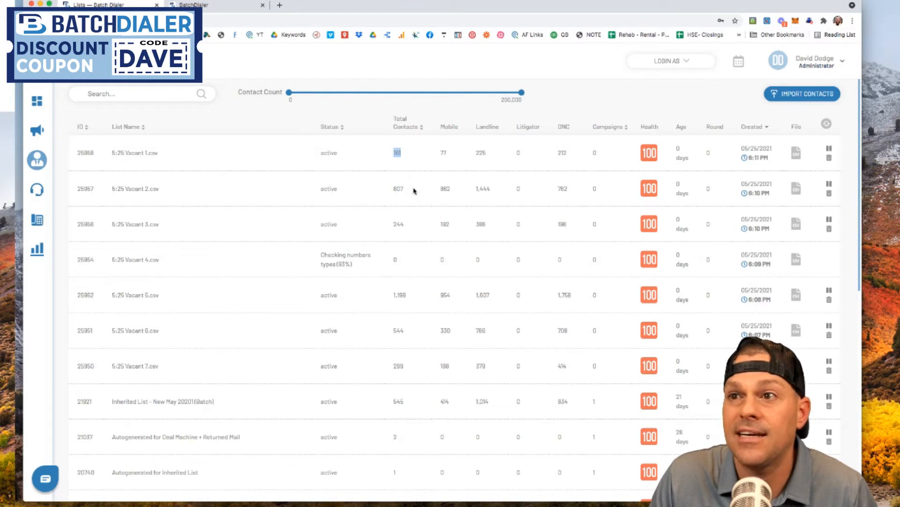
drag(413, 190, 388, 189)
drag(410, 224, 393, 224)
drag(410, 295, 382, 299)
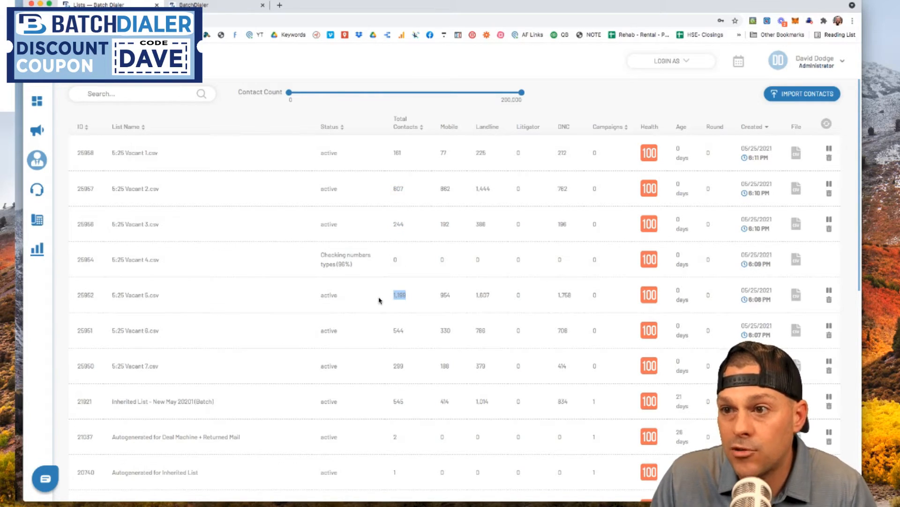
drag(409, 331, 383, 331)
drag(411, 371, 382, 369)
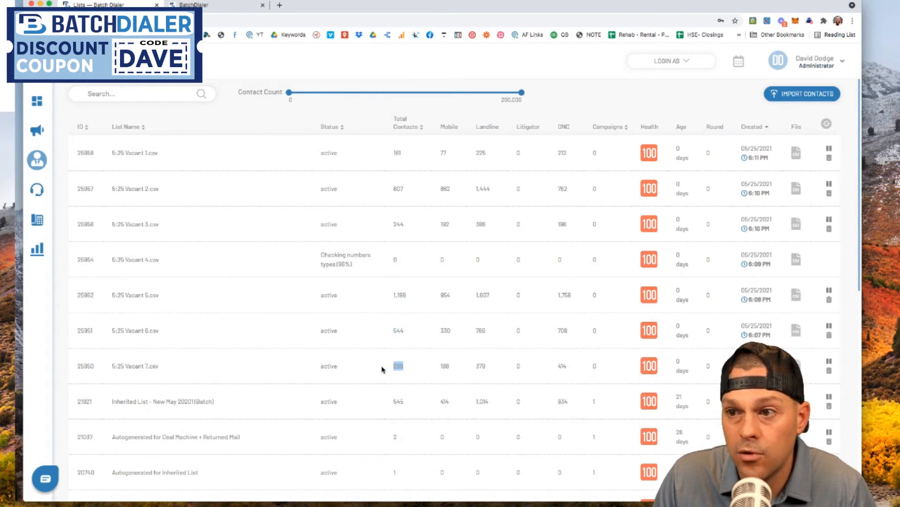
click(302, 261)
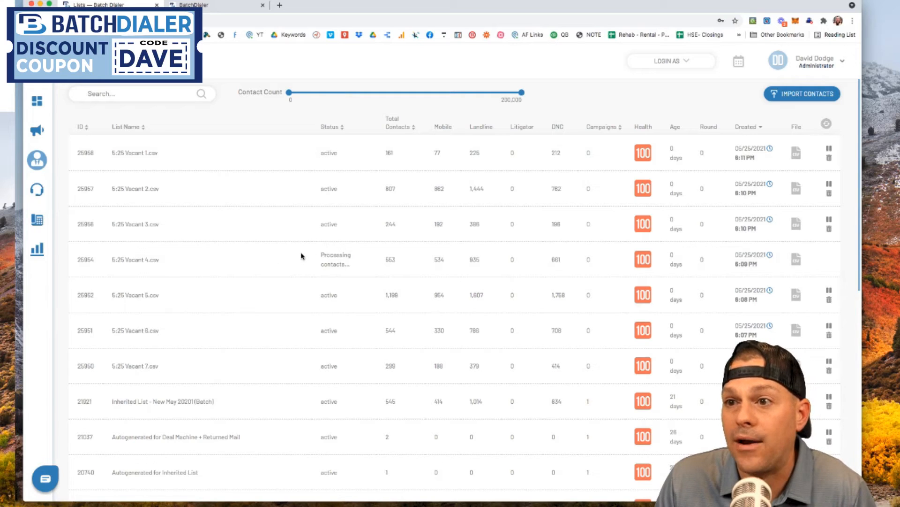
double_click(390, 294)
click(306, 290)
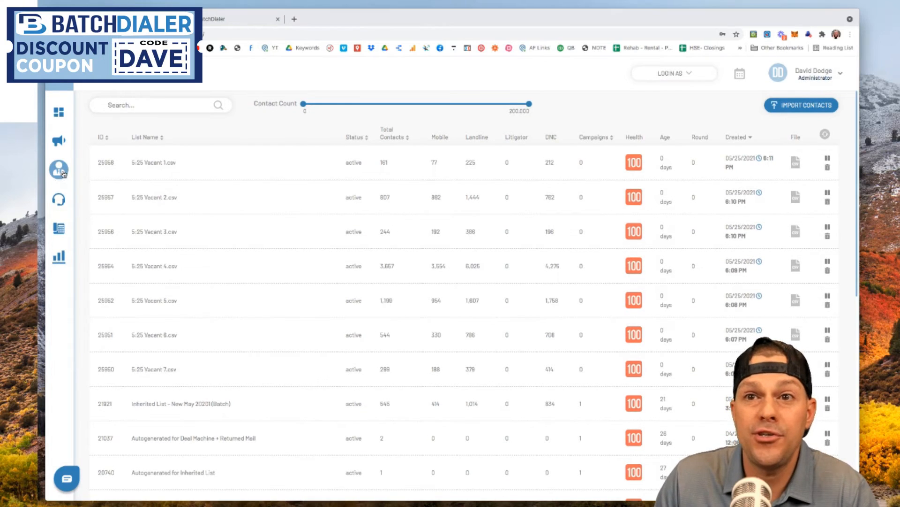
- Open the campaigns overview and look through the existing campaigns
mouse_move(89, 173)
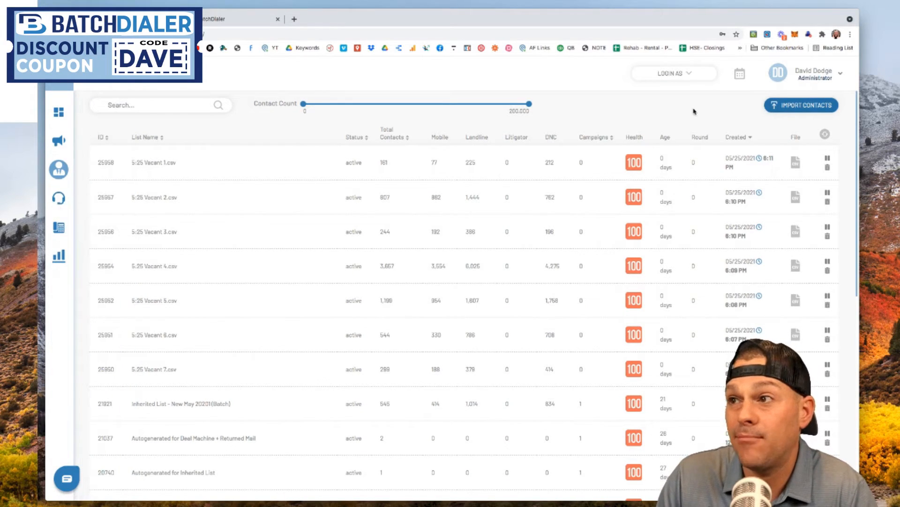
mouse_move(71, 190)
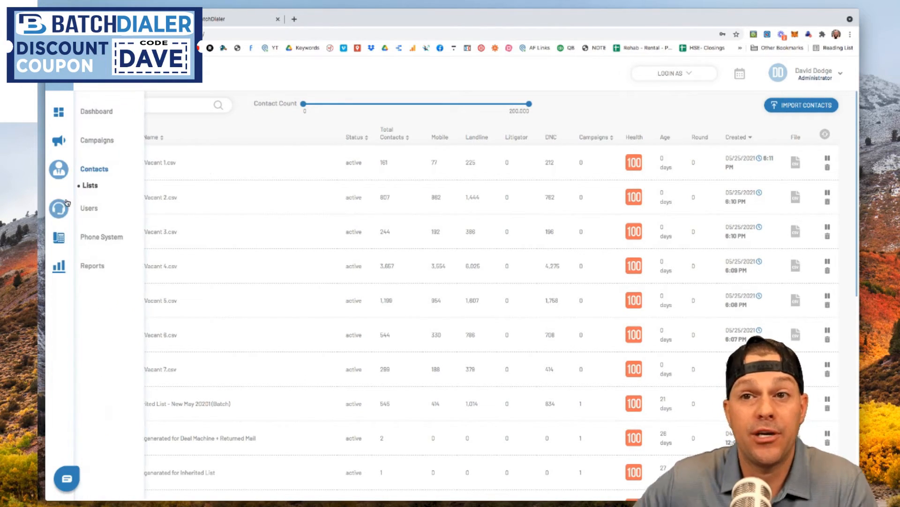
click(92, 141)
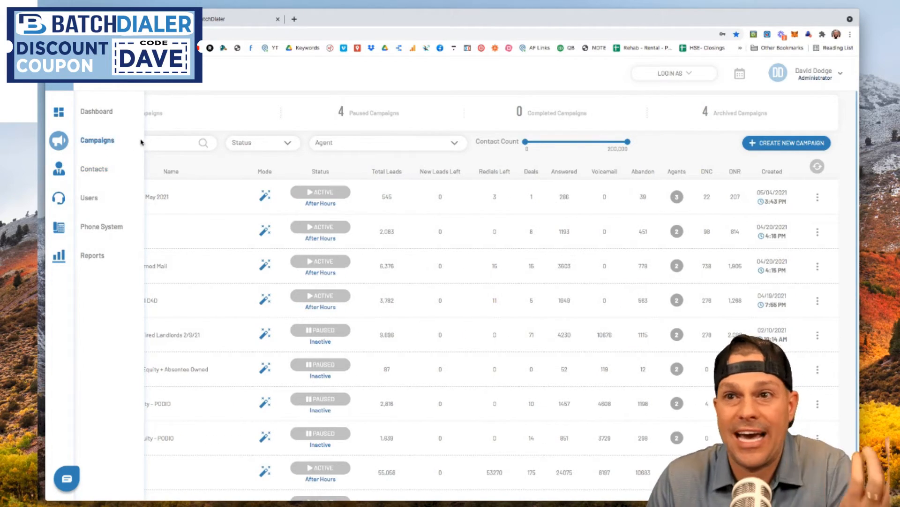
scroll(212, 181, down, 1)
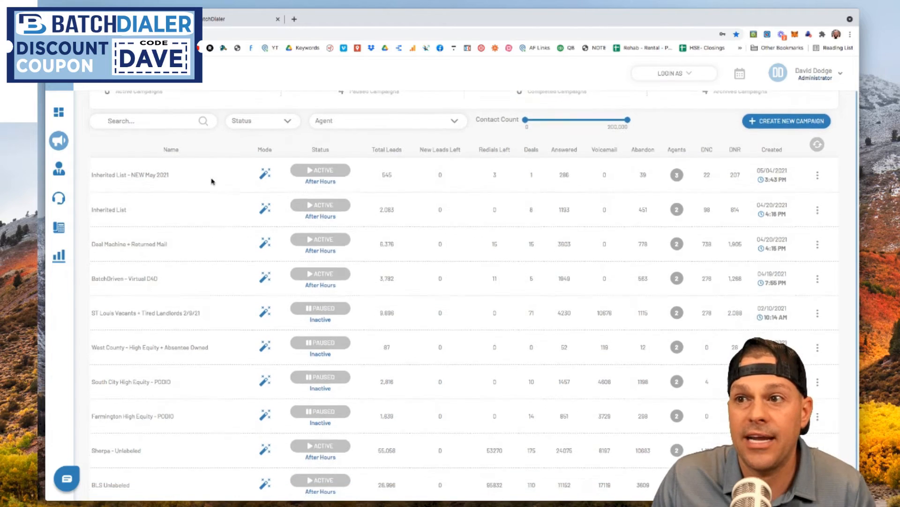
scroll(211, 184, up, 1)
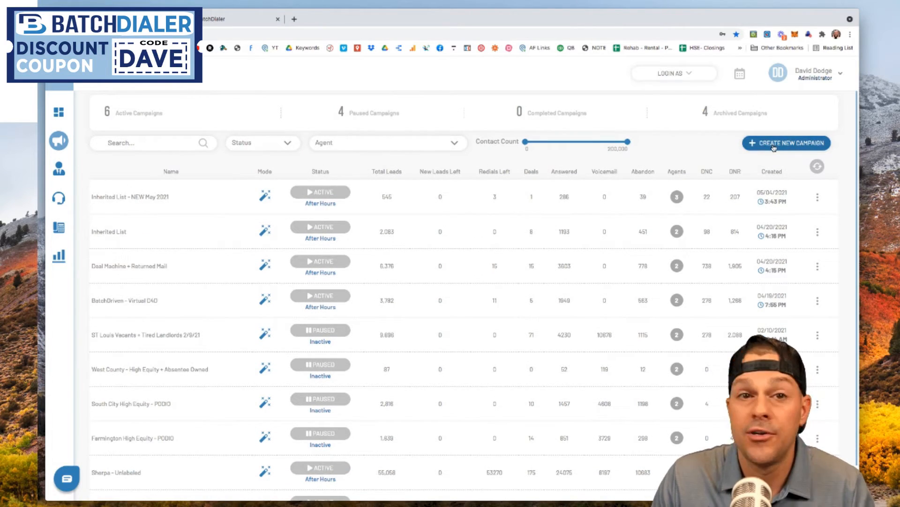
mouse_move(66, 144)
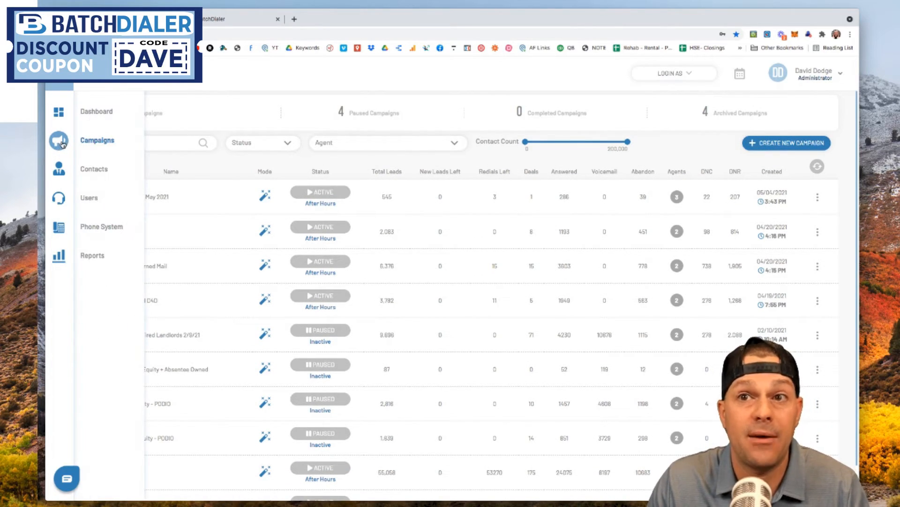
- Create a new campaign and name it "Vacants - 5/25/21"
click(784, 147)
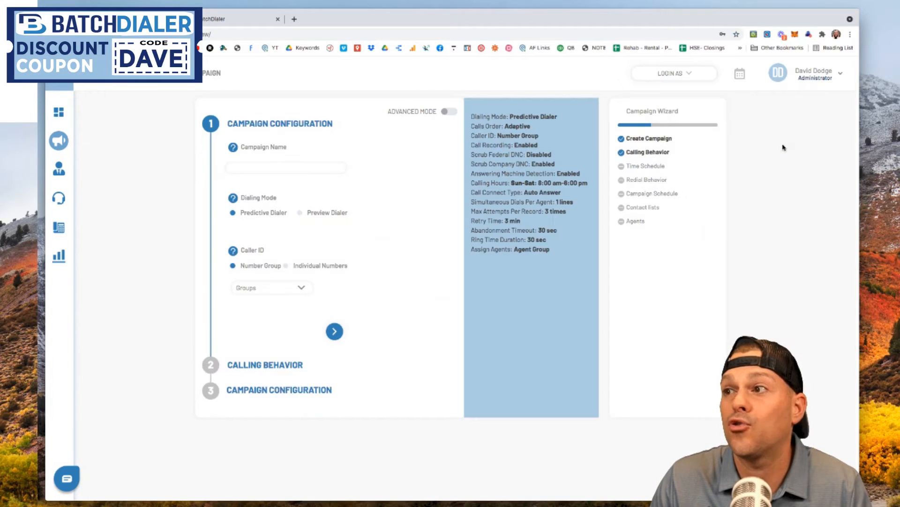
click(254, 170)
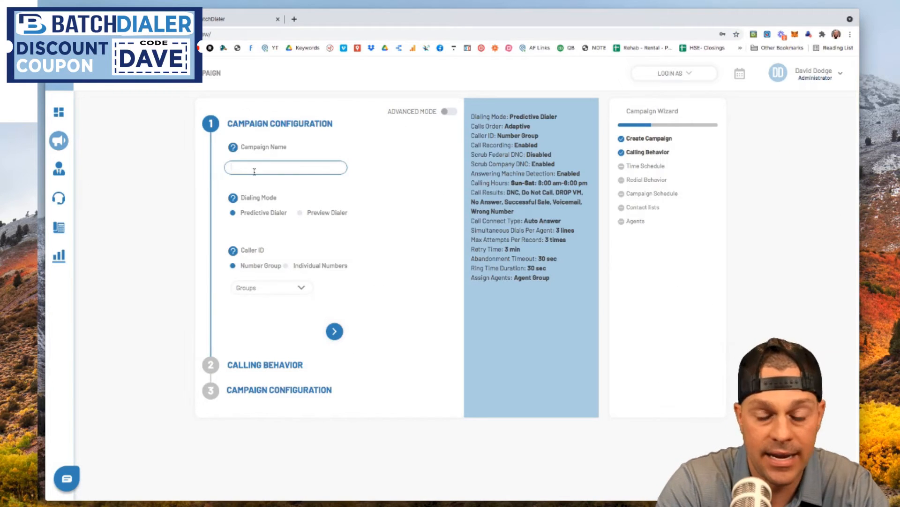
text(Vacants)
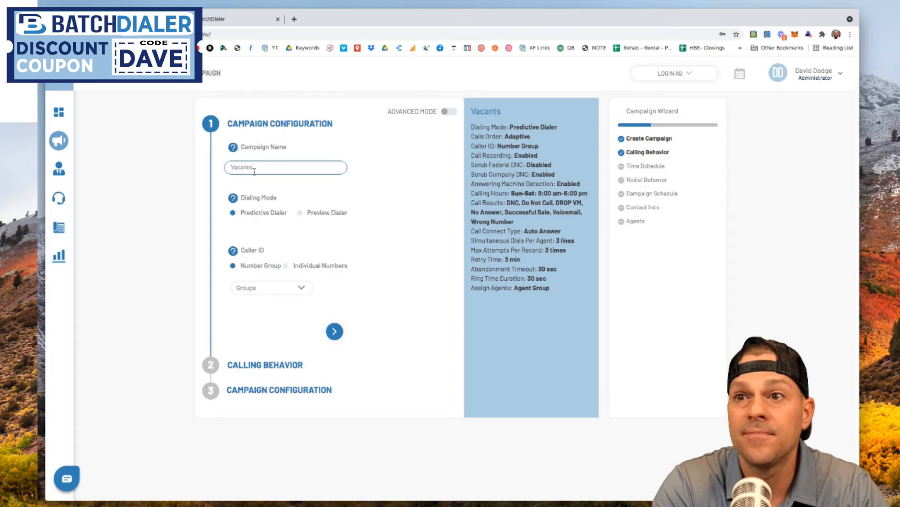
text( - West County)
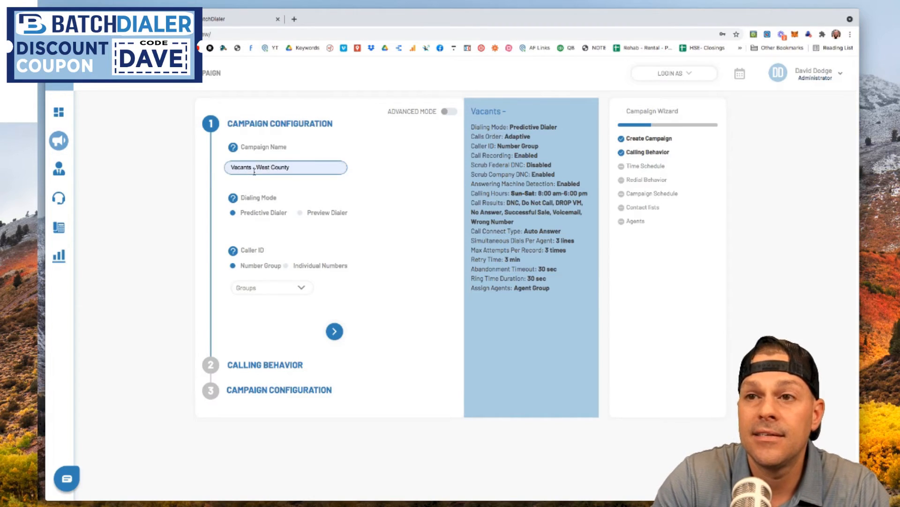
double_click(230, 169)
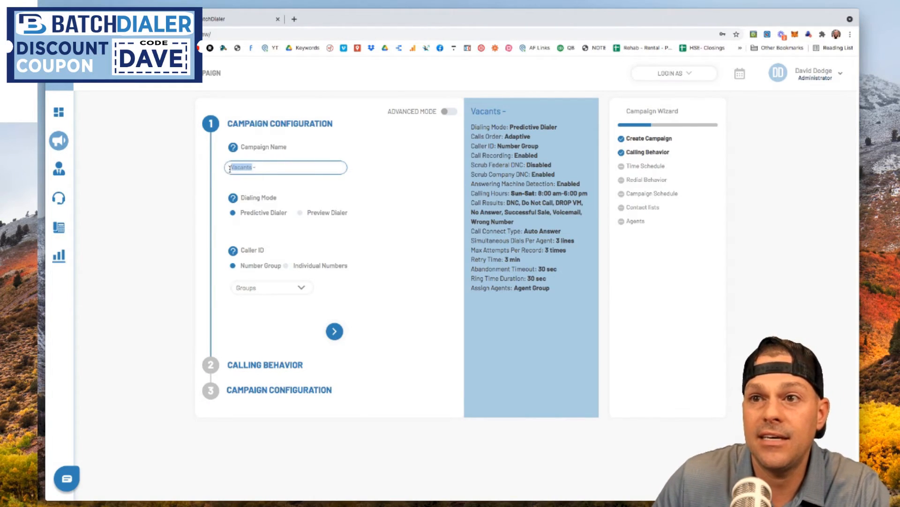
key(Right)
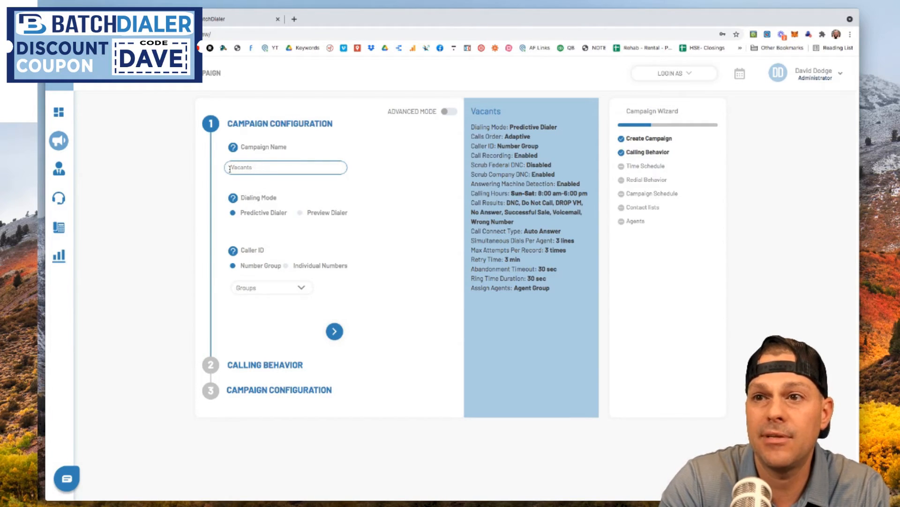
text(-)
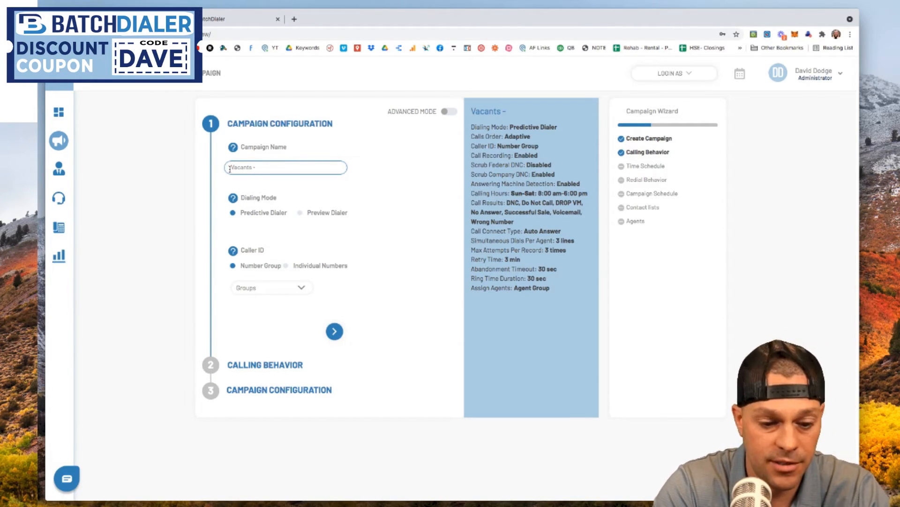
text( 5/25/21)
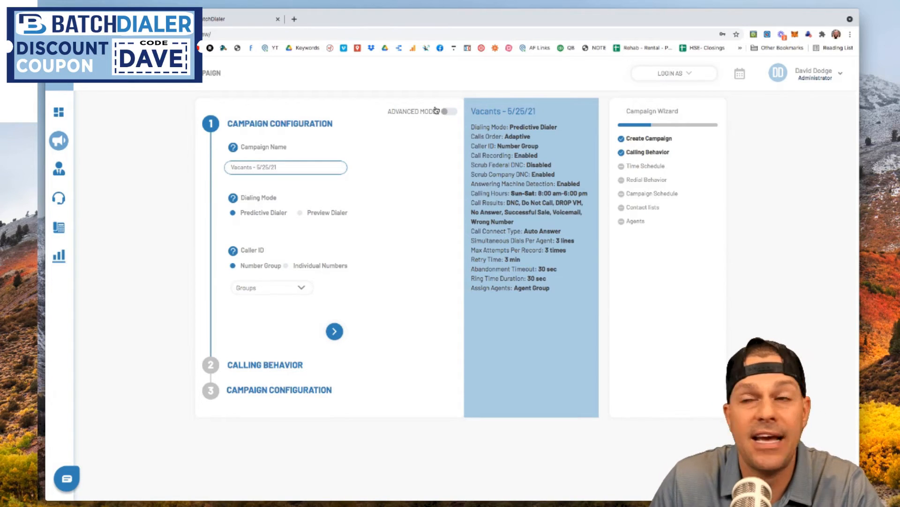
- Enable Advanced Mode for the campaign and review the Dialing Mode and Calls Order settings
click(449, 112)
click(450, 112)
click(450, 112)
click(449, 112)
click(449, 112)
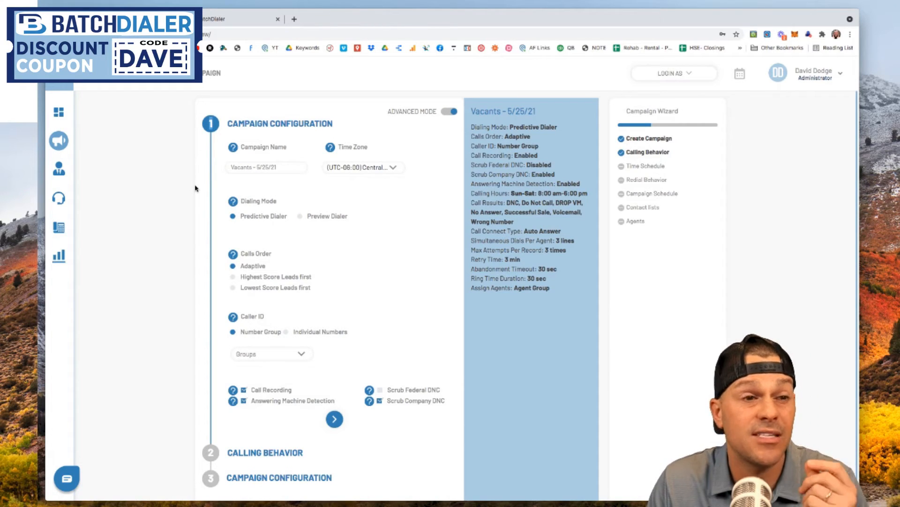
scroll(190, 187, down, 1)
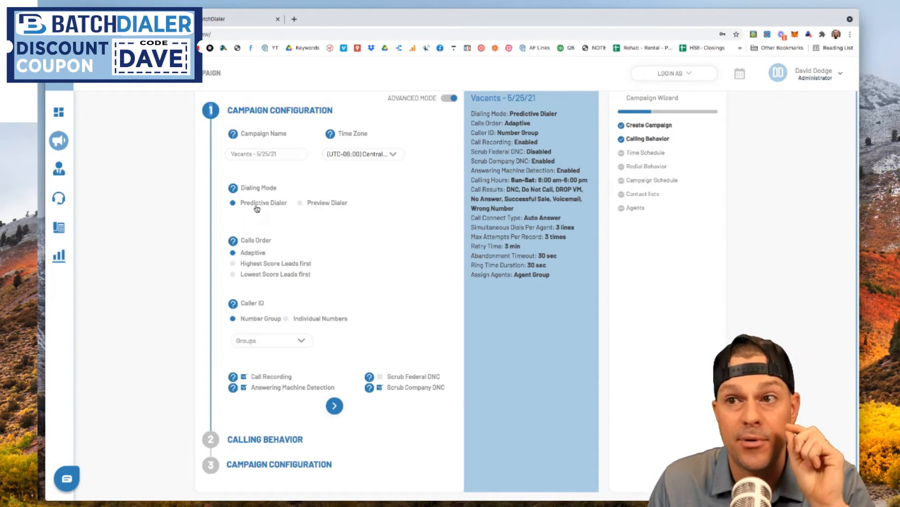
mouse_move(235, 193)
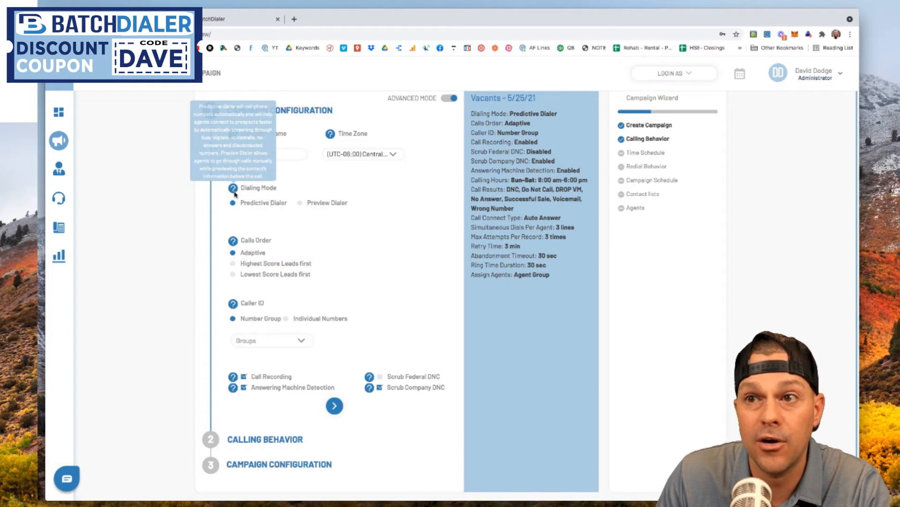
mouse_move(235, 242)
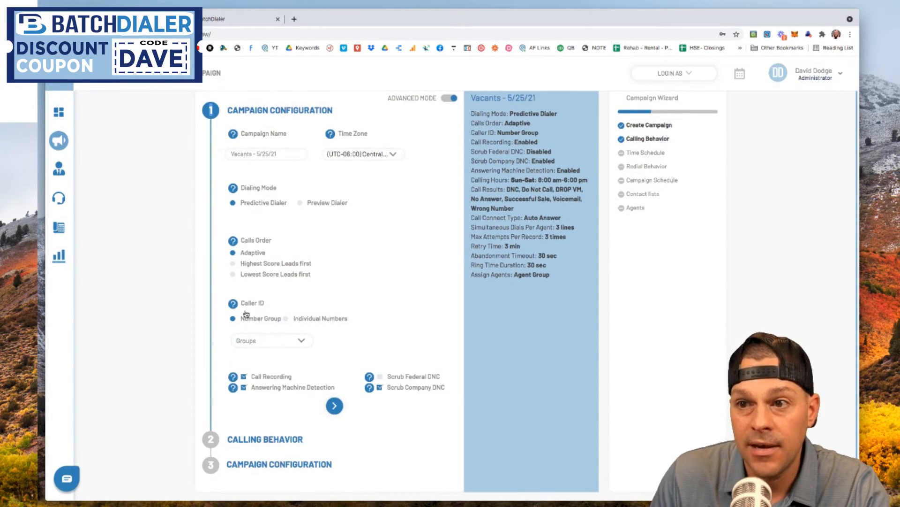
- Set the campaign's Caller ID to Individual Numbers and select the available 314 area-code numbers as caller numbers
click(287, 320)
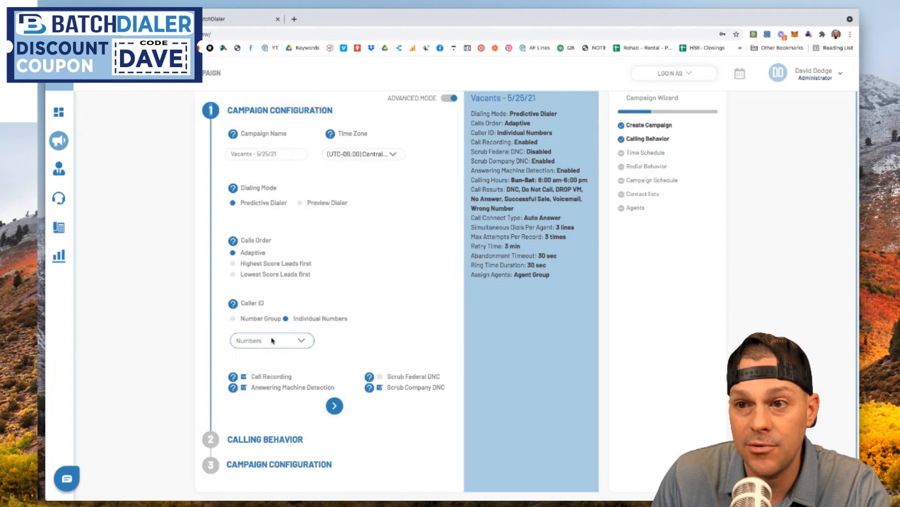
click(278, 335)
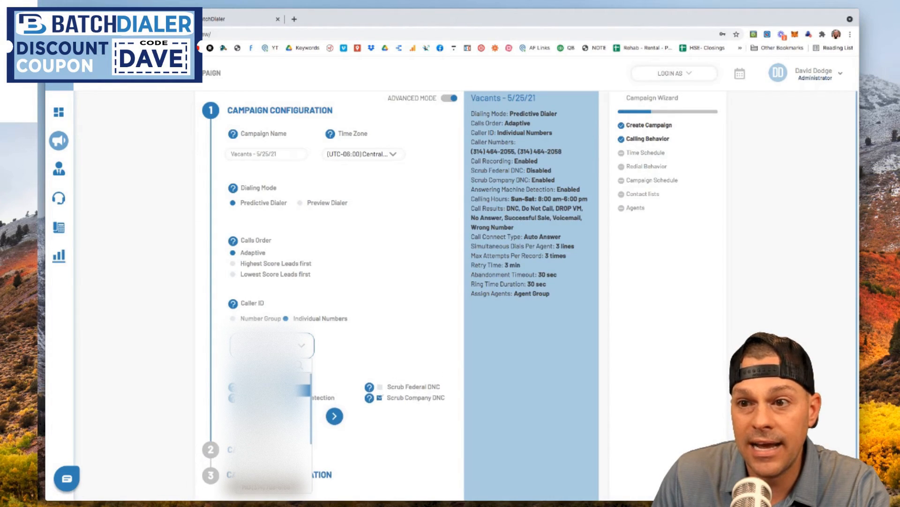
click(266, 383)
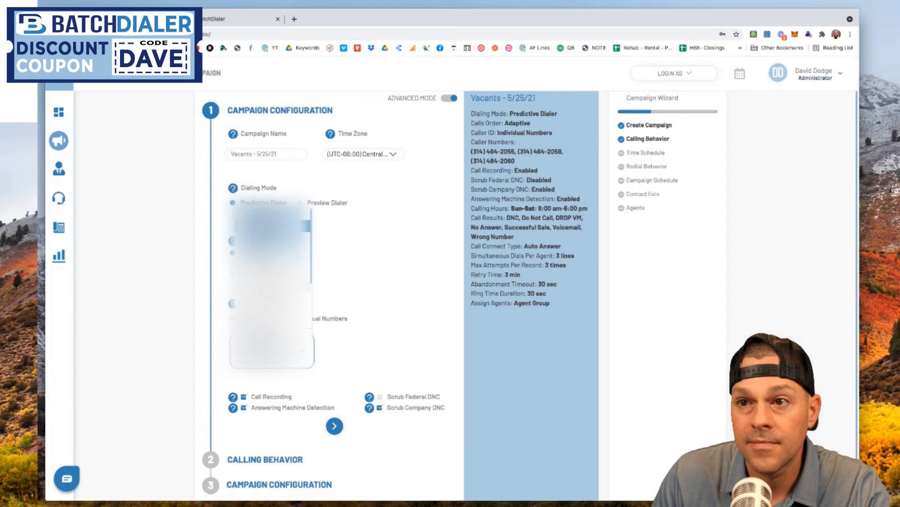
click(272, 226)
click(273, 226)
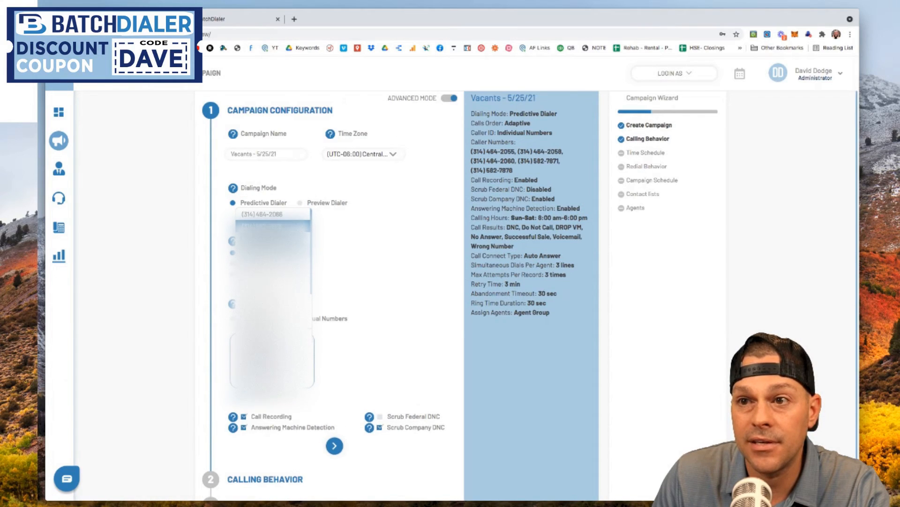
click(273, 226)
click(273, 226)
click(273, 226)
click(267, 229)
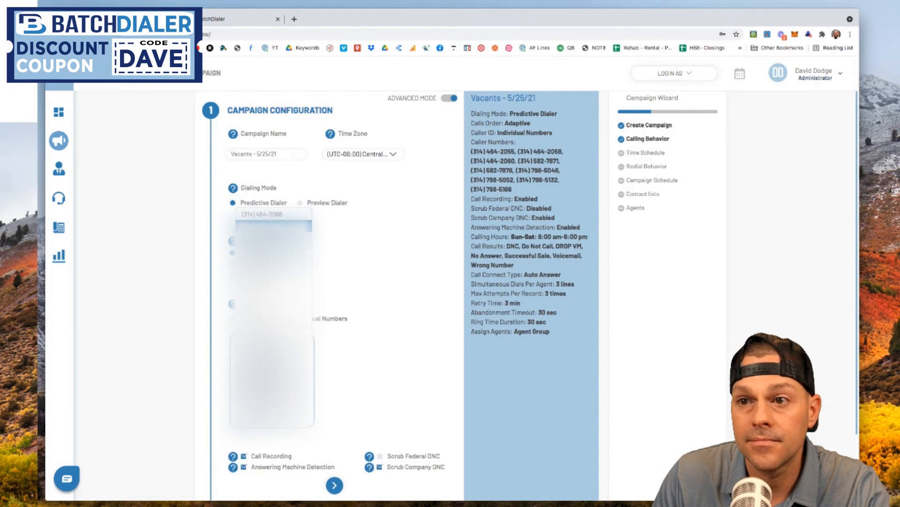
click(268, 230)
click(268, 230)
click(268, 229)
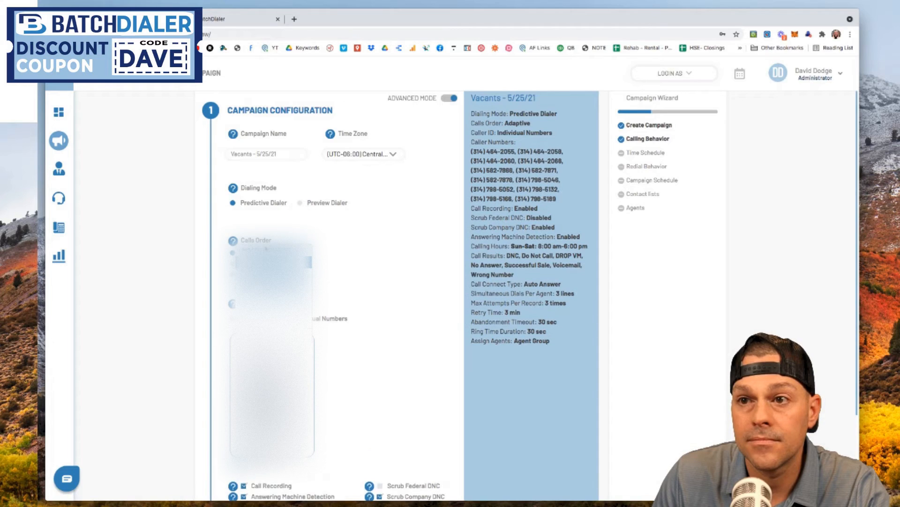
click(266, 254)
click(268, 278)
click(267, 291)
click(268, 303)
click(268, 315)
click(267, 322)
click(268, 323)
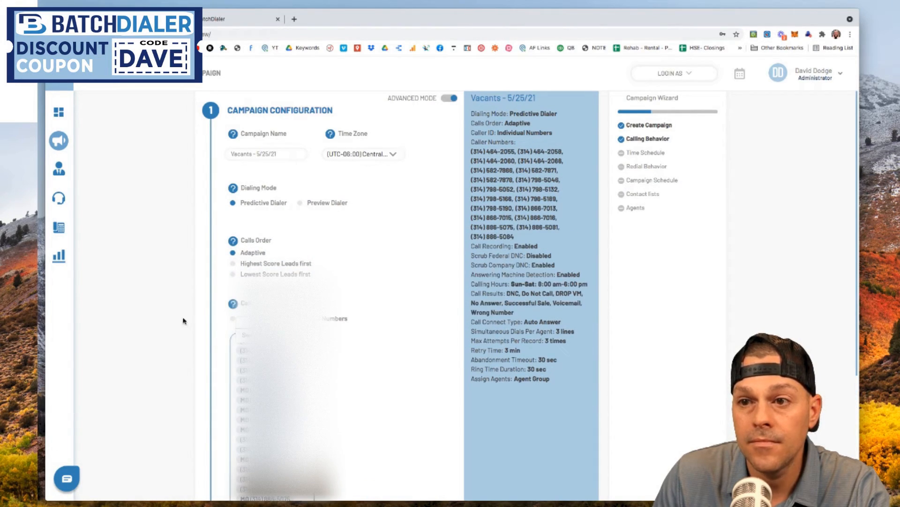
scroll(185, 322, down, 3)
click(187, 324)
scroll(141, 259, down, 2)
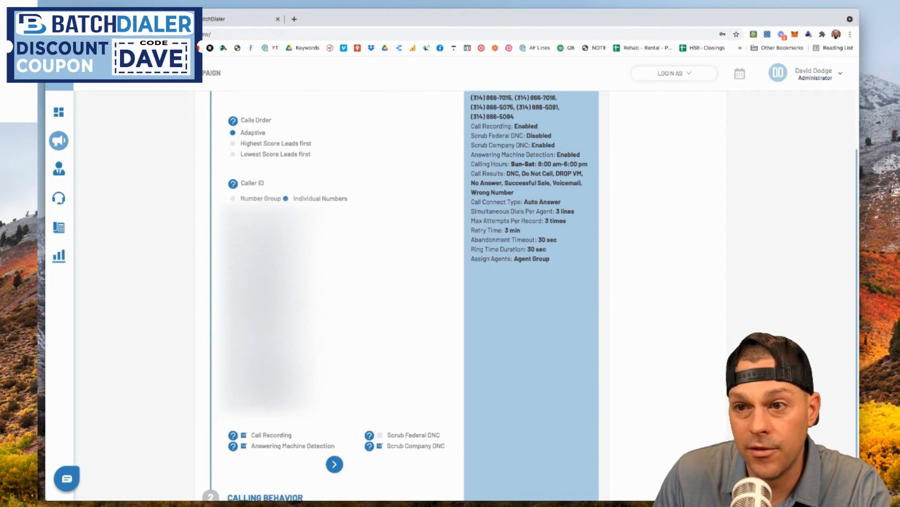
- Check the Call Recording explanation and disable Answering Machine Detection for the campaign
scroll(160, 250, down, 1)
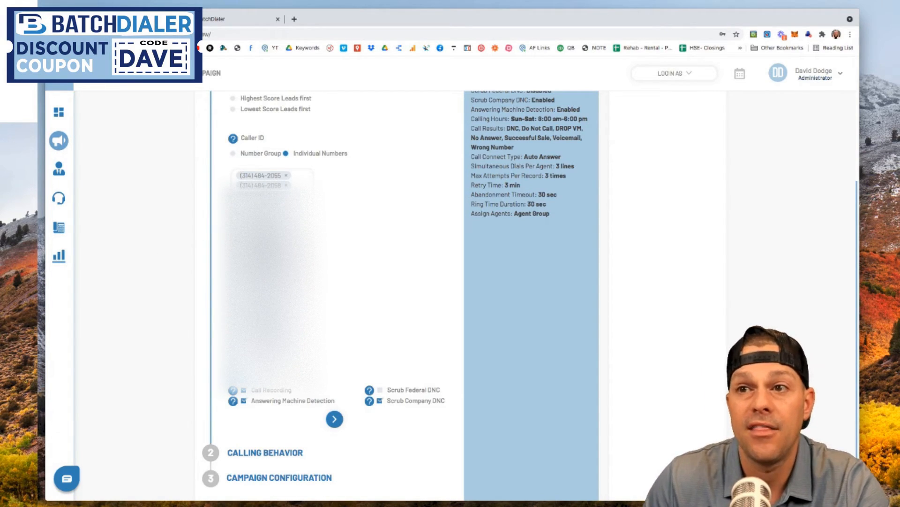
scroll(388, 314, down, 1)
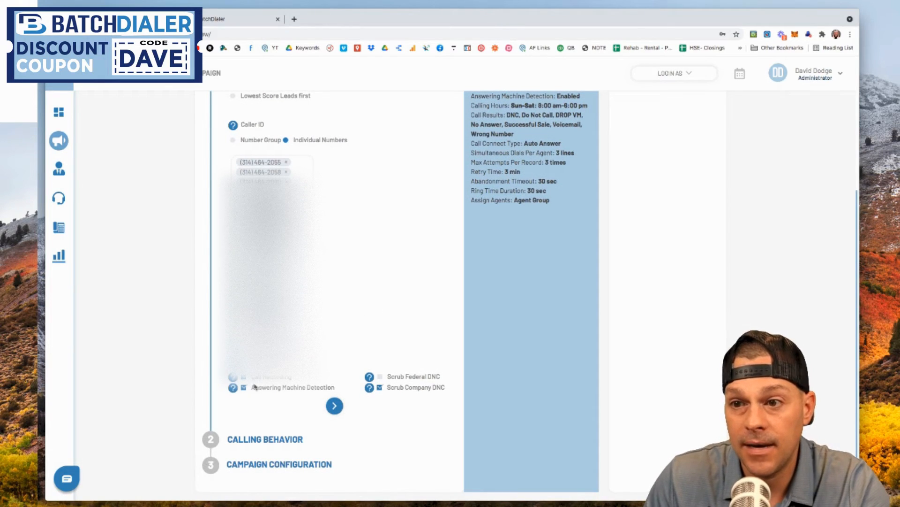
mouse_move(234, 377)
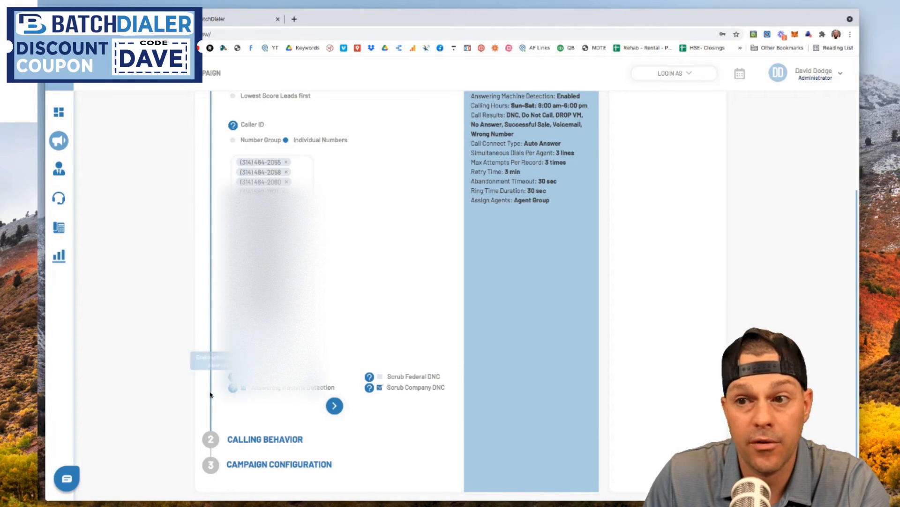
click(245, 389)
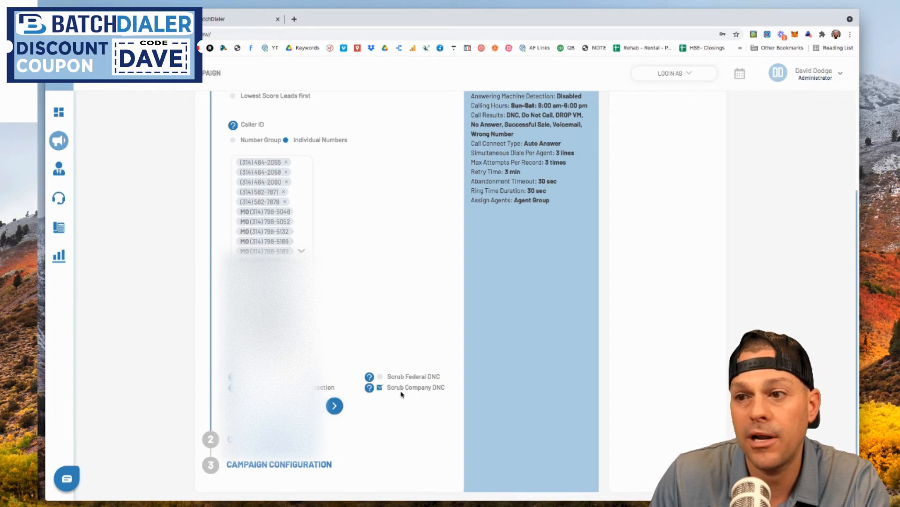
- Review the campaign configuration with Advanced Mode on and continue to the Calling Behavior section
scroll(315, 400, up, 3)
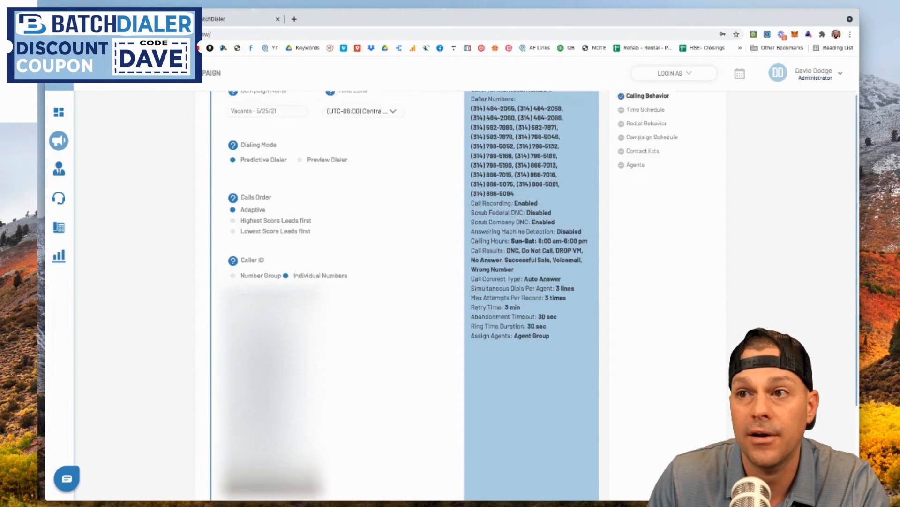
scroll(328, 281, up, 2)
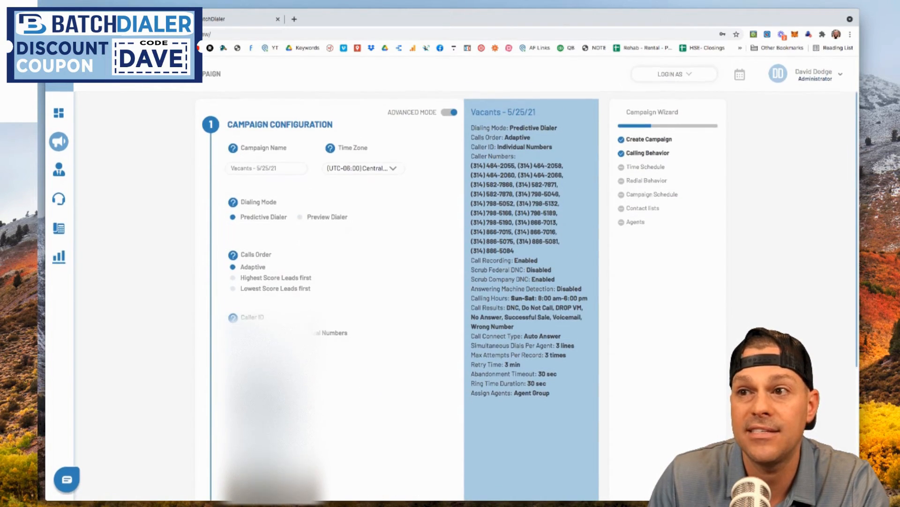
click(452, 112)
scroll(331, 222, down, 5)
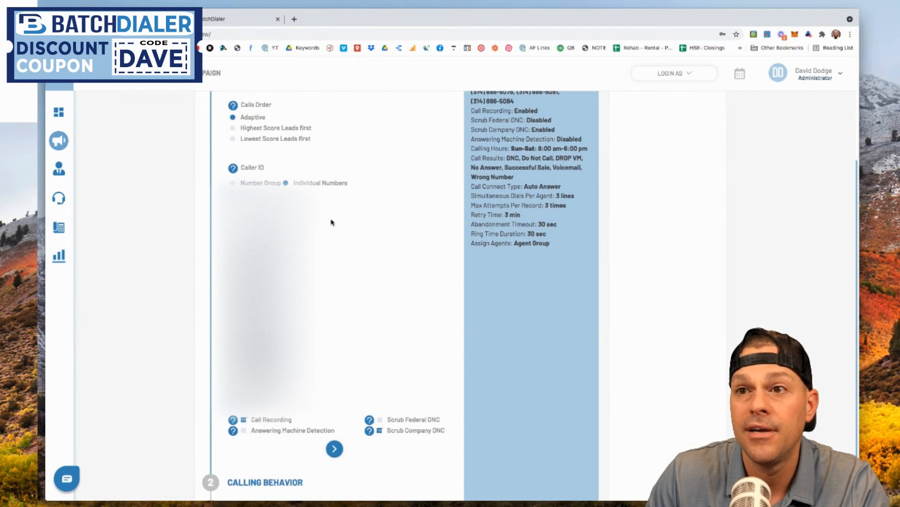
scroll(332, 223, up, 4)
scroll(363, 240, down, 5)
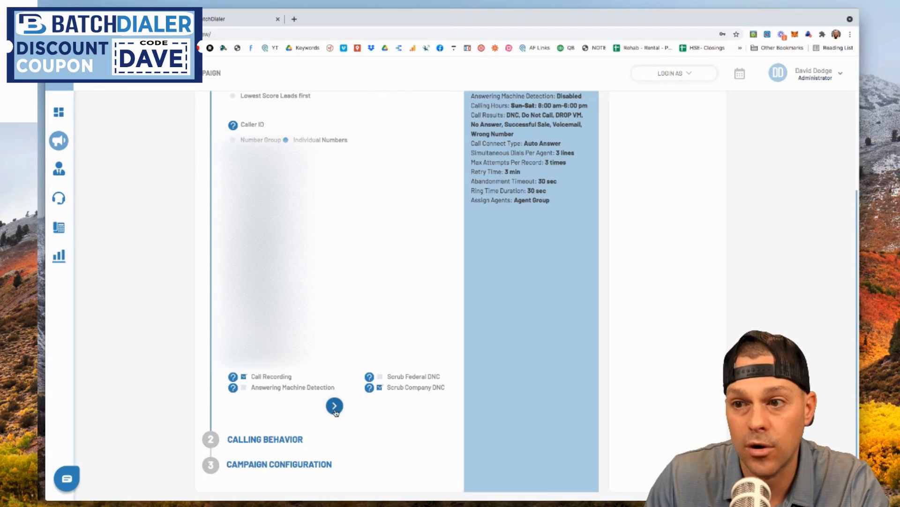
click(334, 406)
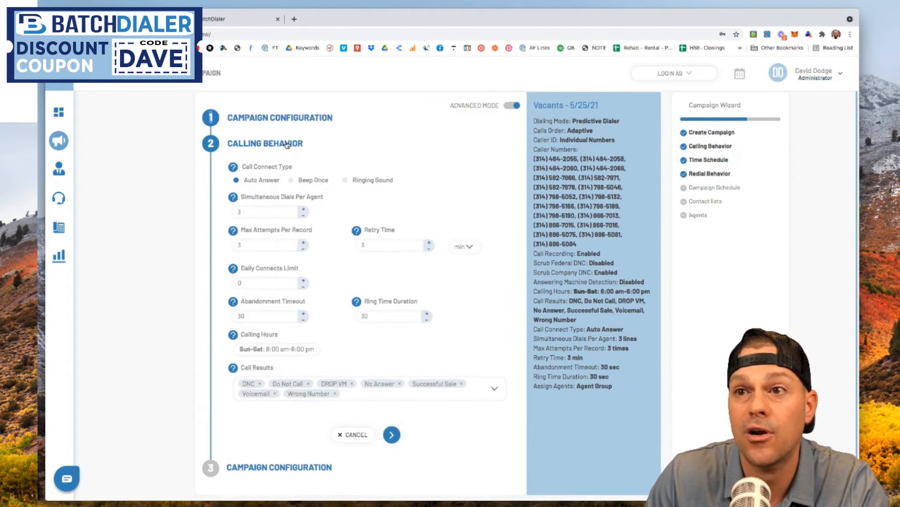
- Set the Call Connect Type to Beep Once
click(291, 180)
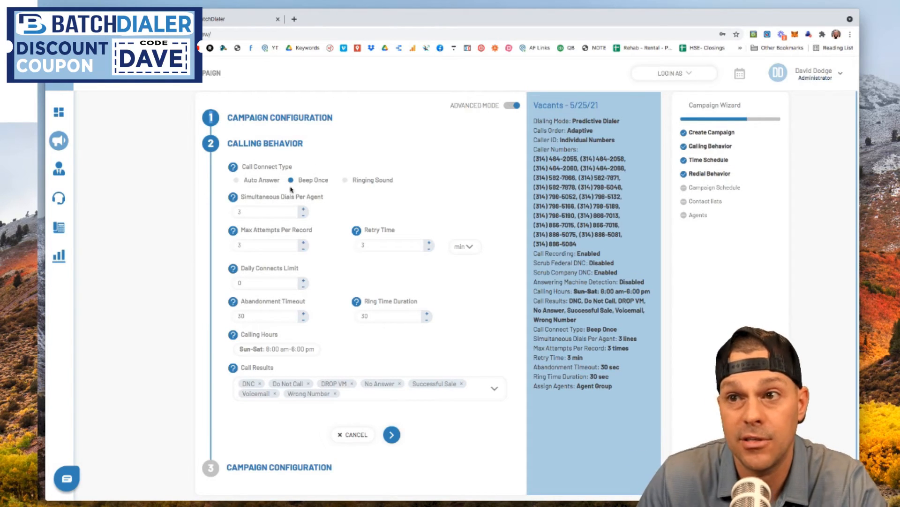
drag(328, 203, 291, 198)
click(327, 210)
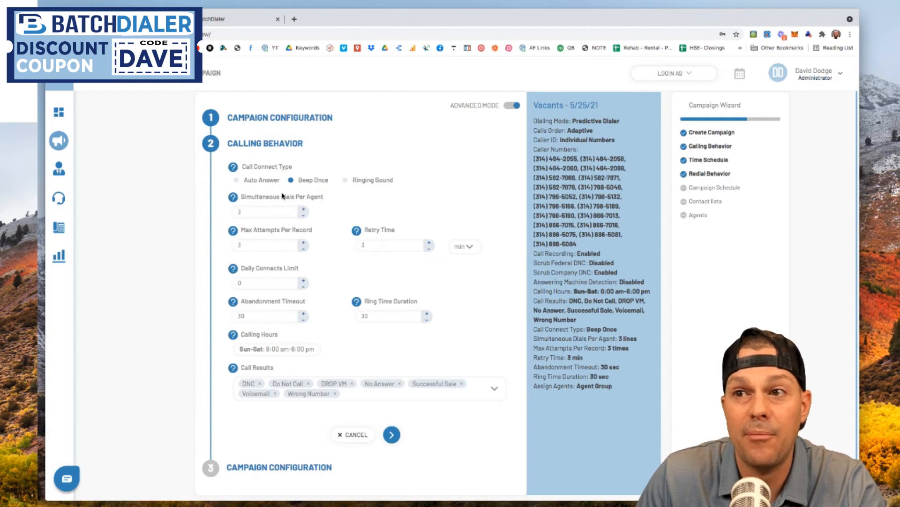
- Try raising Simultaneous Dials Per Agent to 10, and return it to 3
click(303, 209)
click(304, 210)
click(304, 210)
click(304, 211)
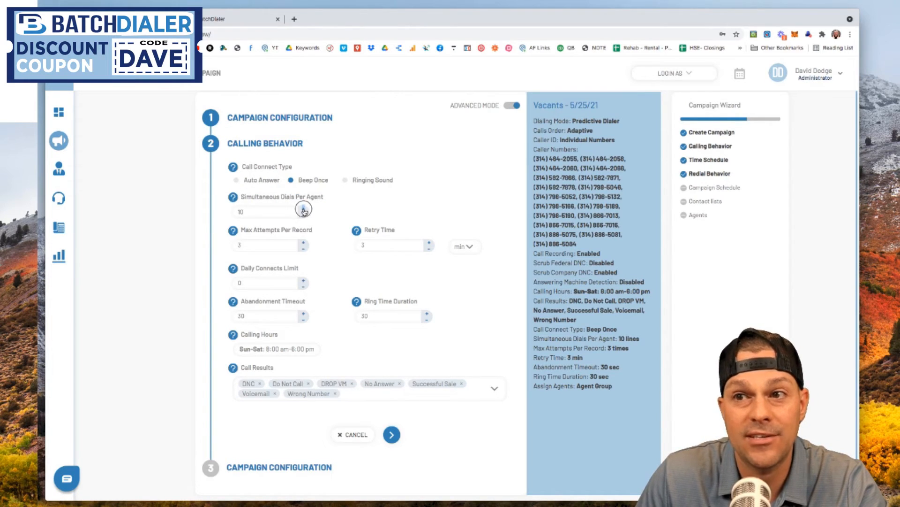
click(304, 212)
click(304, 216)
click(304, 216)
click(304, 216)
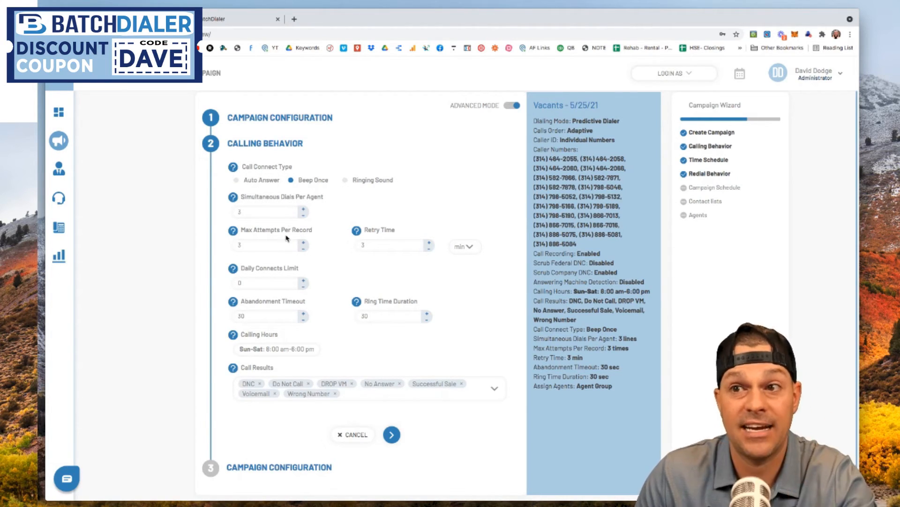
- Set the Retry Time to 6 minutes, leaving Max Attempts Per Record at 3
click(316, 229)
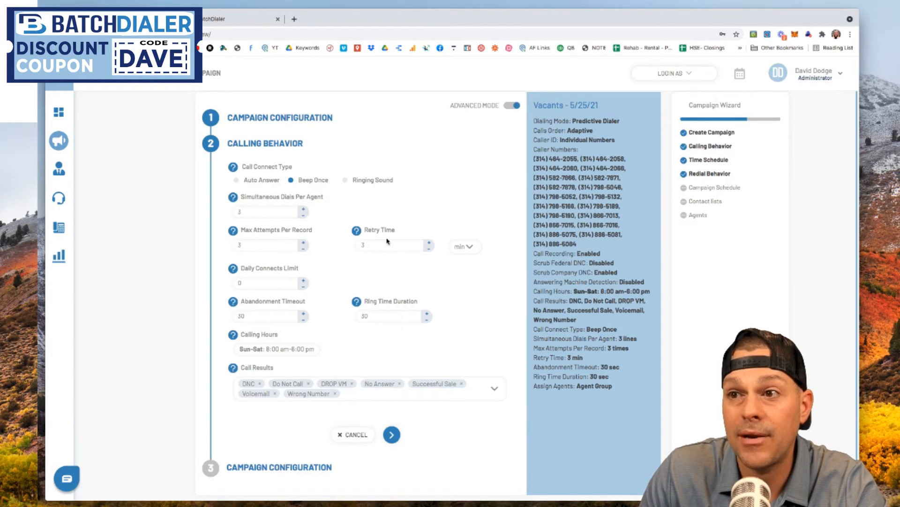
click(429, 243)
click(429, 242)
click(428, 242)
click(428, 242)
click(428, 249)
click(429, 248)
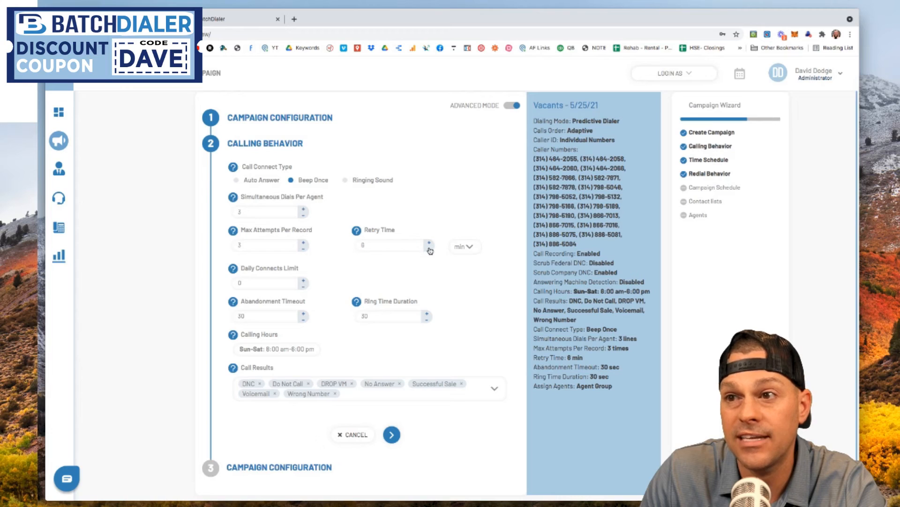
- Set the Retry Time to 5 minutes and review the daily Calling Hours schedule
click(429, 249)
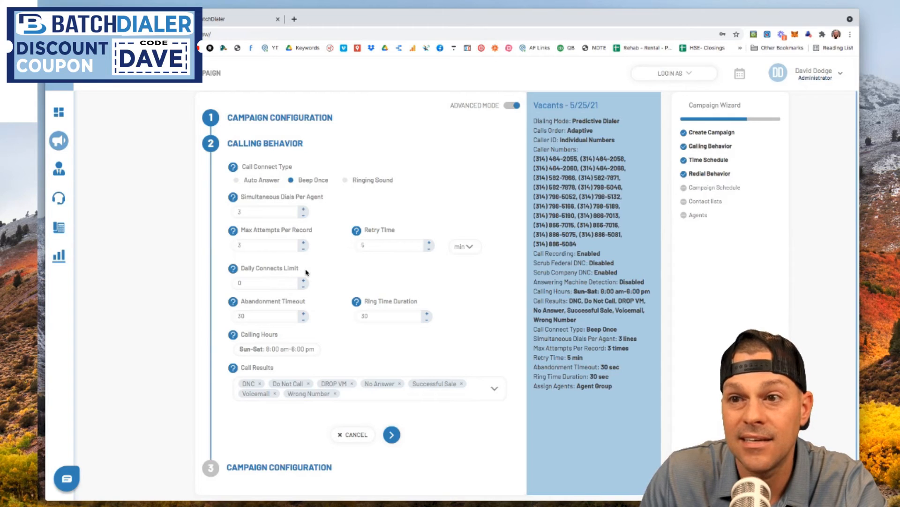
mouse_move(235, 270)
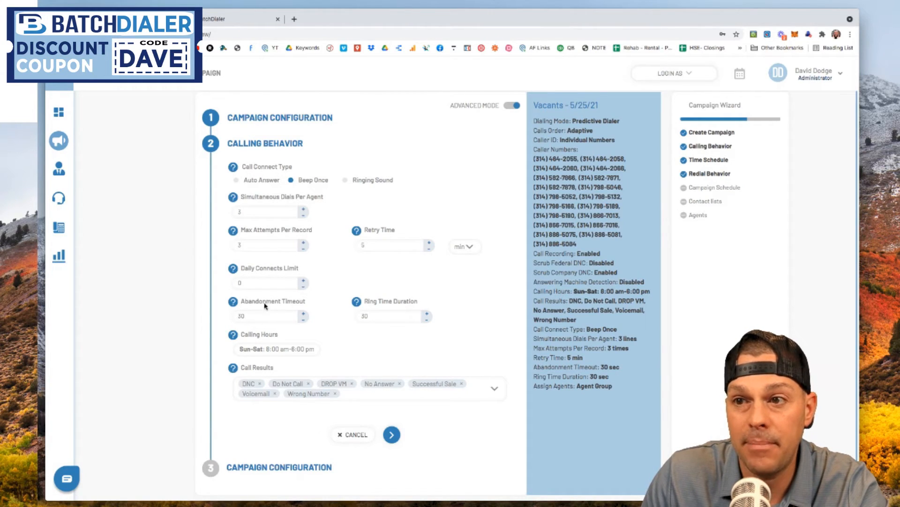
mouse_move(233, 303)
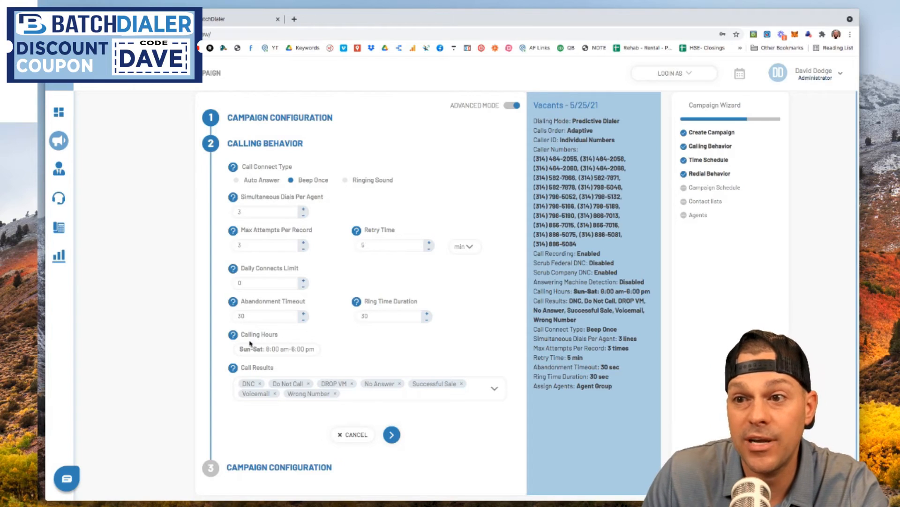
click(291, 350)
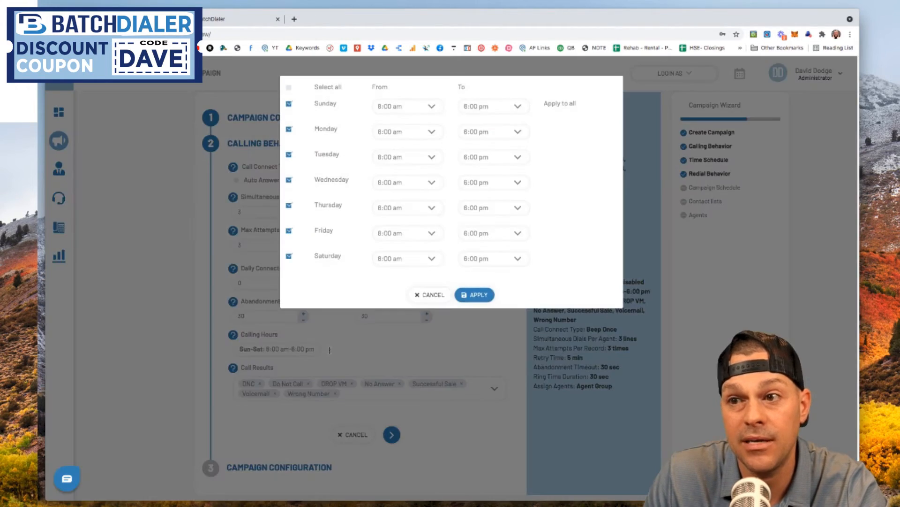
click(424, 295)
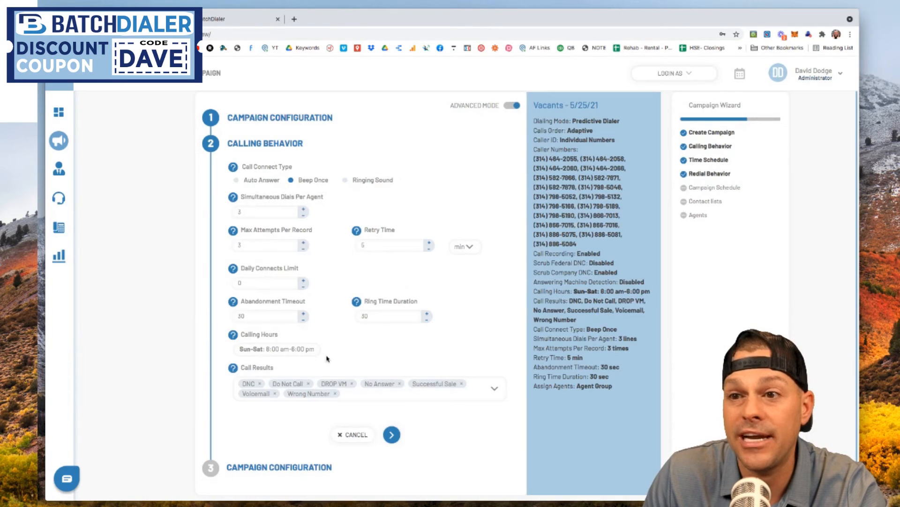
- Add Abandoned, Answering Machine, Busy, Call Back, Disconnected Number, NICB, Not Interested and Unknown to the campaign's Call Results
scroll(326, 356, down, 1)
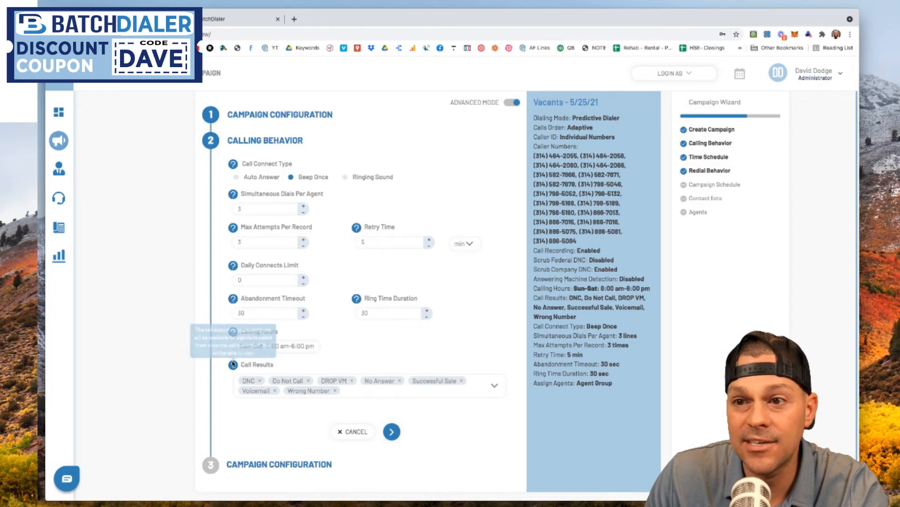
click(494, 387)
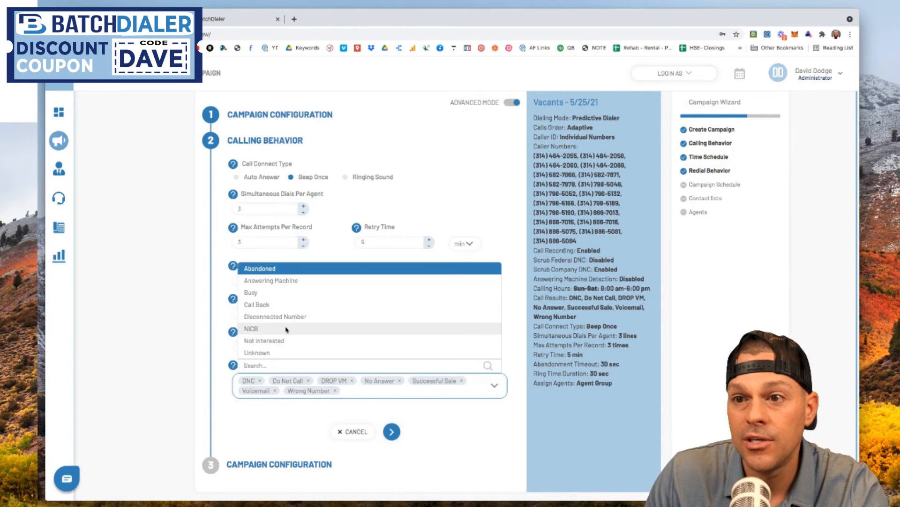
click(262, 270)
click(267, 281)
click(252, 292)
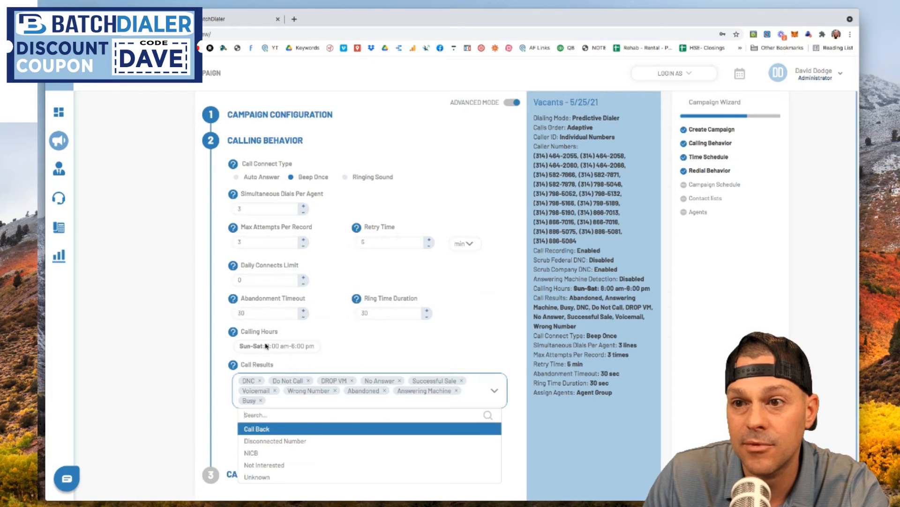
click(256, 429)
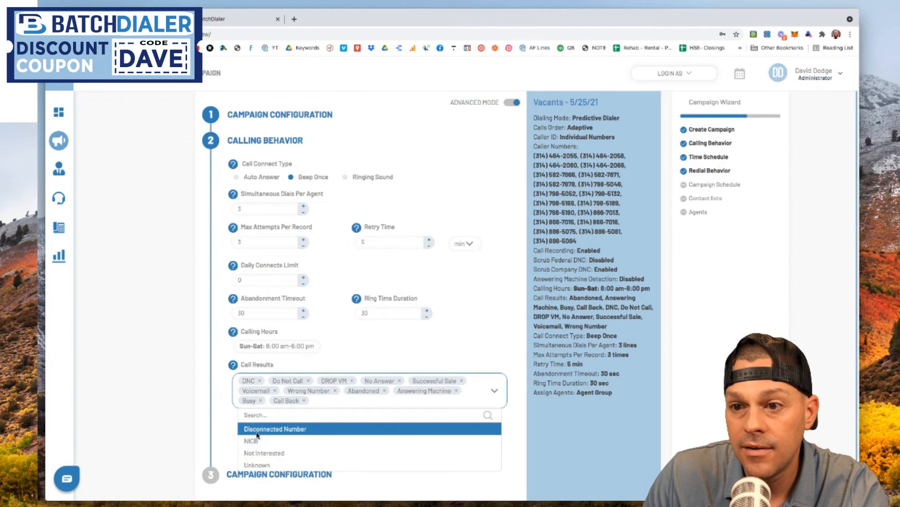
click(256, 428)
click(256, 429)
click(256, 429)
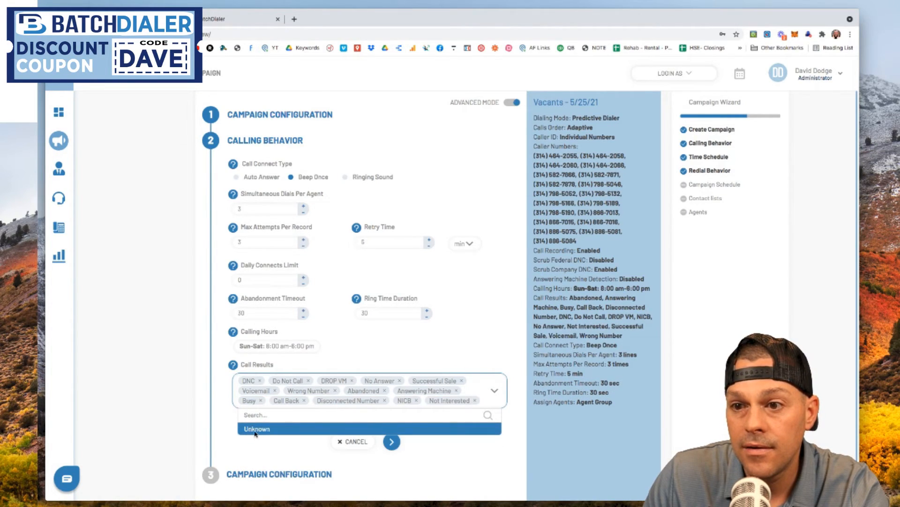
click(256, 430)
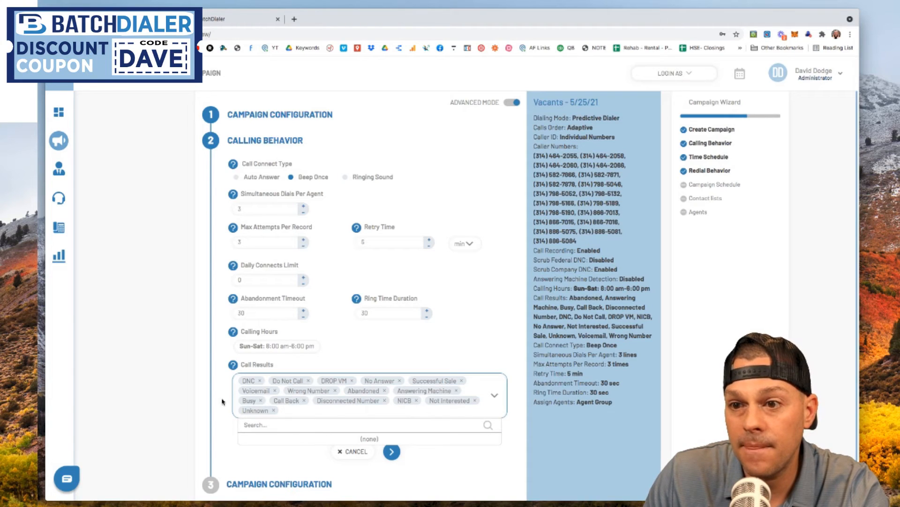
click(401, 411)
click(494, 398)
click(465, 406)
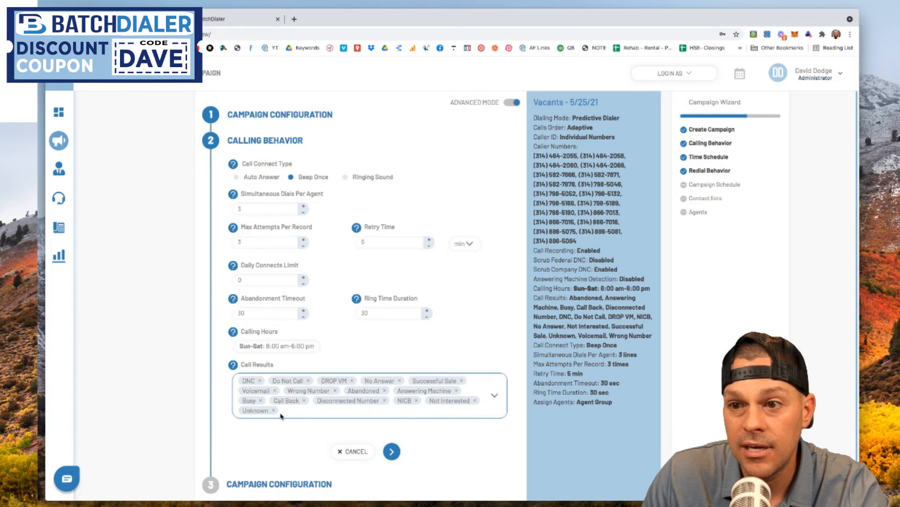
- Remove Do Not Call from the campaign's Call Results and review the remaining selections
click(308, 380)
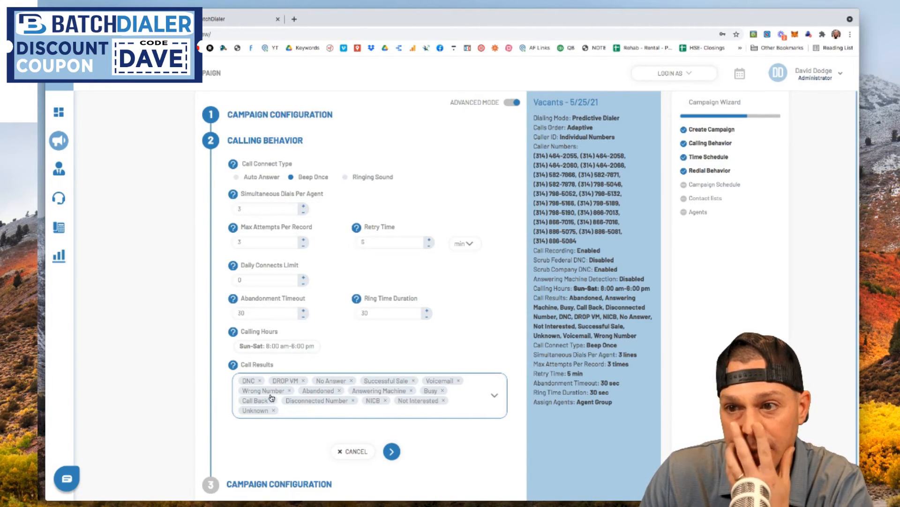
scroll(300, 394, down, 1)
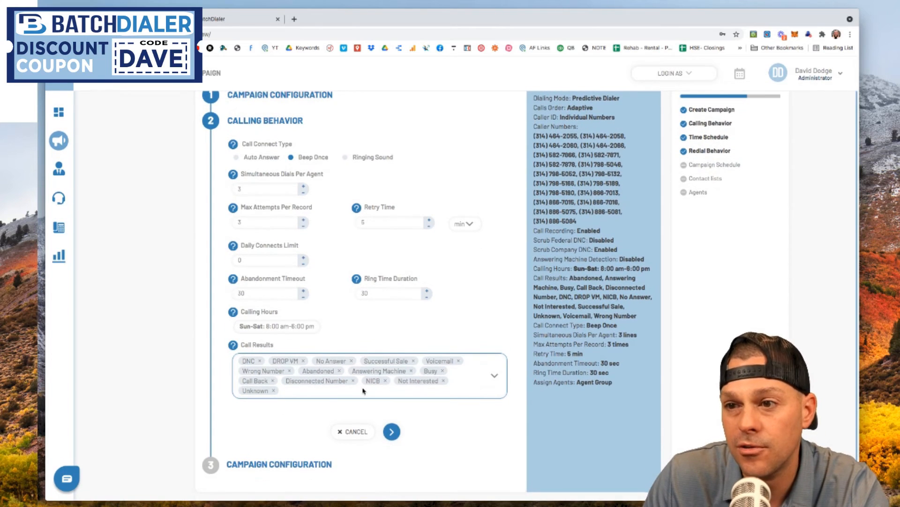
mouse_move(86, 270)
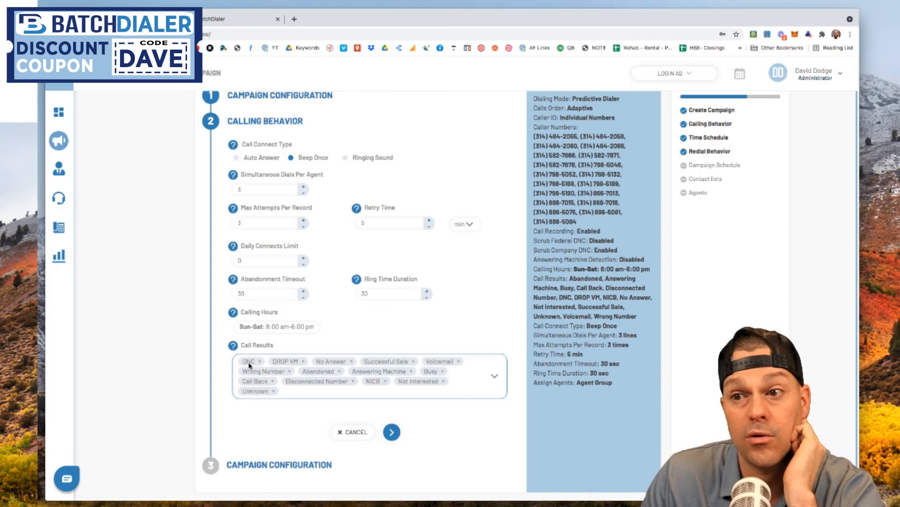
scroll(250, 366, up, 1)
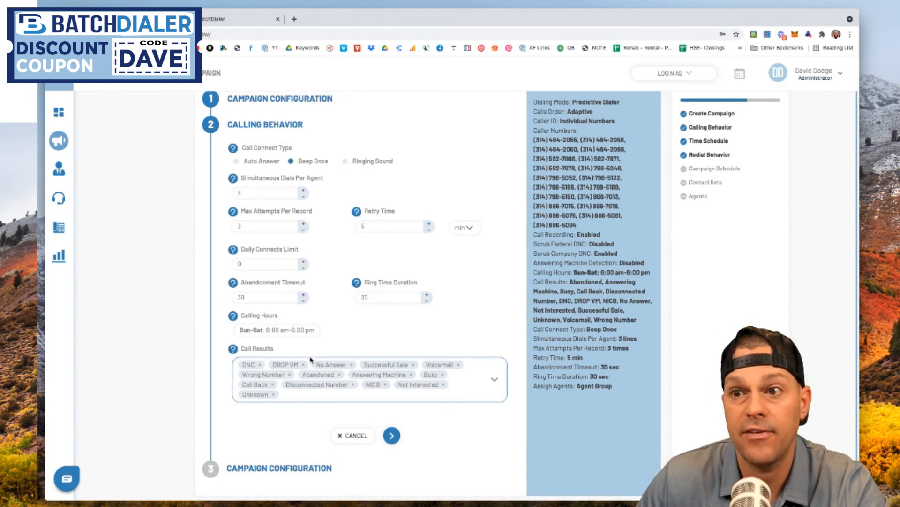
scroll(314, 341, up, 1)
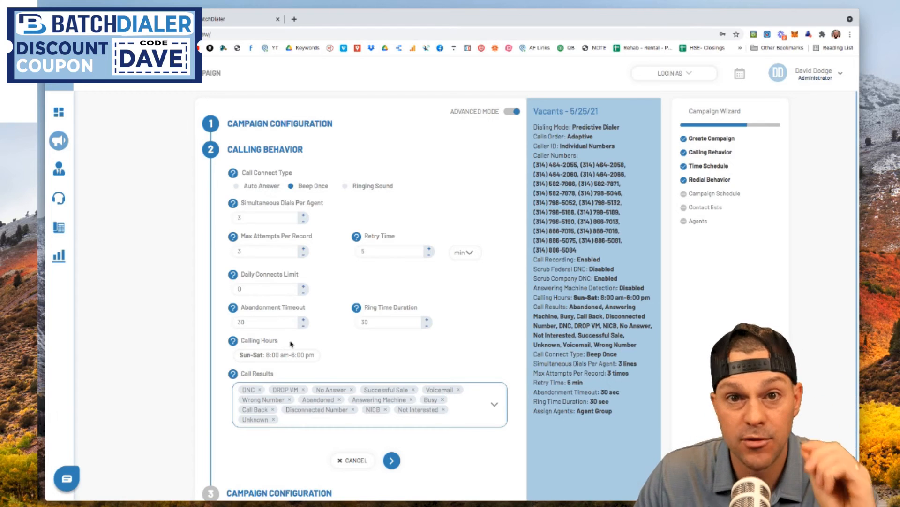
scroll(361, 359, down, 1)
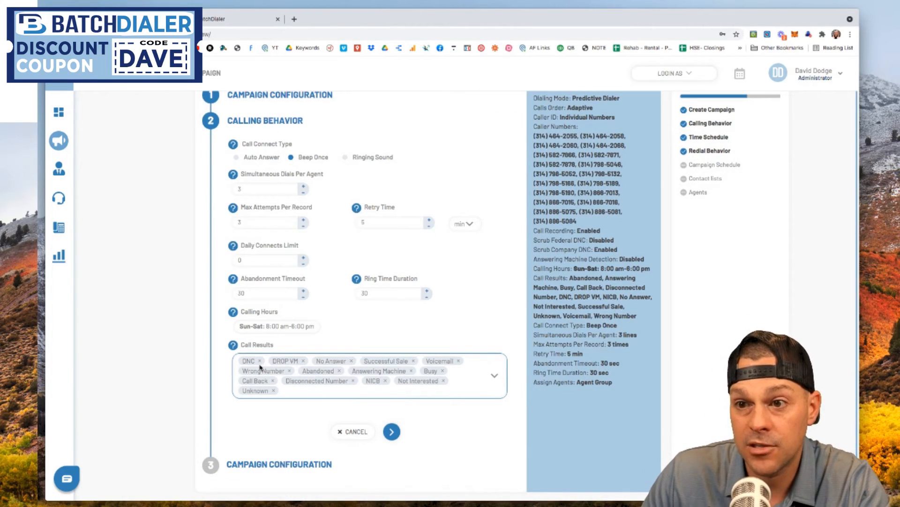
- Continue to the final Campaign Configuration section and choose Cold Calling Script as the Agent Script
click(392, 431)
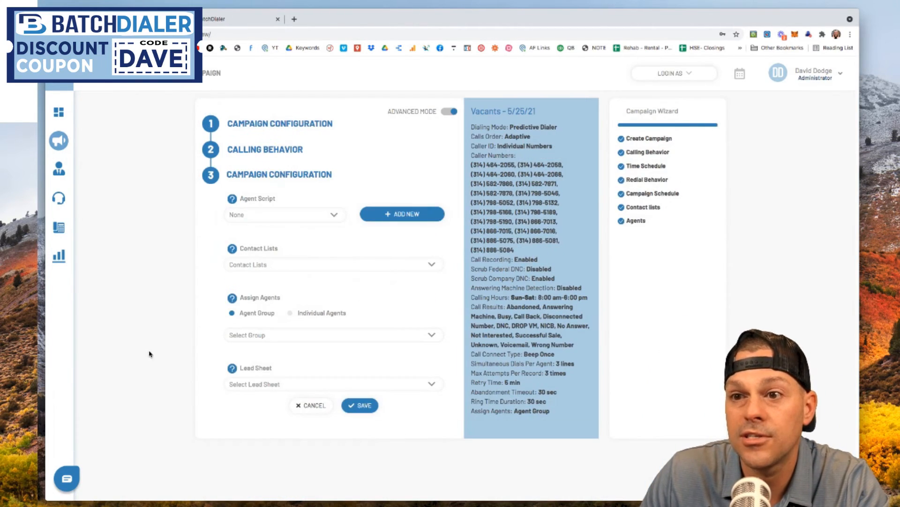
click(266, 216)
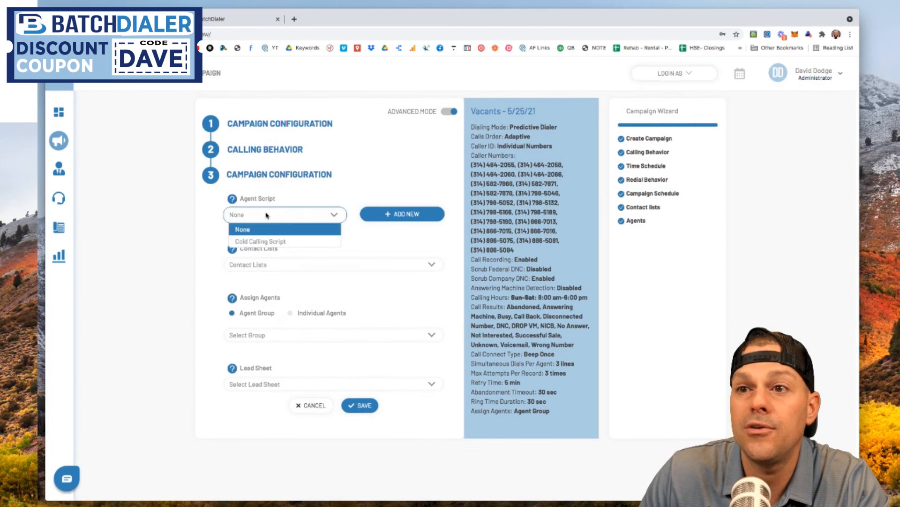
click(267, 241)
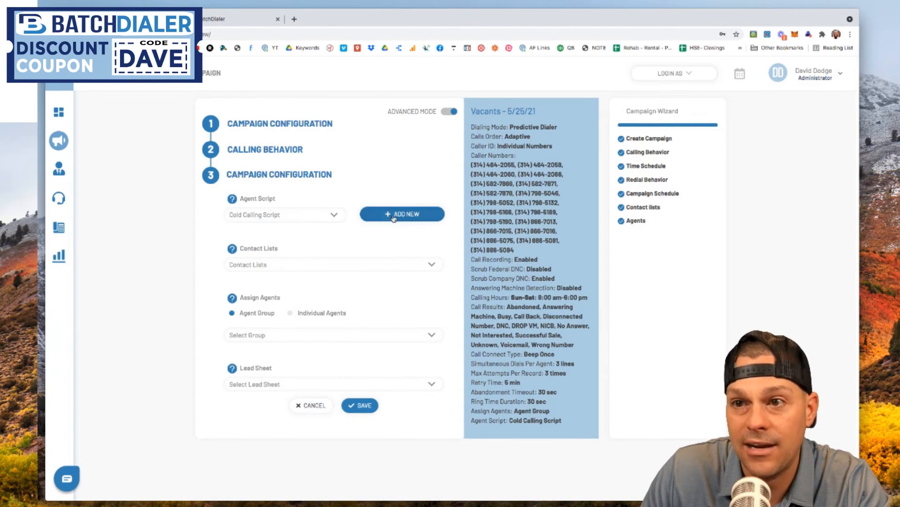
click(286, 266)
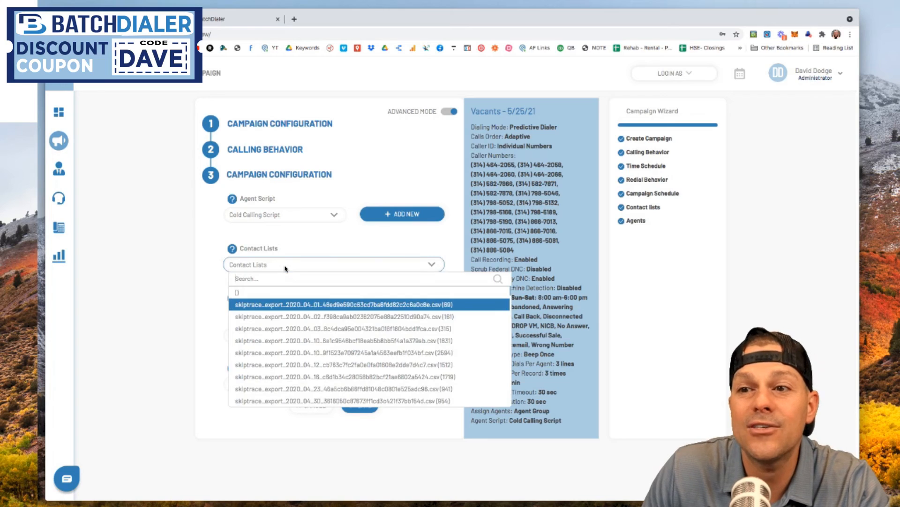
scroll(284, 306, down, 10)
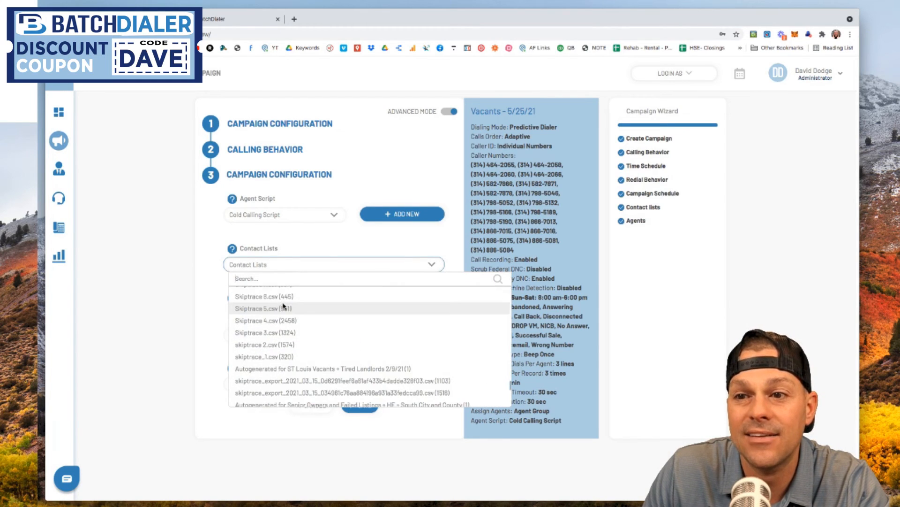
click(260, 357)
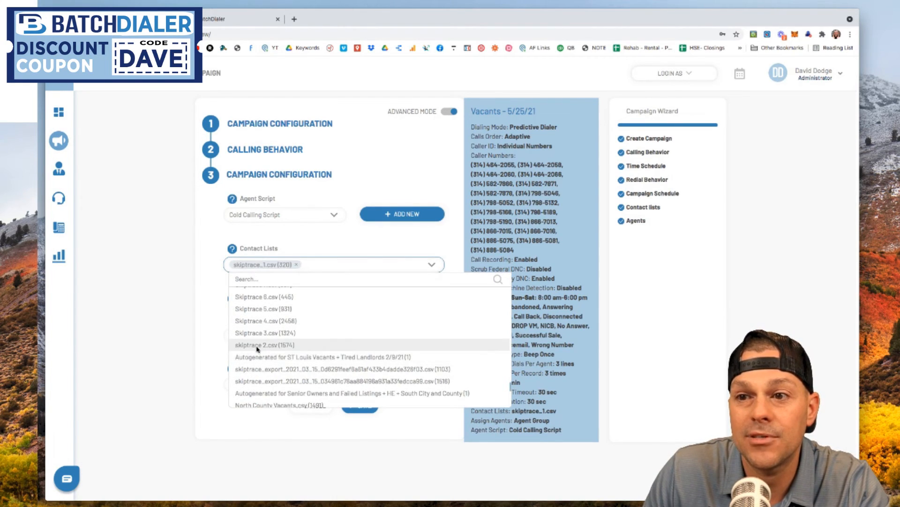
click(257, 345)
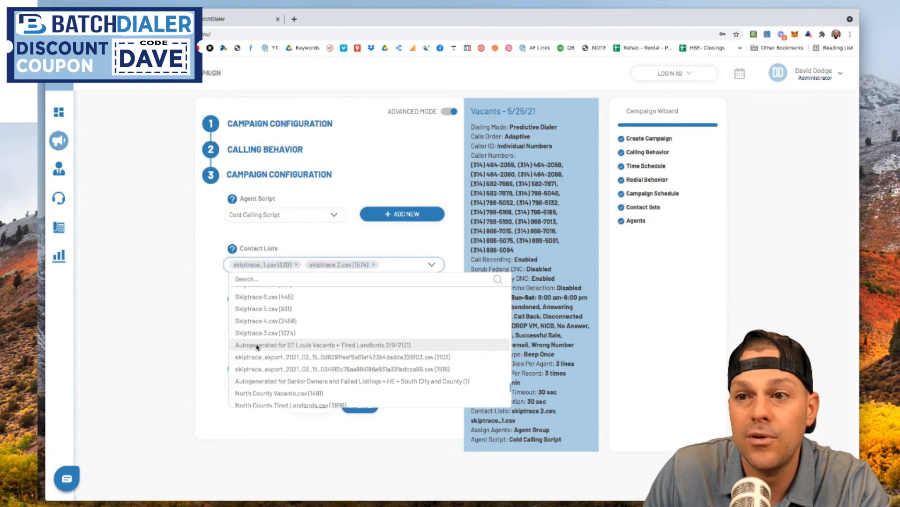
click(373, 265)
click(297, 265)
- Add the seven contact lists 5:25 Vacant 1.csv through 5:25 Vacant 7.csv to the campaign
scroll(263, 347, down, 5)
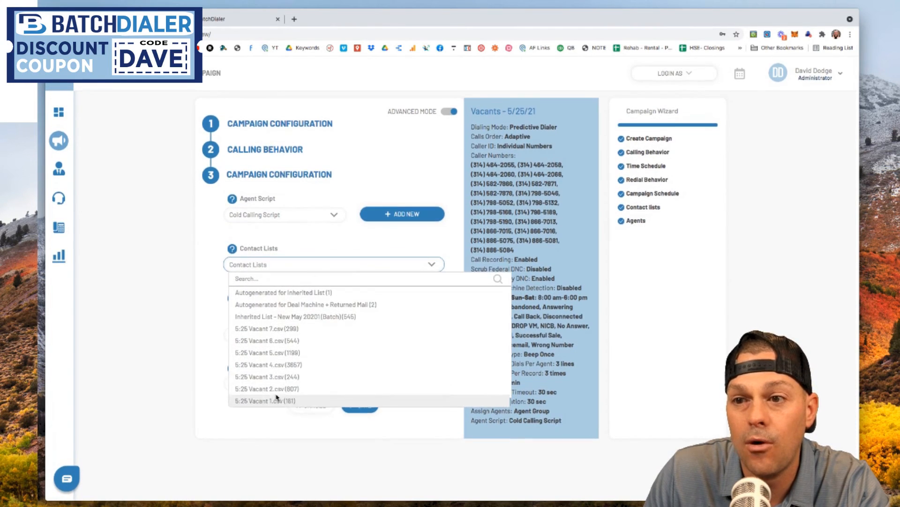
click(257, 400)
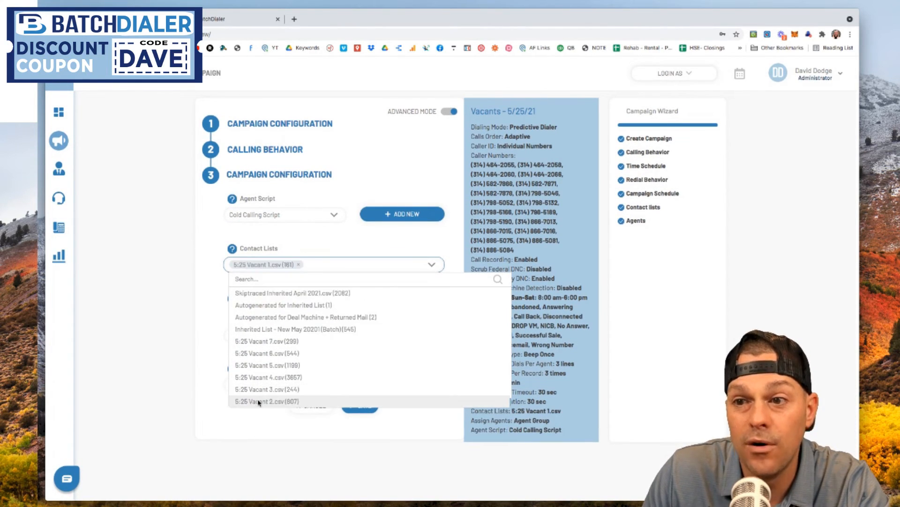
click(258, 401)
click(259, 400)
click(259, 405)
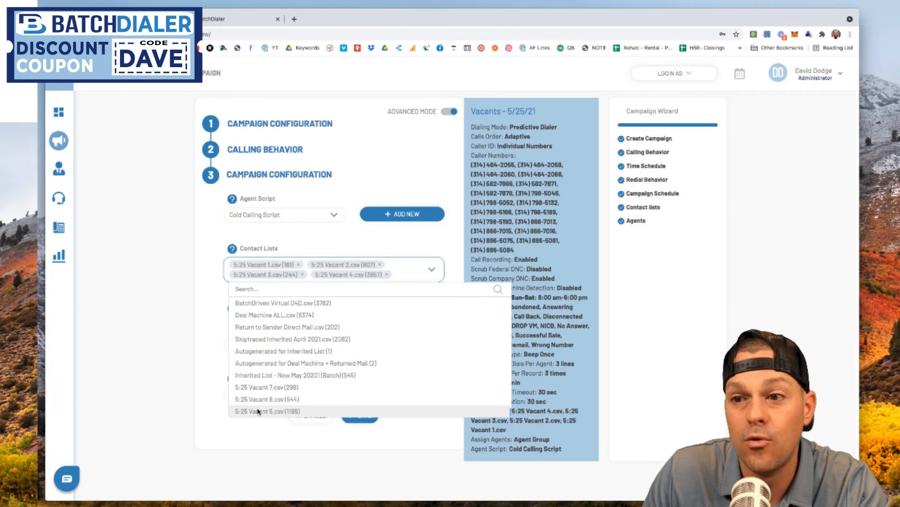
click(259, 413)
click(259, 418)
click(258, 416)
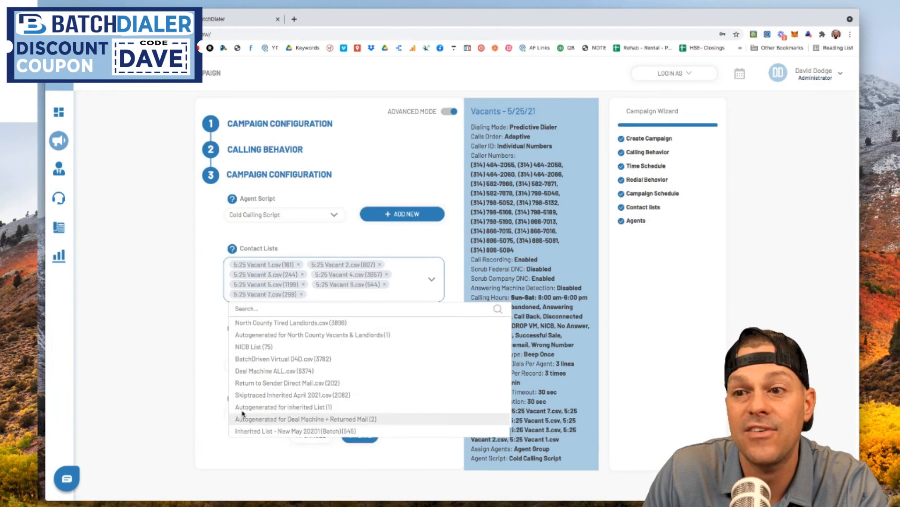
click(194, 342)
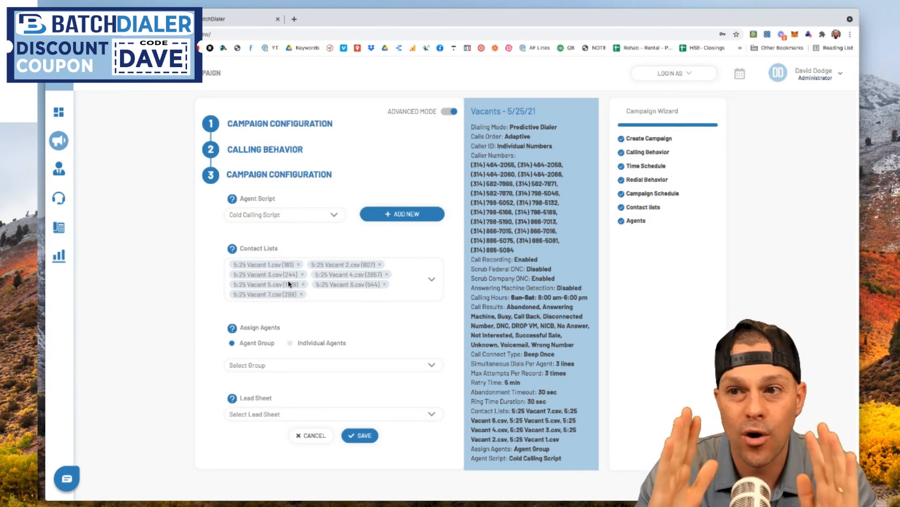
- Switch Assign Agents to Individual Agents and select the two agents other than the account administrator
click(290, 343)
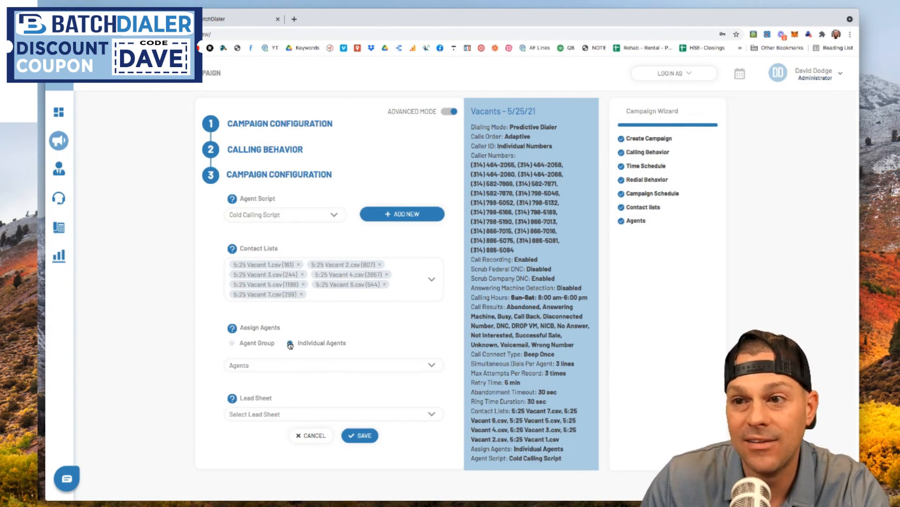
click(266, 365)
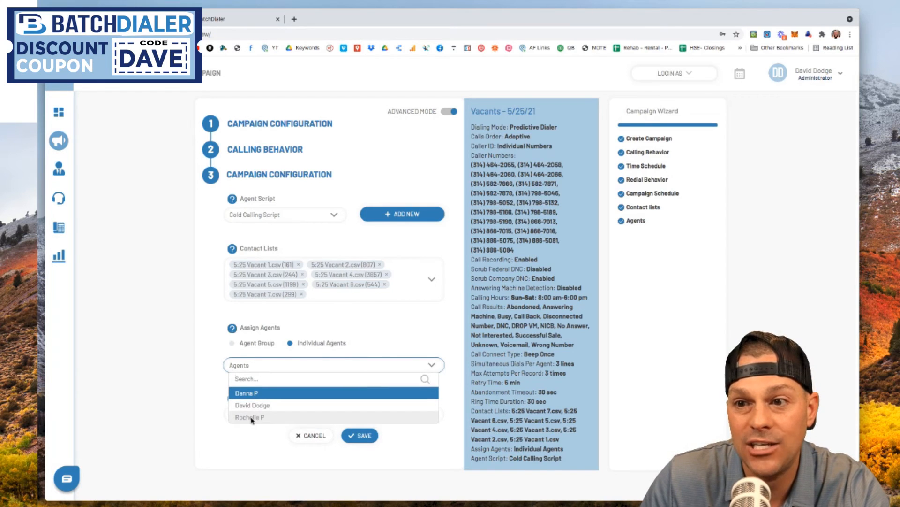
click(245, 393)
click(251, 405)
click(214, 362)
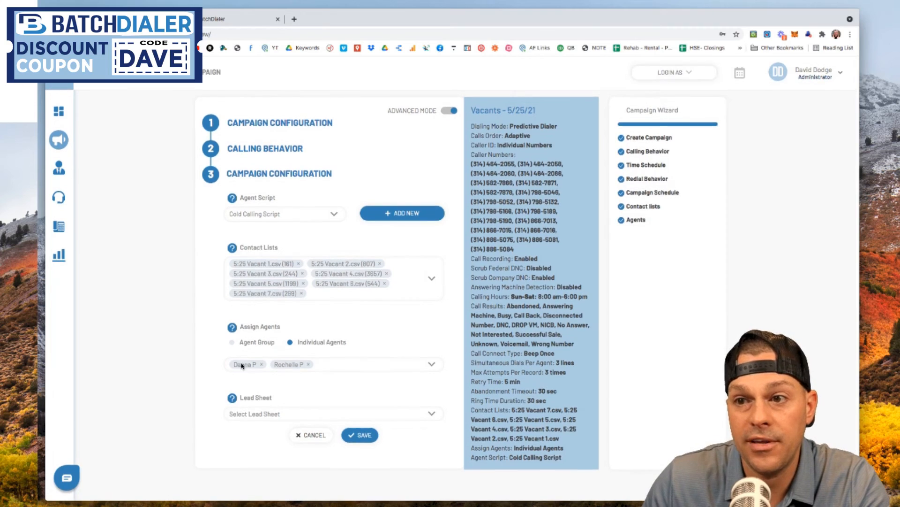
- Check which options are available for the campaign's Lead Sheet
click(264, 414)
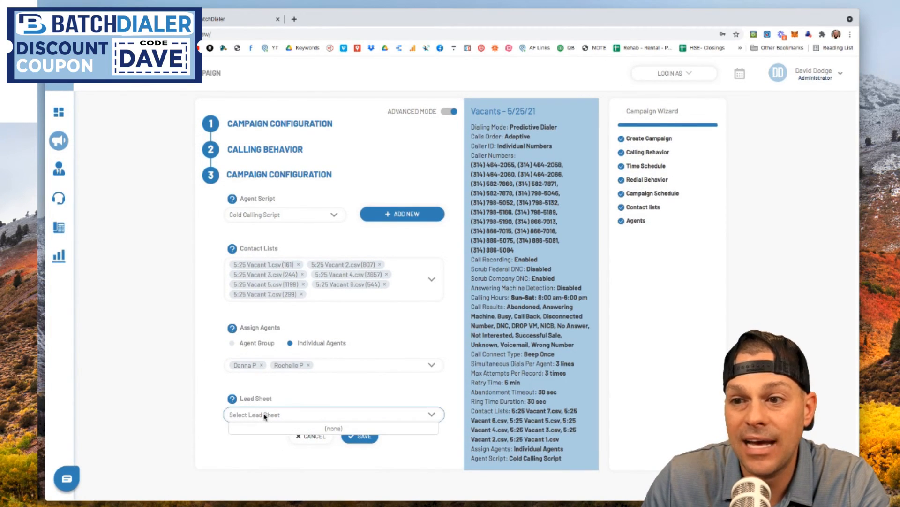
click(283, 405)
click(256, 418)
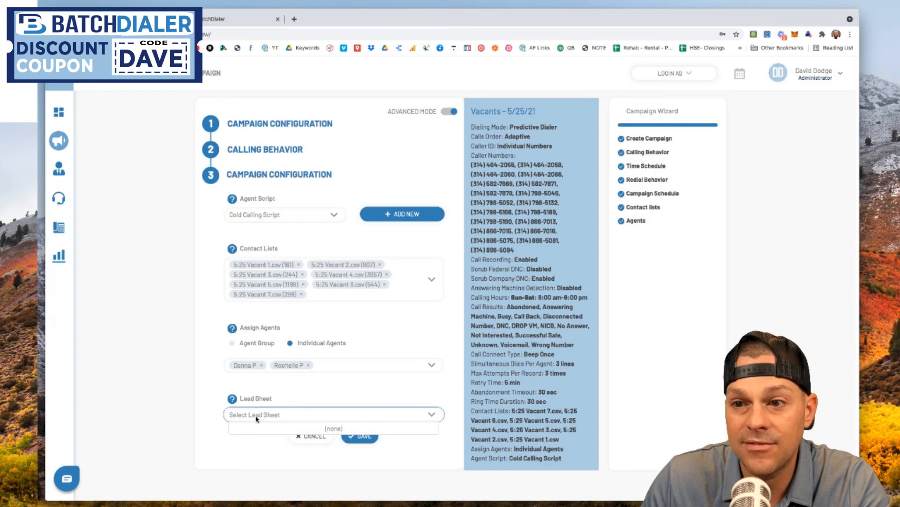
- Leave the Lead Sheet unselected and save the Vacants - 5/25/21 campaign
click(286, 401)
mouse_move(233, 399)
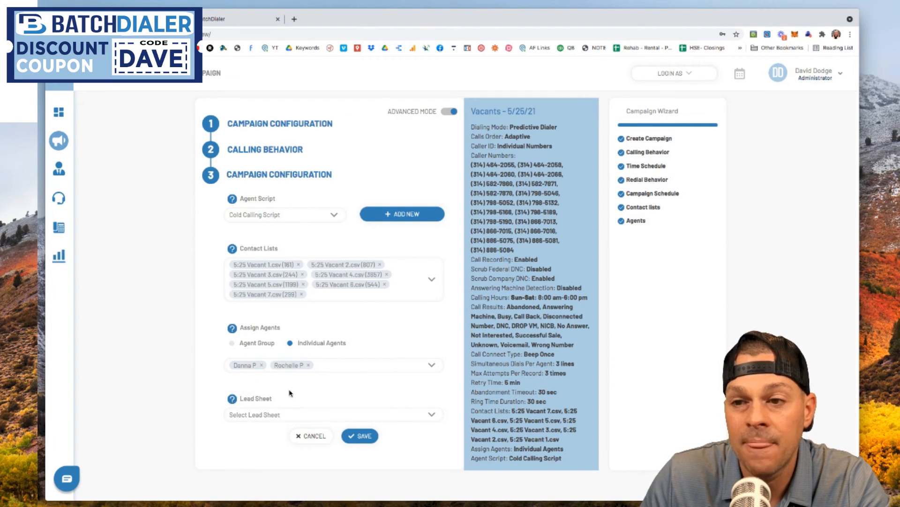
click(296, 417)
click(295, 398)
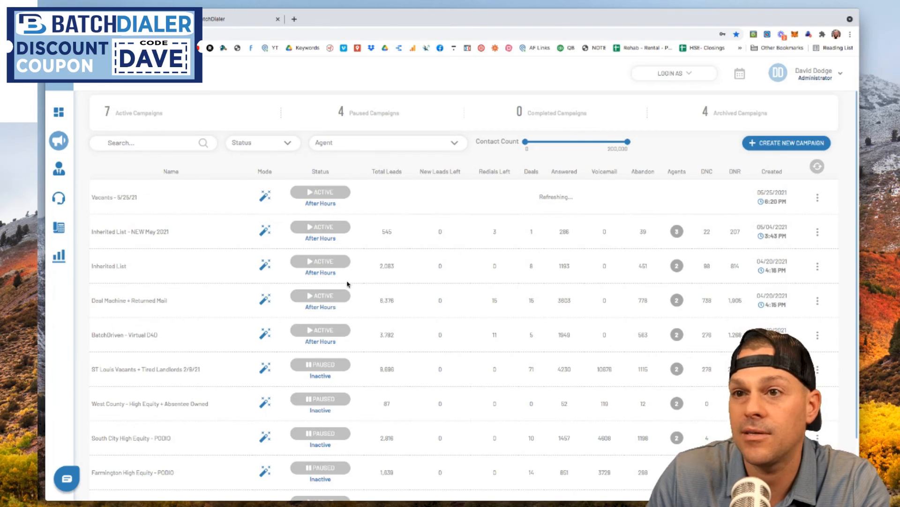
- Check the Total Leads, New Leads Left and Redials Left figures of the Vacants - 5/25/21 campaign
mouse_move(61, 141)
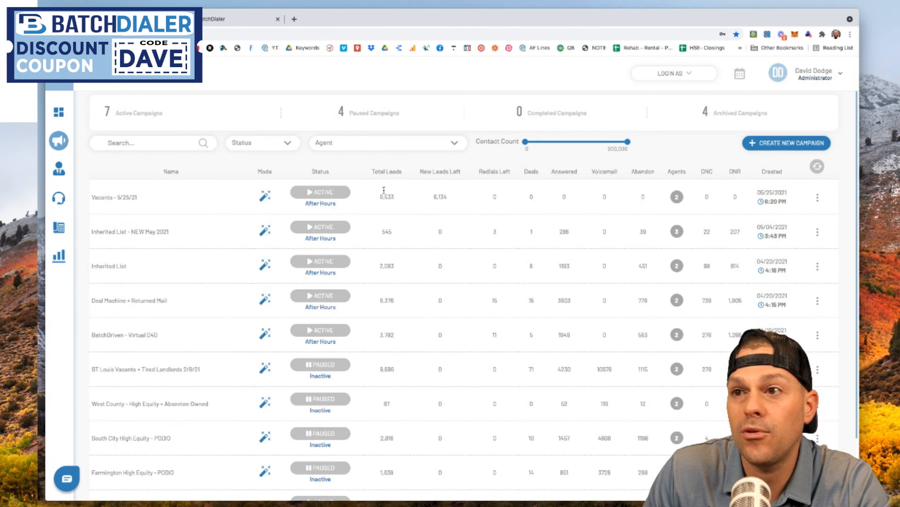
drag(397, 196, 374, 197)
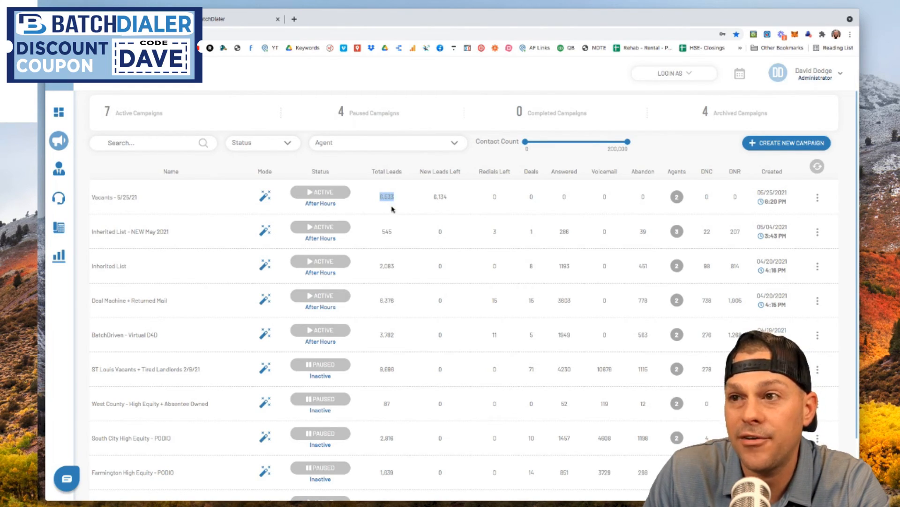
click(399, 196)
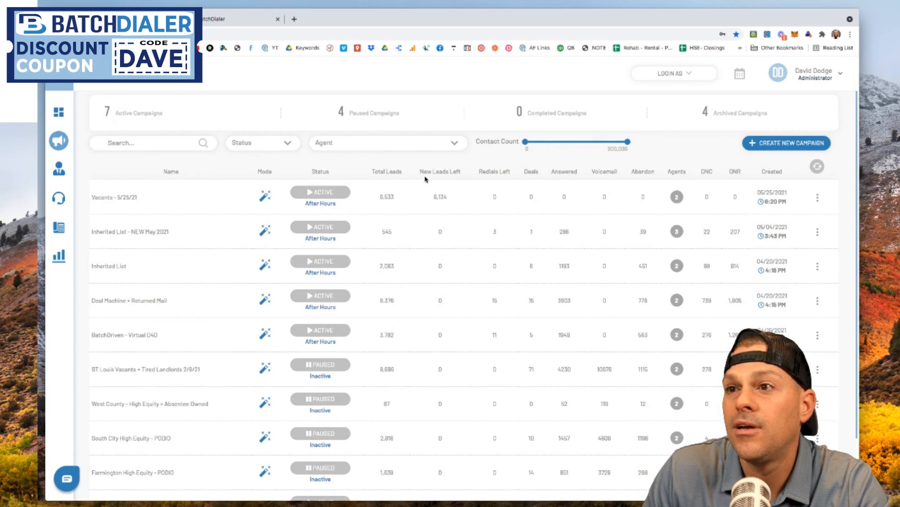
drag(453, 198, 427, 199)
click(428, 200)
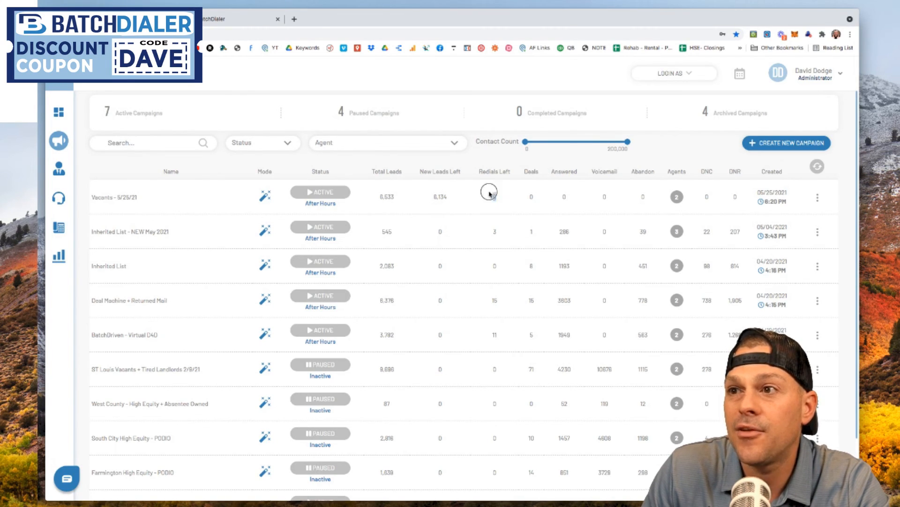
- Review the campaign list and its summary of active, paused, completed and archived campaigns
scroll(469, 195, down, 1)
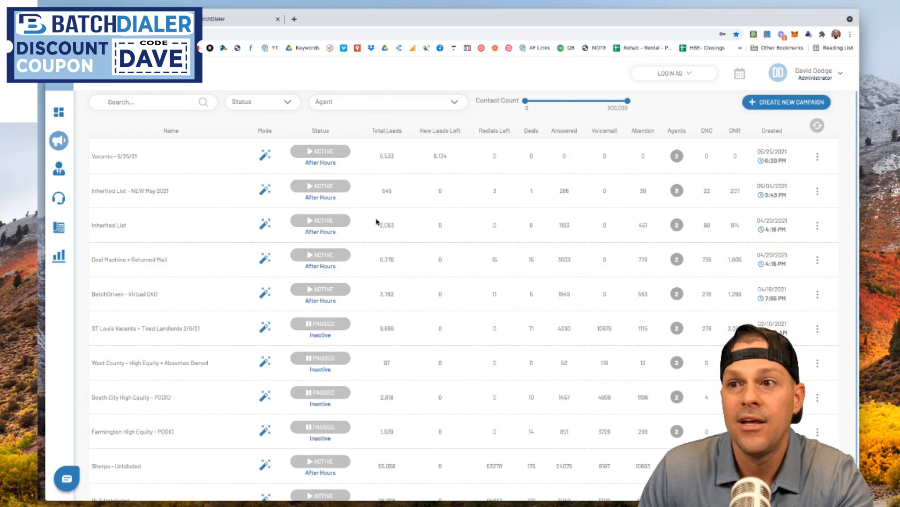
scroll(375, 197, down, 2)
scroll(205, 186, up, 3)
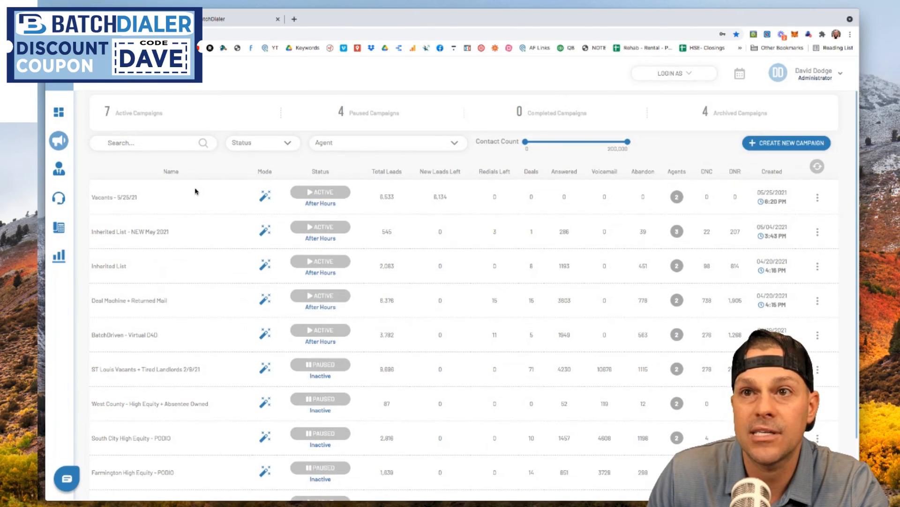
scroll(196, 189, down, 2)
scroll(196, 188, up, 2)
double_click(109, 109)
drag(347, 113, 430, 116)
click(431, 116)
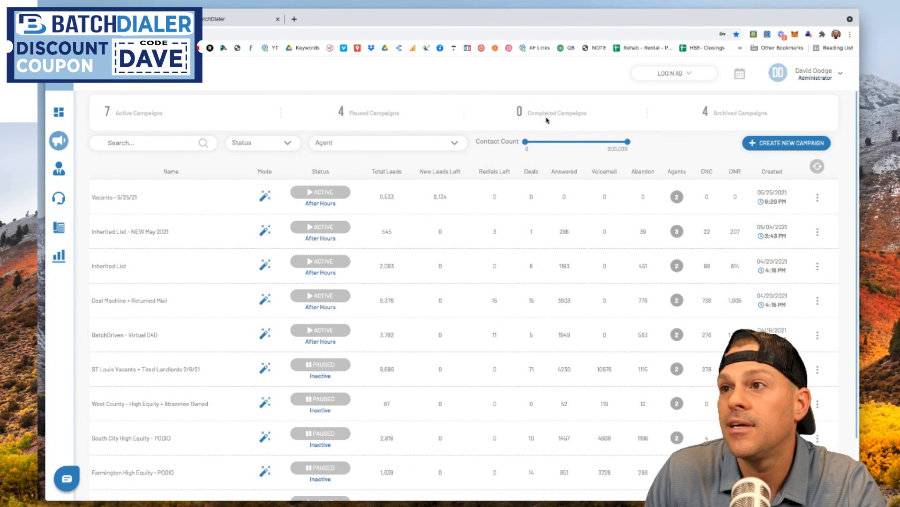
drag(712, 113, 768, 114)
- Find the BLS Unlabeled and Sherpa - Unlabeled campaigns at the end of the campaign list
scroll(584, 120, down, 1)
scroll(426, 113, down, 2)
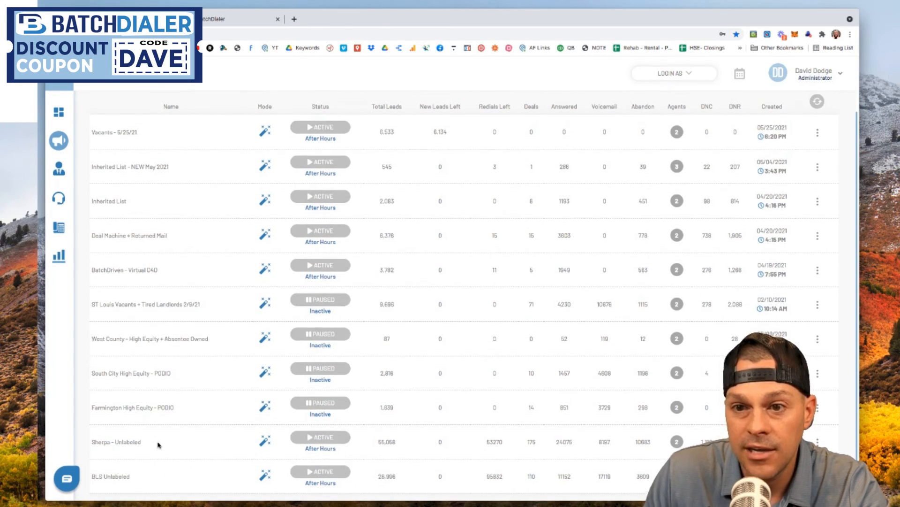
drag(140, 477, 90, 474)
click(157, 453)
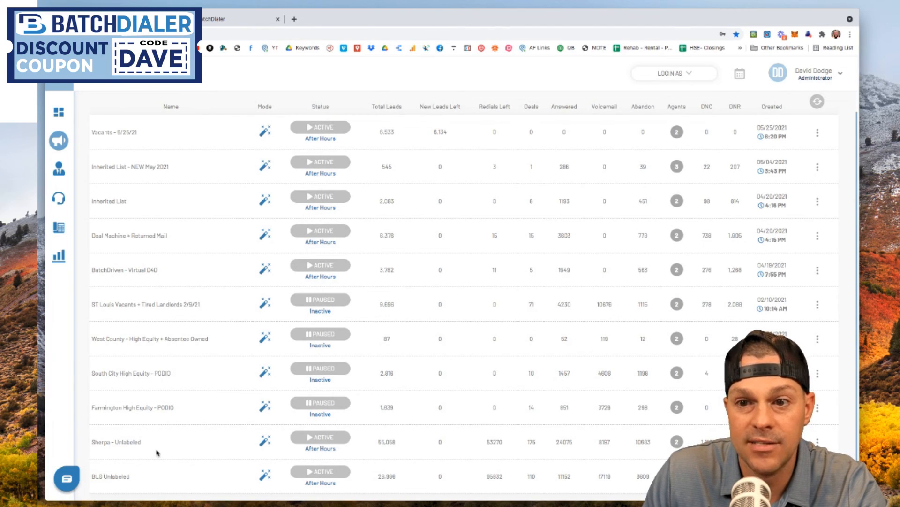
drag(164, 444, 84, 435)
click(165, 443)
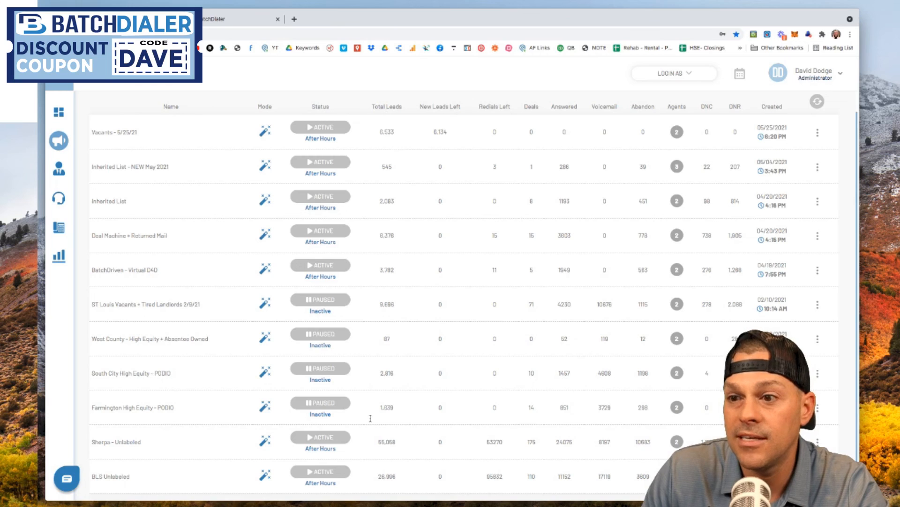
- Compare Total Leads, New Leads Left and Redials Left for the Sherpa - Unlabeled and BLS Unlabeled campaigns
drag(378, 441, 402, 444)
drag(379, 476, 399, 478)
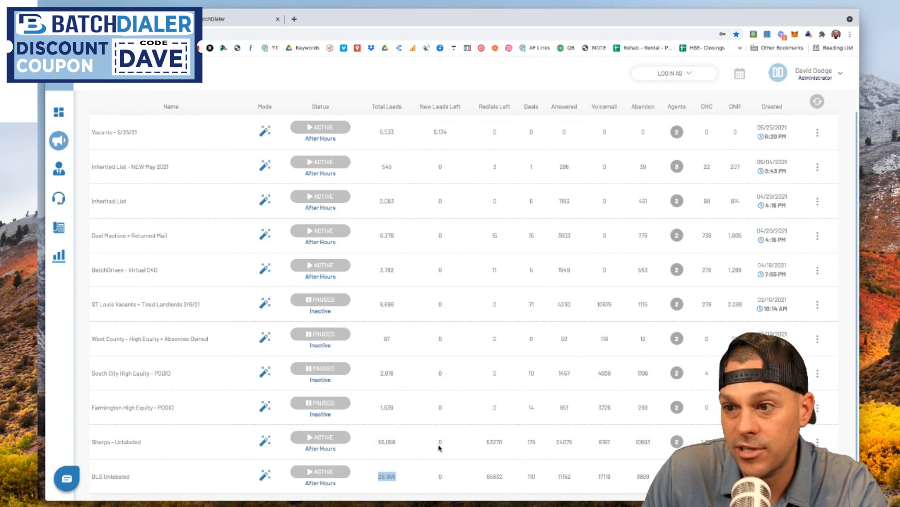
drag(435, 439, 503, 442)
drag(485, 479, 504, 477)
drag(485, 443, 502, 442)
drag(487, 477, 508, 478)
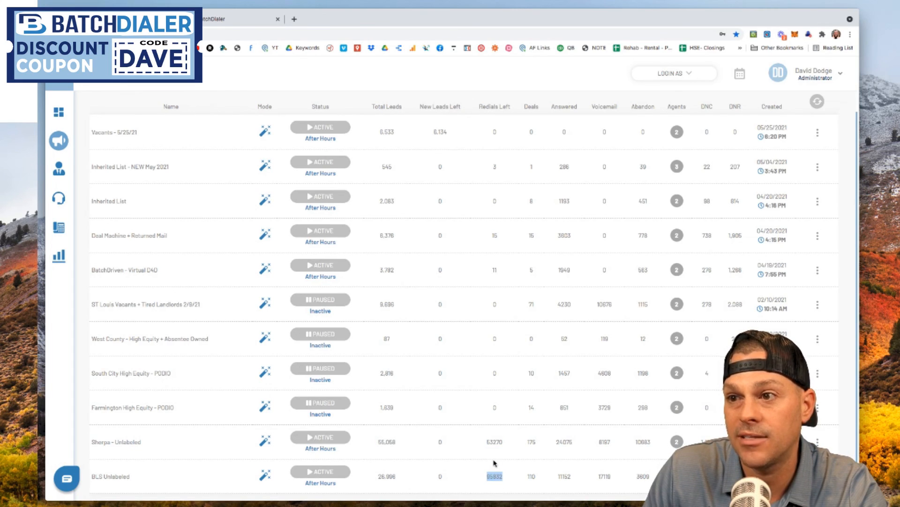
scroll(473, 423, up, 2)
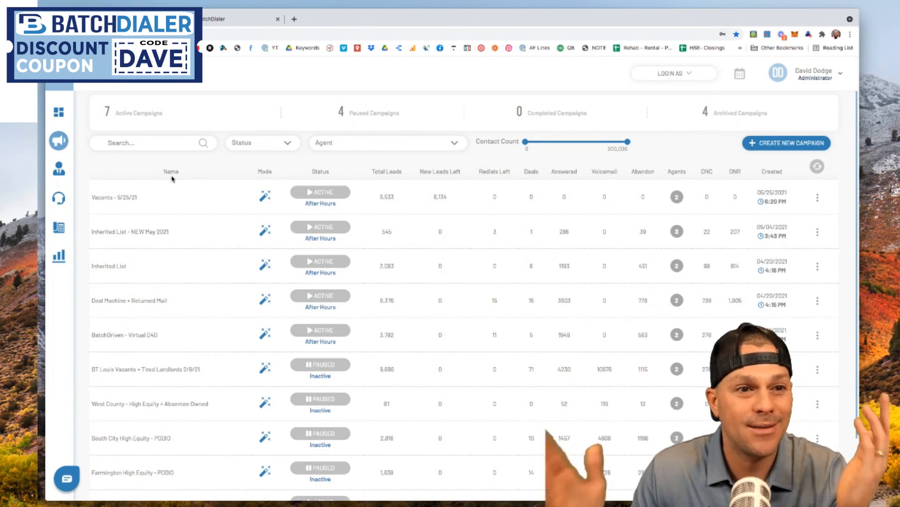